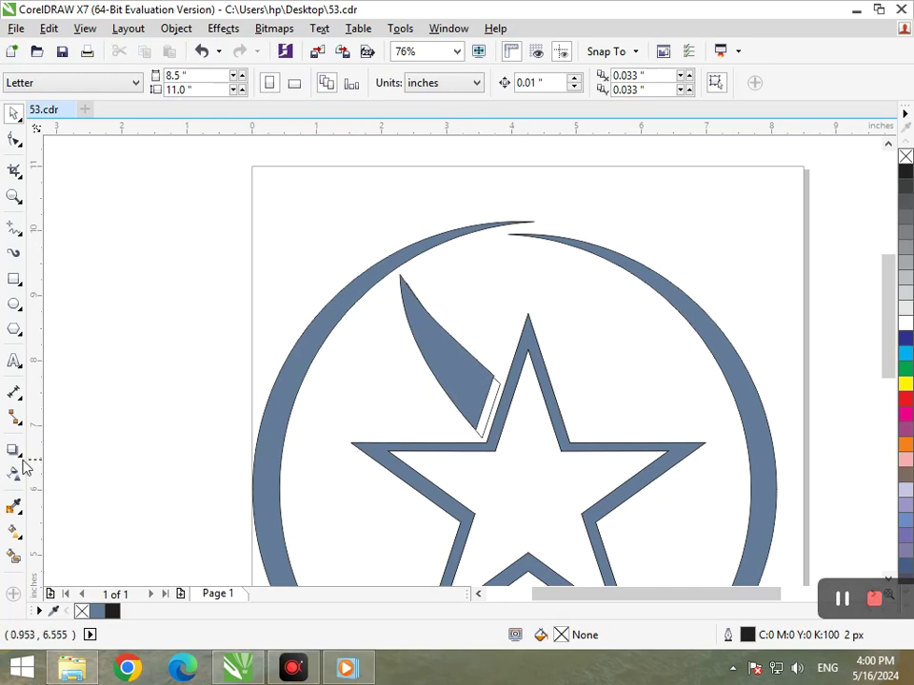
Smart-fill the narrow strip between the blue blade and the star, and colour it red
{"action": "left_click", "coordinate": [14, 558]}
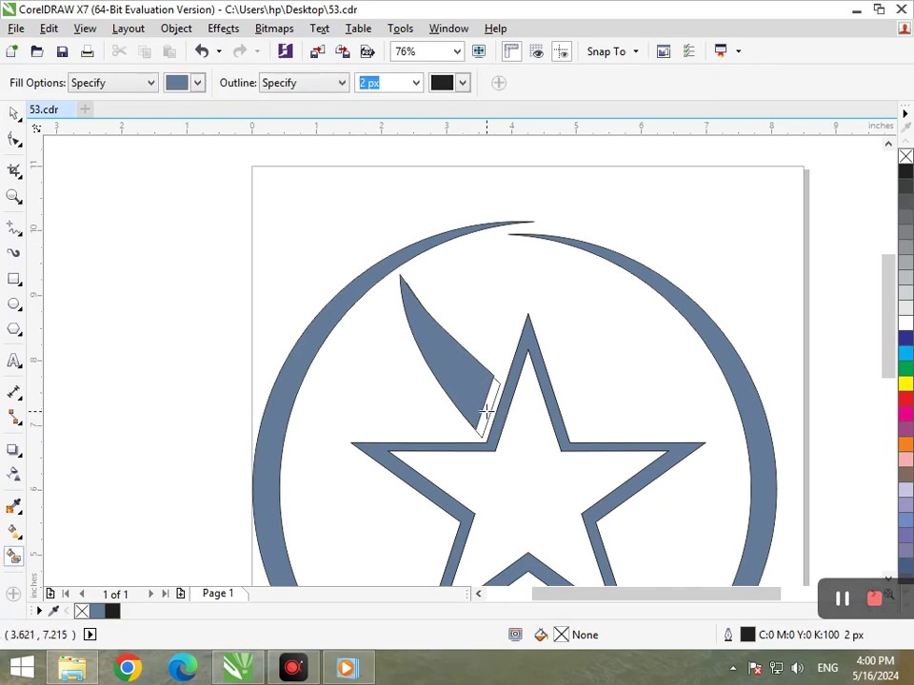
{"action": "left_click", "coordinate": [485, 409]}
{"action": "left_click", "coordinate": [907, 402]}
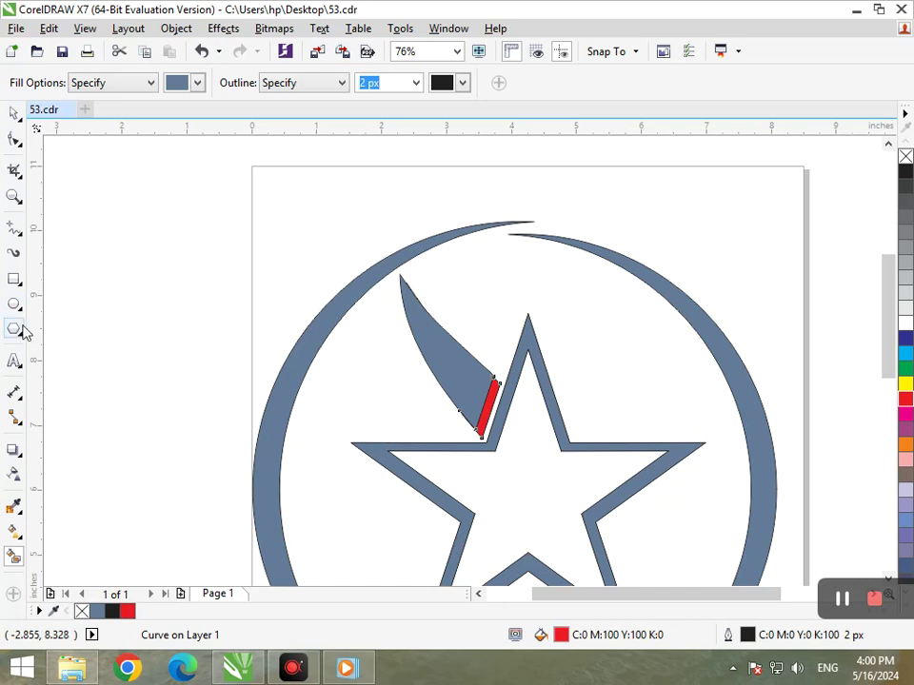
Apply a one-step inward contour with a 0.079" offset to the blue blade shape
{"action": "left_click", "coordinate": [13, 114]}
{"action": "left_click", "coordinate": [84, 276]}
{"action": "left_click", "coordinate": [476, 385]}
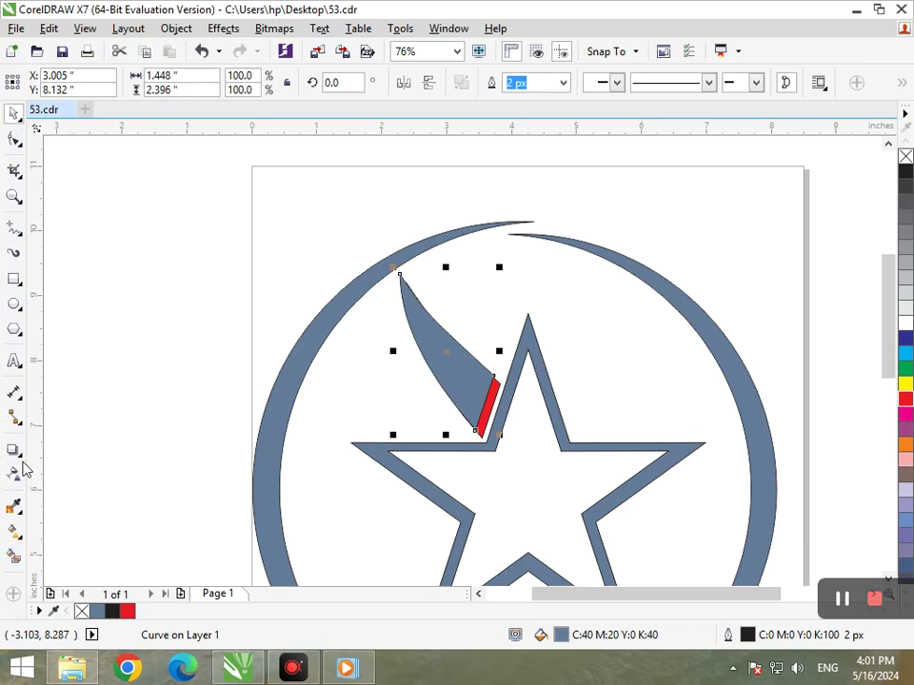
{"action": "left_click", "coordinate": [19, 454]}
{"action": "left_click", "coordinate": [95, 472]}
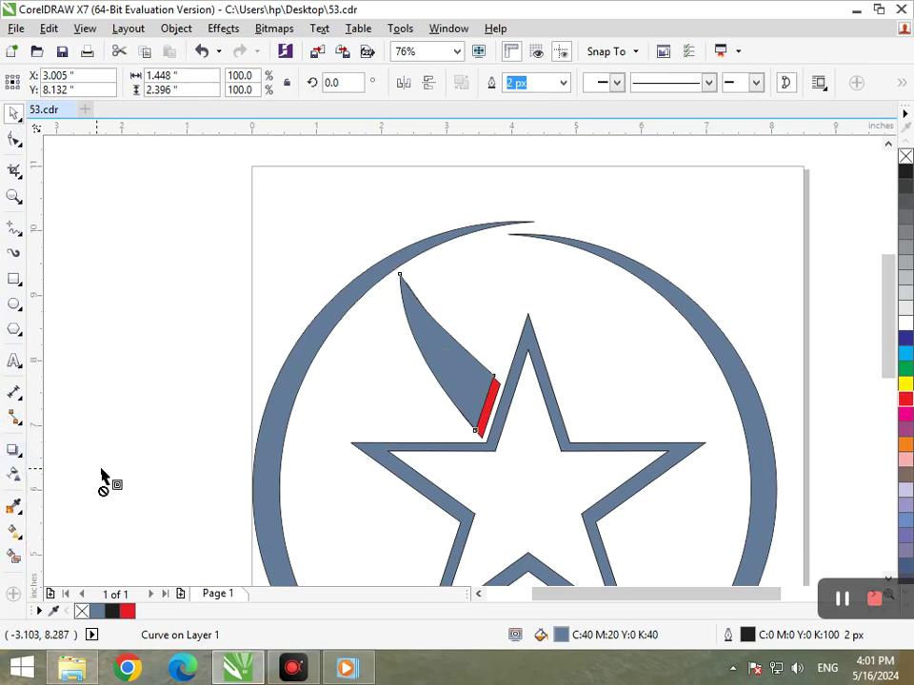
{"action": "key", "text": "F2"}
{"action": "left_click_drag", "start_coordinate": [367, 255], "coordinate": [552, 453]}
{"action": "left_click_drag", "start_coordinate": [487, 543], "coordinate": [476, 524]}
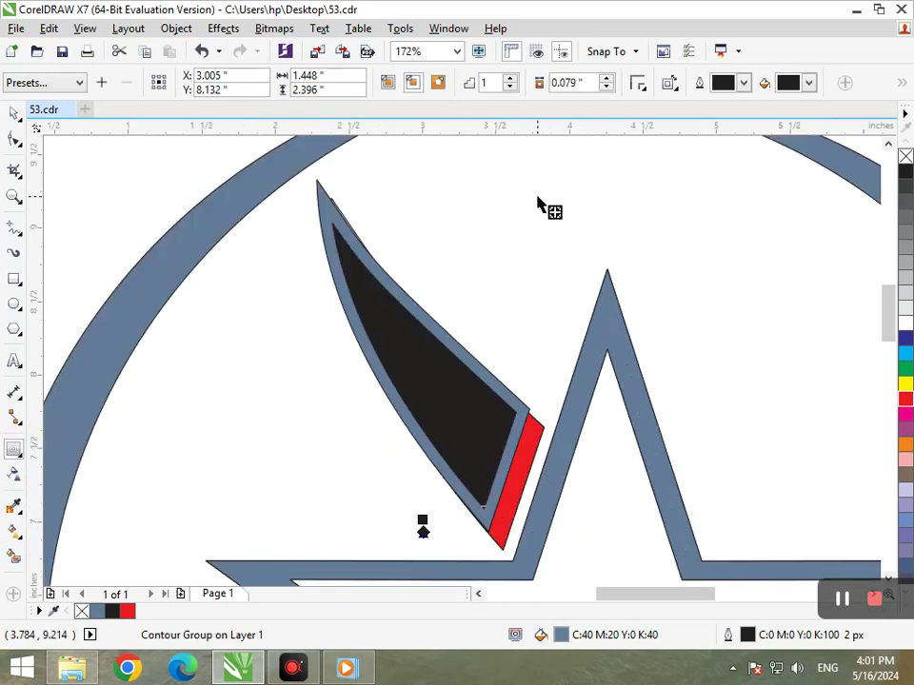
Set the blade's contour to 2 steps
{"action": "left_click", "coordinate": [510, 79]}
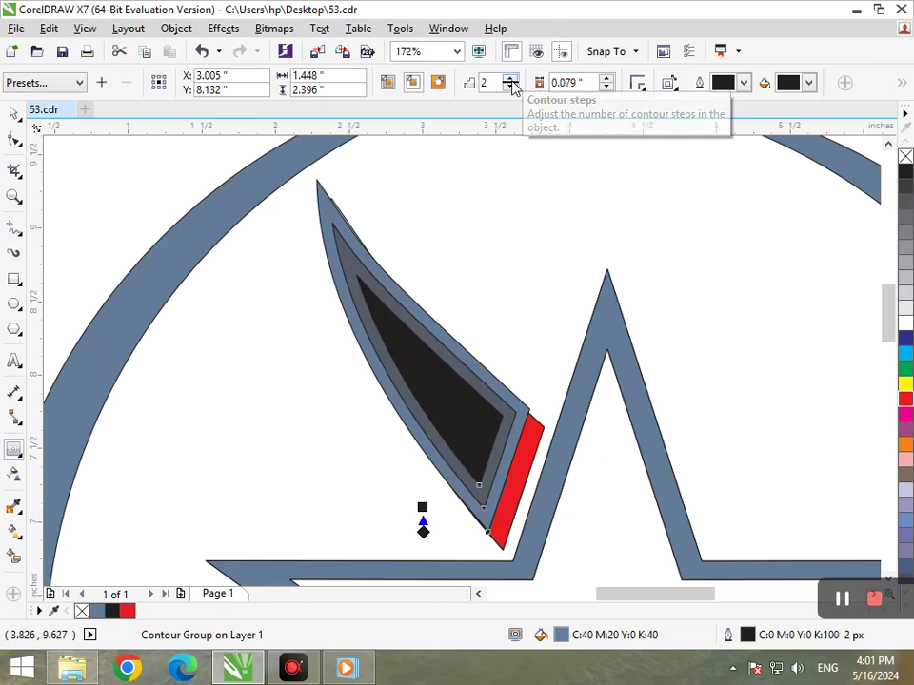
{"action": "left_click", "coordinate": [510, 79]}
{"action": "scroll", "coordinate": [505, 372], "scroll_direction": "down", "scroll_amount": 3}
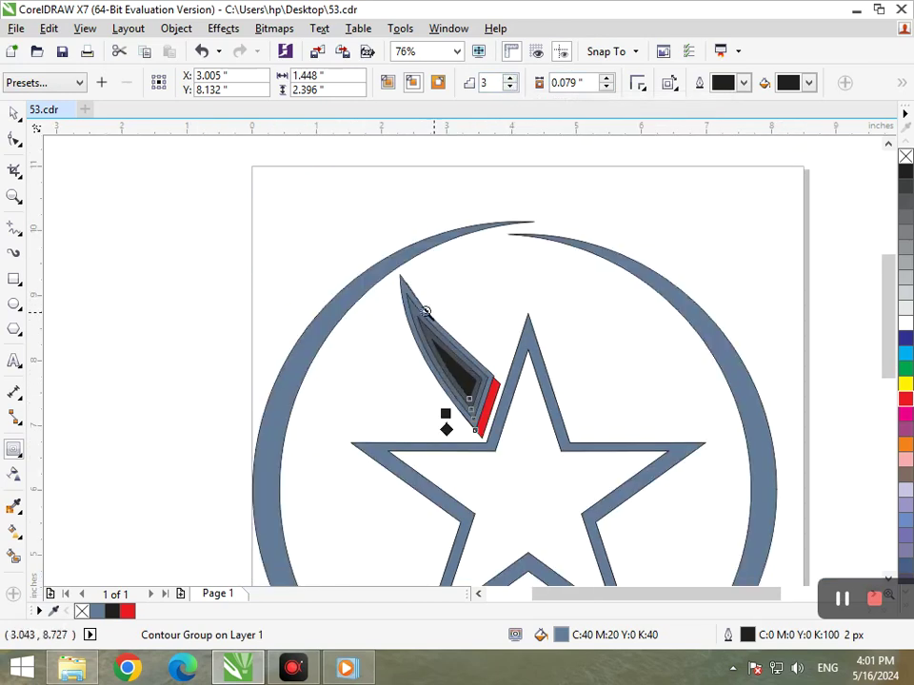
{"action": "key", "text": "ctrl+z"}
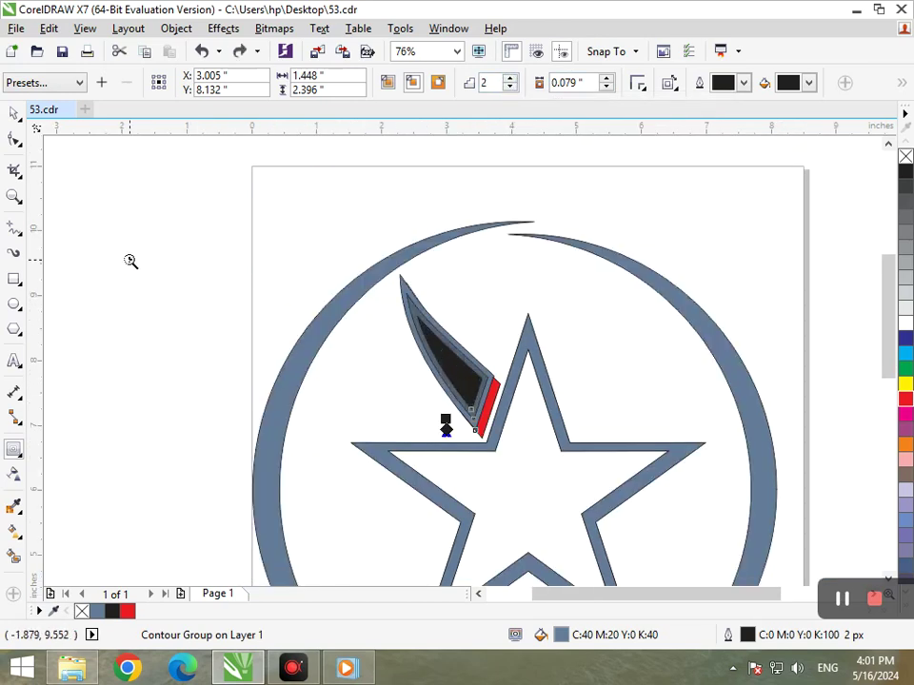
Break the blade's contour group apart from the original shape
{"action": "left_click", "coordinate": [17, 114]}
{"action": "left_click", "coordinate": [391, 398]}
{"action": "left_click", "coordinate": [482, 387]}
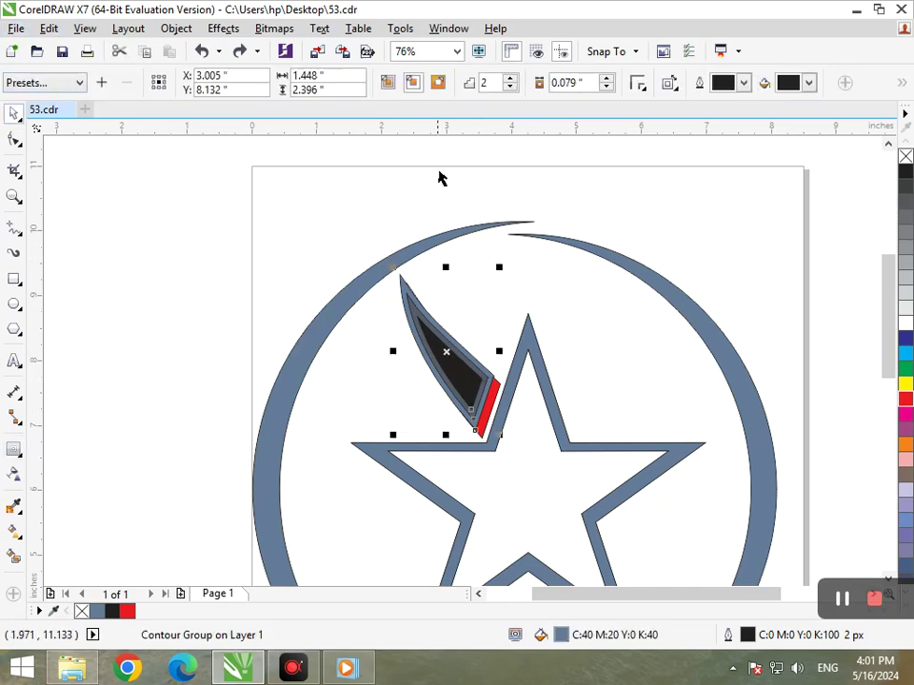
{"action": "left_click", "coordinate": [176, 28]}
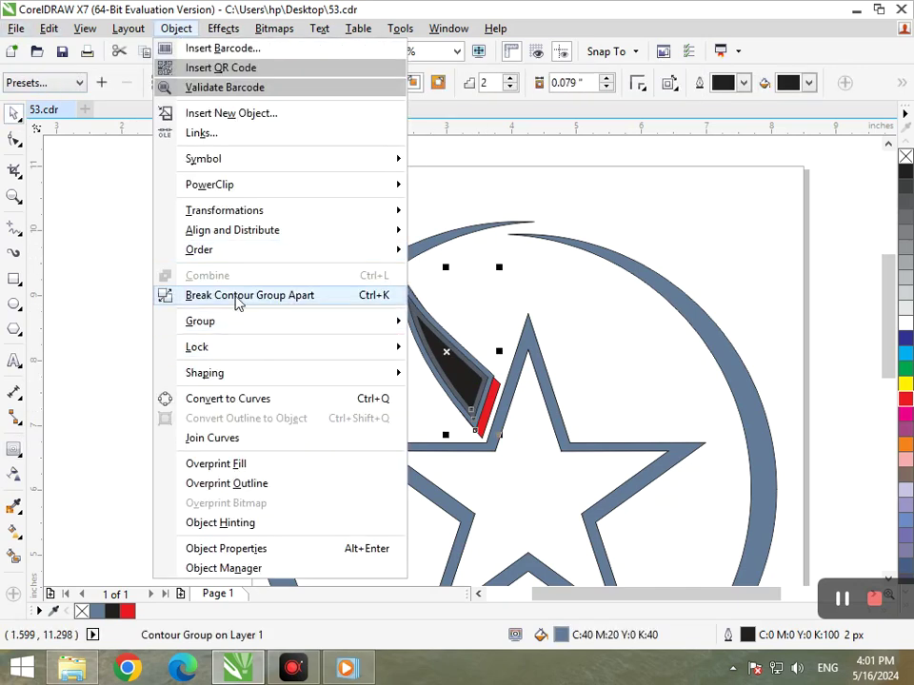
{"action": "left_click", "coordinate": [238, 295]}
{"action": "left_click", "coordinate": [642, 375]}
Ungroup the two inner contour shapes of the blade and fill the middle one with red
{"action": "scroll", "coordinate": [483, 400], "scroll_direction": "up", "scroll_amount": 3}
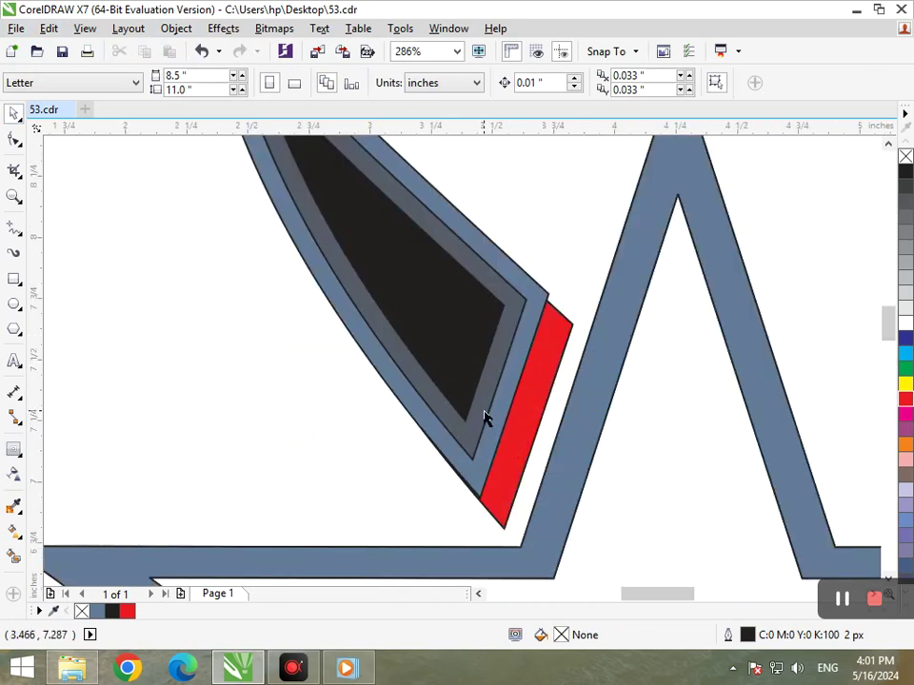
{"action": "left_click_drag", "start_coordinate": [484, 419], "coordinate": [410, 387]}
{"action": "key", "text": "ctrl+z"}
{"action": "left_click", "coordinate": [585, 84]}
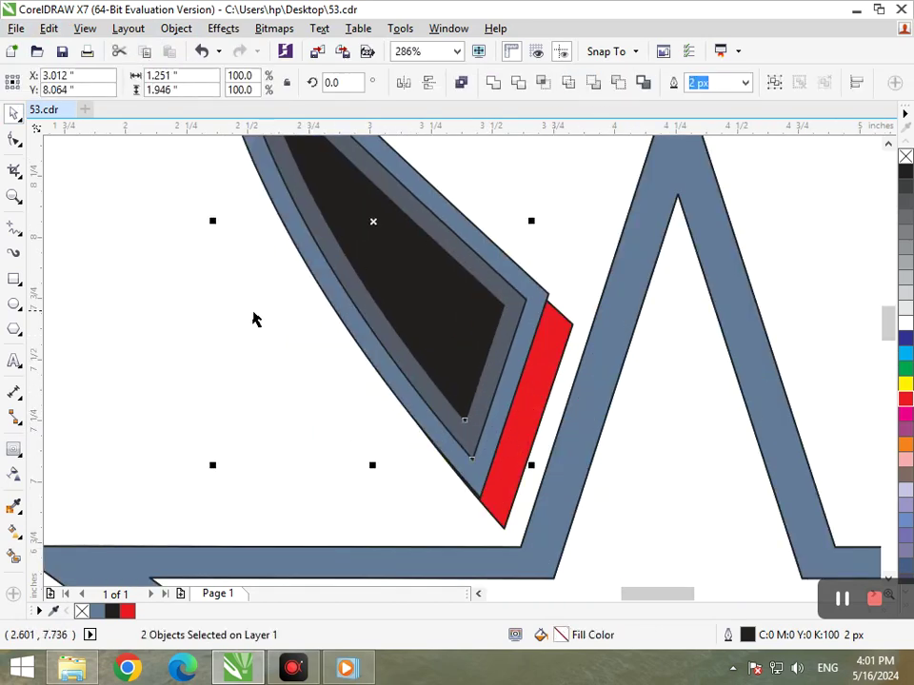
{"action": "left_click", "coordinate": [169, 287]}
{"action": "left_click_drag", "start_coordinate": [461, 428], "coordinate": [415, 436]}
{"action": "key", "text": "ctrl+z"}
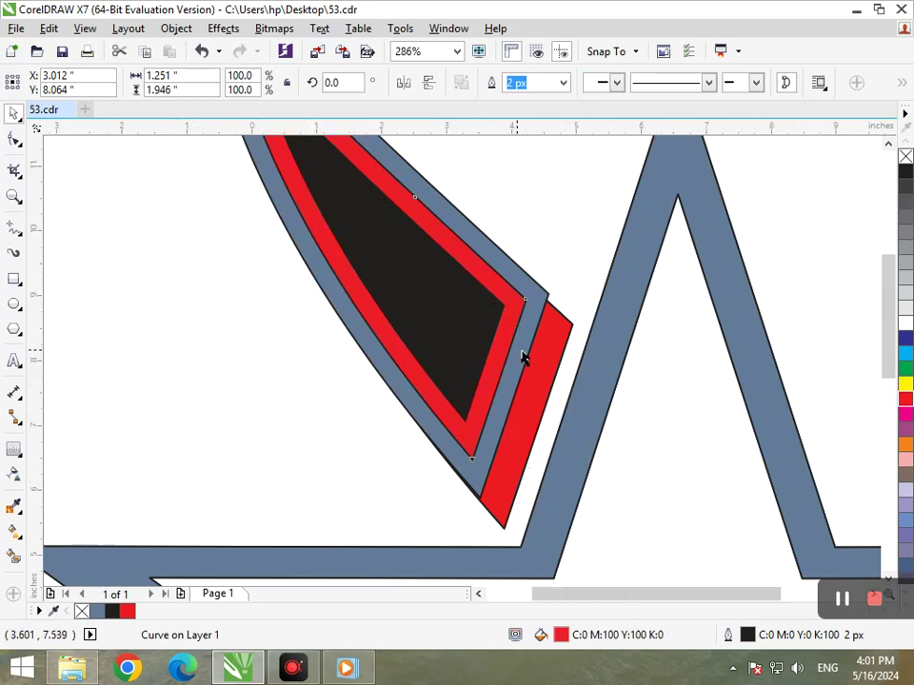
Fill the outer blade shape with yellow
{"action": "scroll", "coordinate": [533, 314], "scroll_direction": "down", "scroll_amount": 5}
{"action": "left_click", "coordinate": [478, 307]}
{"action": "left_click", "coordinate": [493, 377]}
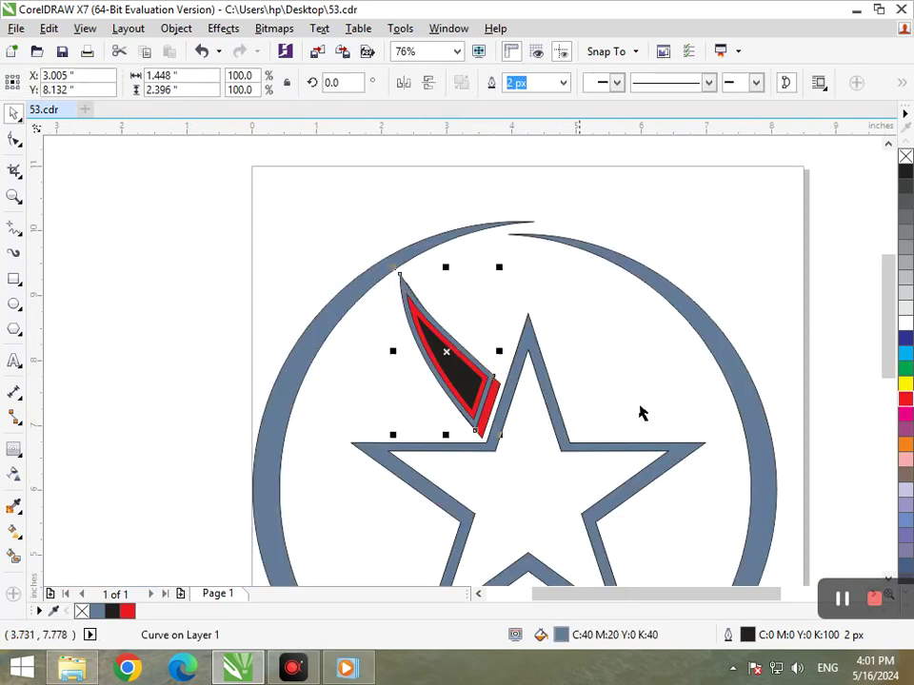
{"action": "right_click", "coordinate": [905, 386]}
{"action": "left_click", "coordinate": [764, 387]}
{"action": "scroll", "coordinate": [402, 259], "scroll_direction": "down", "scroll_amount": 3}
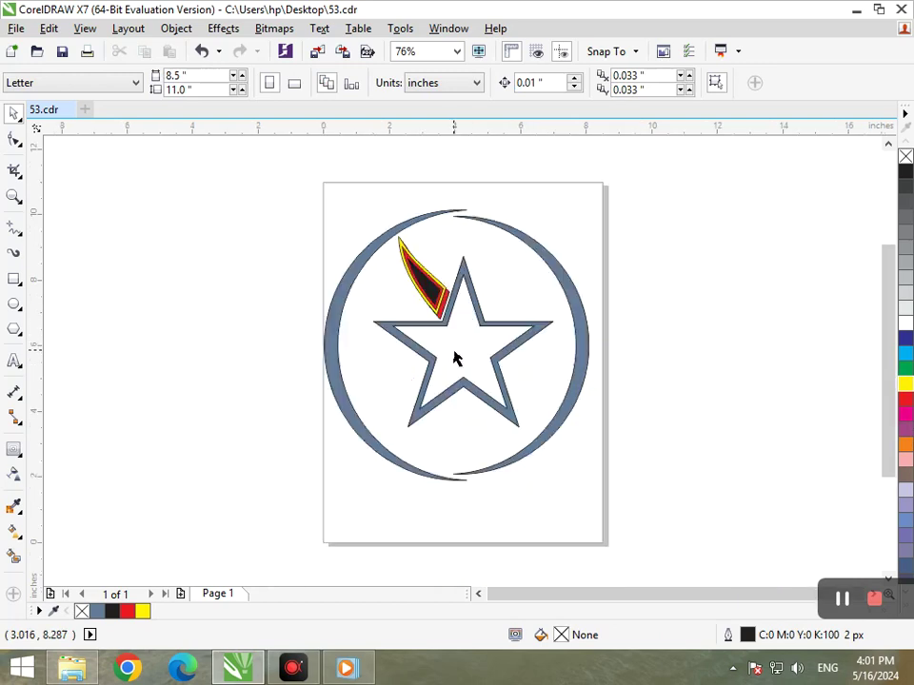
Group all the shapes of the coloured blade together with its red base strip
{"action": "left_click_drag", "start_coordinate": [371, 198], "coordinate": [456, 328]}
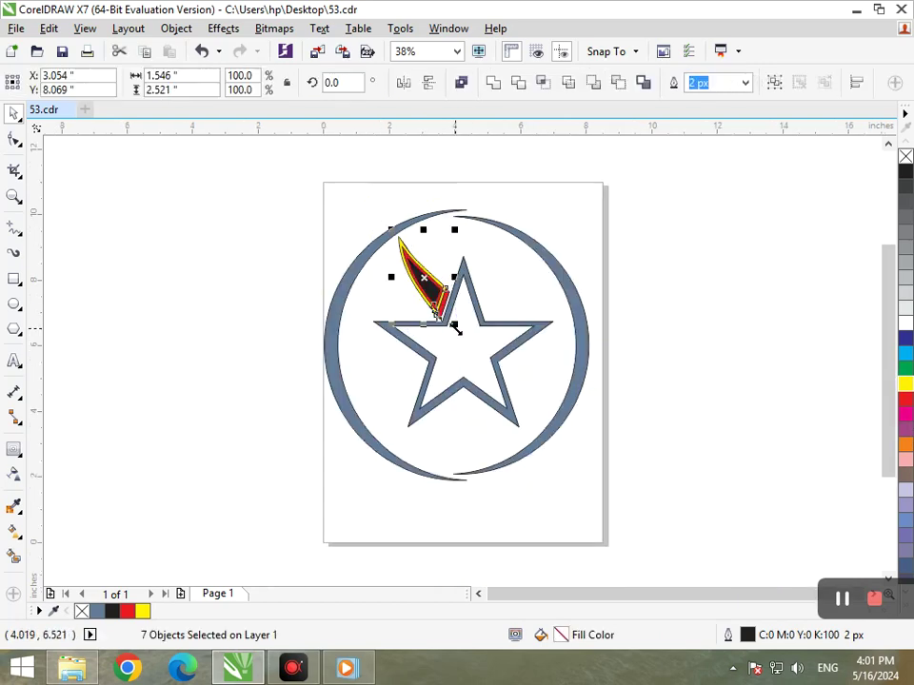
{"action": "left_click", "coordinate": [436, 319]}
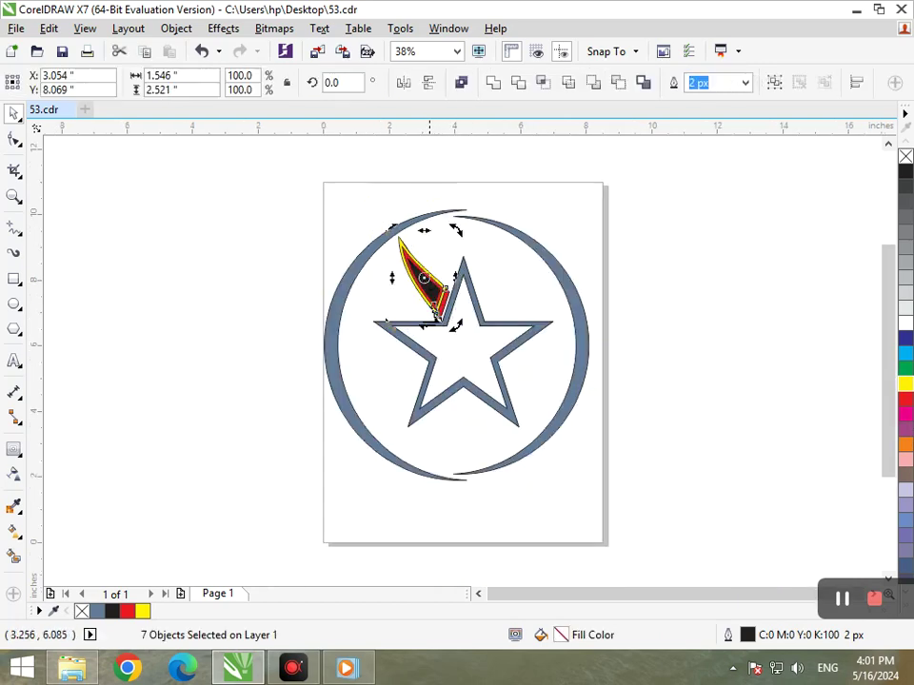
{"action": "left_click", "coordinate": [273, 252]}
{"action": "left_click_drag", "start_coordinate": [360, 206], "coordinate": [454, 327]}
{"action": "key", "text": "ctrl+g"}
{"action": "left_click", "coordinate": [222, 297]}
Set the blade group's rotation centre to the star's centre and rotate a copy to about 279.9° at the star's upper-right notch
{"action": "left_click", "coordinate": [429, 290]}
{"action": "left_click", "coordinate": [428, 292]}
{"action": "left_click_drag", "start_coordinate": [463, 351], "coordinate": [463, 341]}
{"action": "left_click_drag", "start_coordinate": [457, 243], "coordinate": [561, 322]}
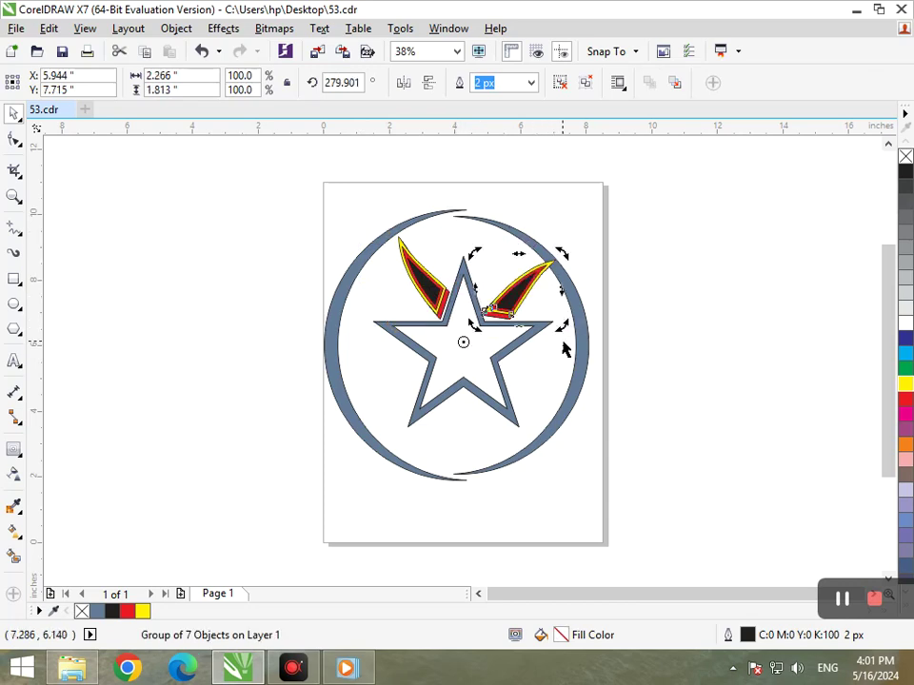
{"action": "key", "text": "ctrl+r"}
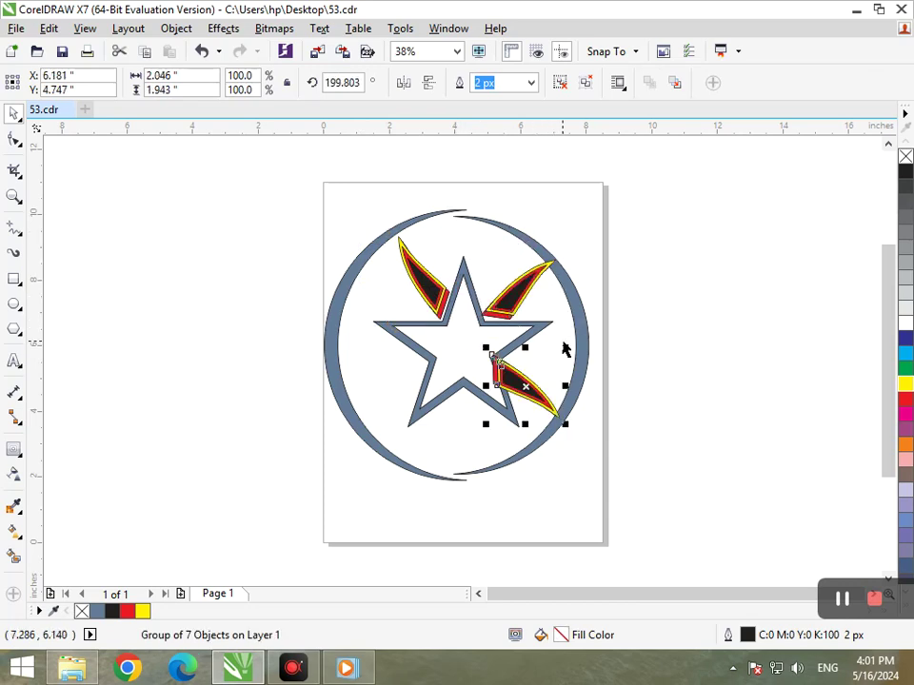
{"action": "key", "text": "ctrl+z"}
{"action": "left_click", "coordinate": [630, 344]}
Rotate the upper-right blade copy to about 291.3° and move it down against the star's upper-right notch
{"action": "key", "text": "F2"}
{"action": "left_click_drag", "start_coordinate": [451, 271], "coordinate": [622, 369]}
{"action": "scroll", "coordinate": [457, 261], "scroll_direction": "down", "scroll_amount": 5}
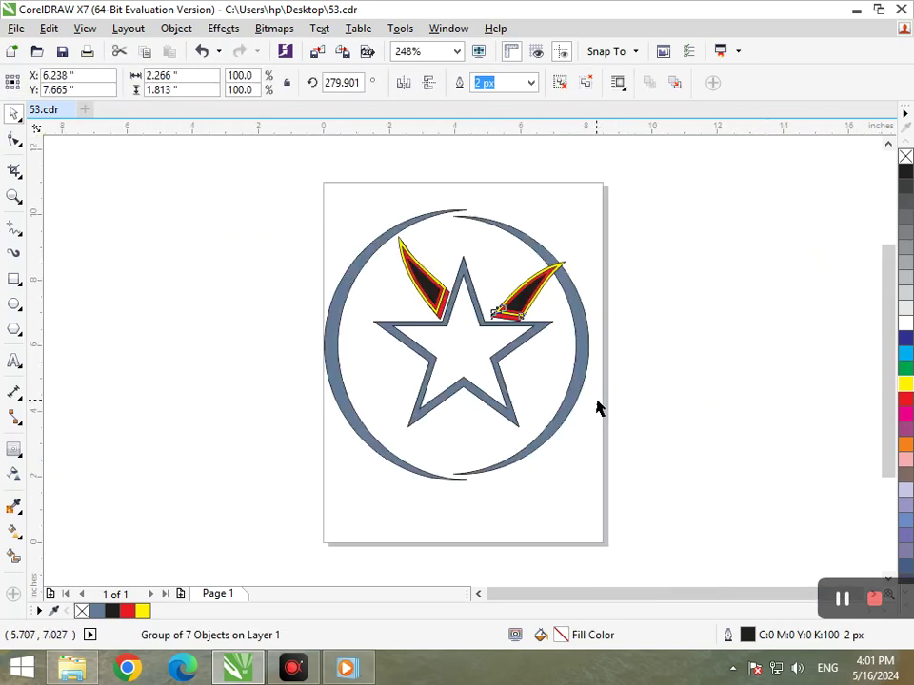
{"action": "scroll", "coordinate": [598, 343], "scroll_direction": "up", "scroll_amount": 3}
{"action": "left_click_drag", "start_coordinate": [524, 335], "coordinate": [478, 259]}
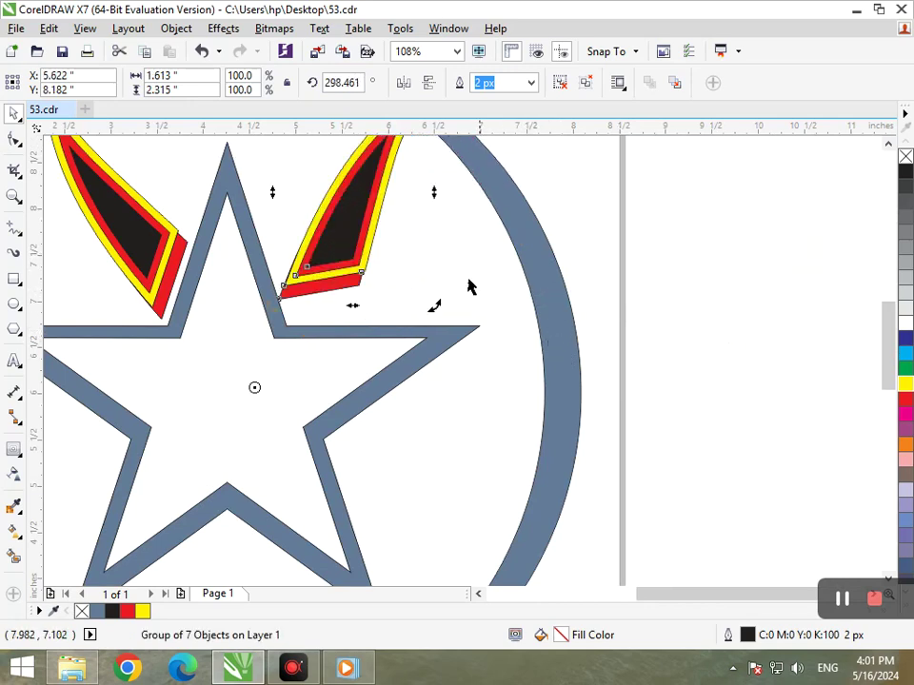
{"action": "left_click_drag", "start_coordinate": [448, 310], "coordinate": [452, 330]}
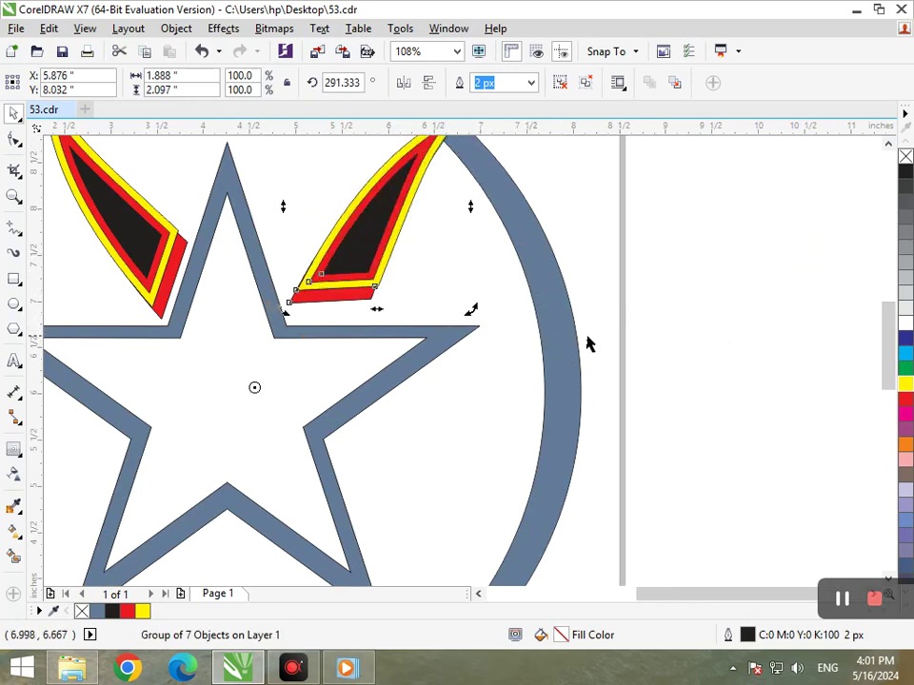
{"action": "left_click", "coordinate": [427, 294]}
{"action": "left_click_drag", "start_coordinate": [379, 274], "coordinate": [369, 298]}
{"action": "key", "text": "shift+F4"}
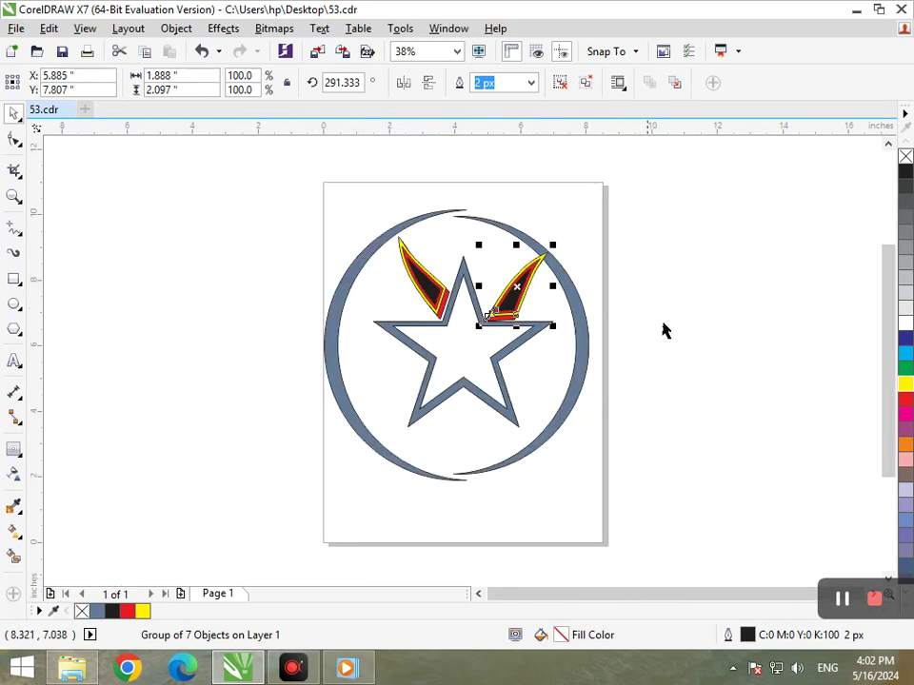
Move the right crescent outward, away from the upper-right blade's tip
{"action": "left_click", "coordinate": [626, 324]}
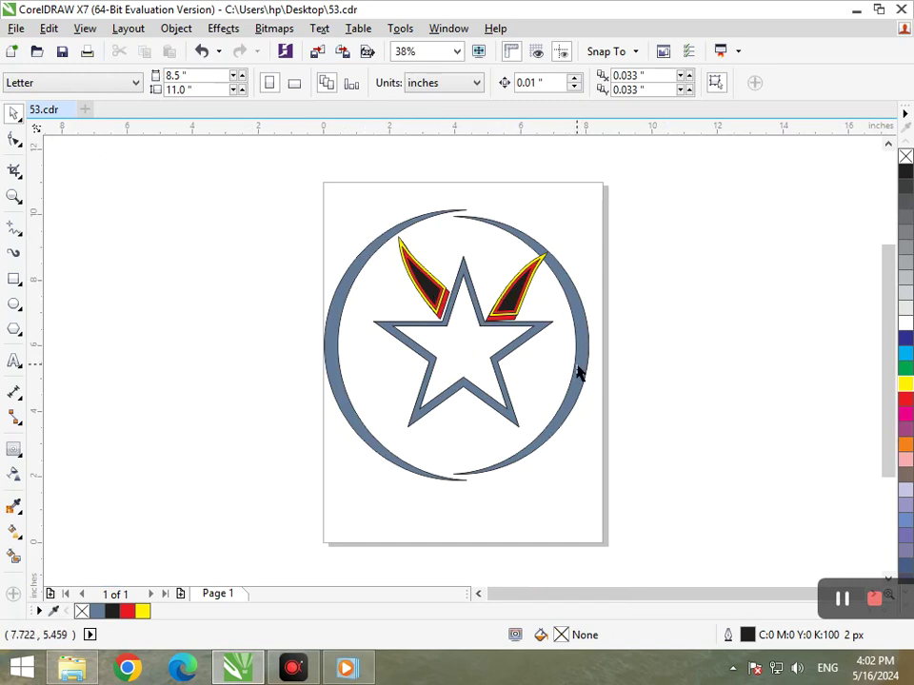
{"action": "left_click_drag", "start_coordinate": [575, 402], "coordinate": [593, 398]}
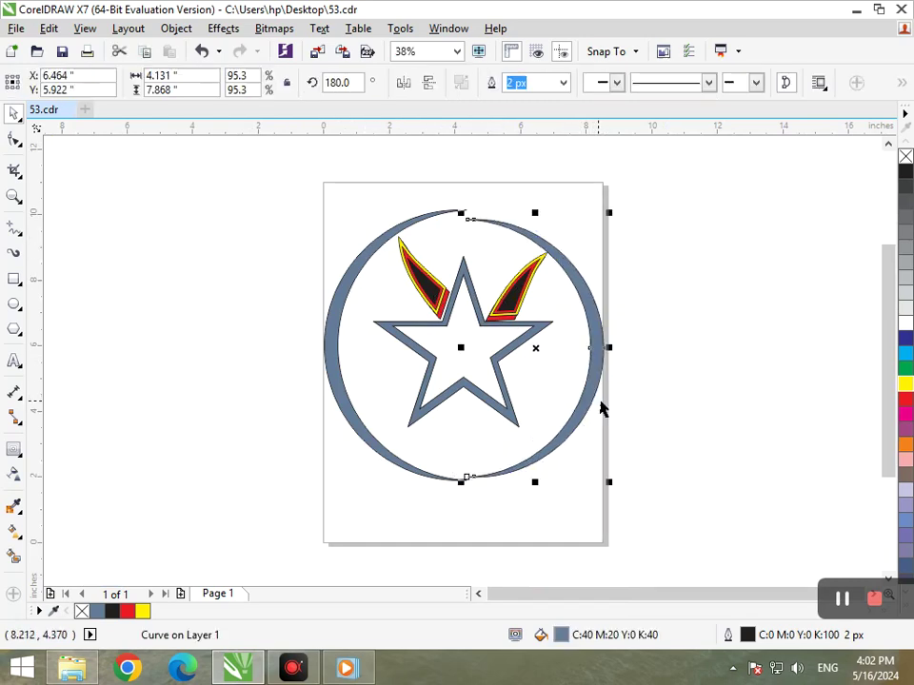
{"action": "left_click", "coordinate": [607, 387]}
Adjust the upper-right blade's position and rotate it to about 287.4°
{"action": "left_click", "coordinate": [522, 310]}
{"action": "left_click", "coordinate": [517, 312]}
{"action": "left_click", "coordinate": [561, 331]}
{"action": "left_click", "coordinate": [514, 295]}
{"action": "left_click", "coordinate": [513, 299]}
{"action": "left_click_drag", "start_coordinate": [549, 324], "coordinate": [603, 334]}
{"action": "left_click", "coordinate": [642, 308]}
{"action": "left_click", "coordinate": [633, 343]}
Rotate a copy of the upper-right blade around the star's centre to the lower-right notch, at about 217.3°
{"action": "left_click", "coordinate": [527, 307]}
{"action": "left_click", "coordinate": [523, 300]}
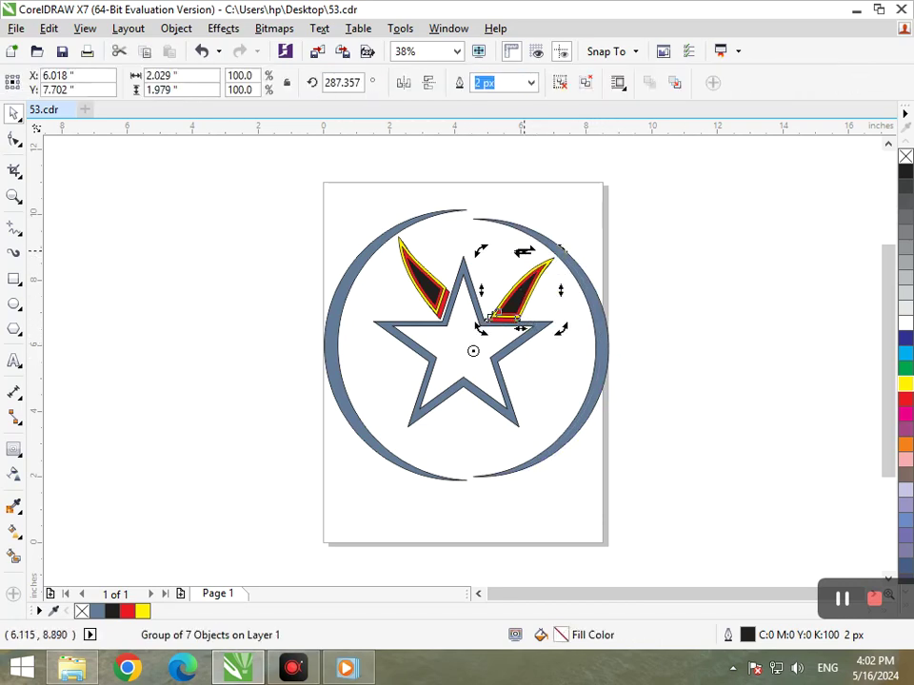
{"action": "left_click_drag", "start_coordinate": [560, 247], "coordinate": [594, 399]}
{"action": "left_click", "coordinate": [691, 431]}
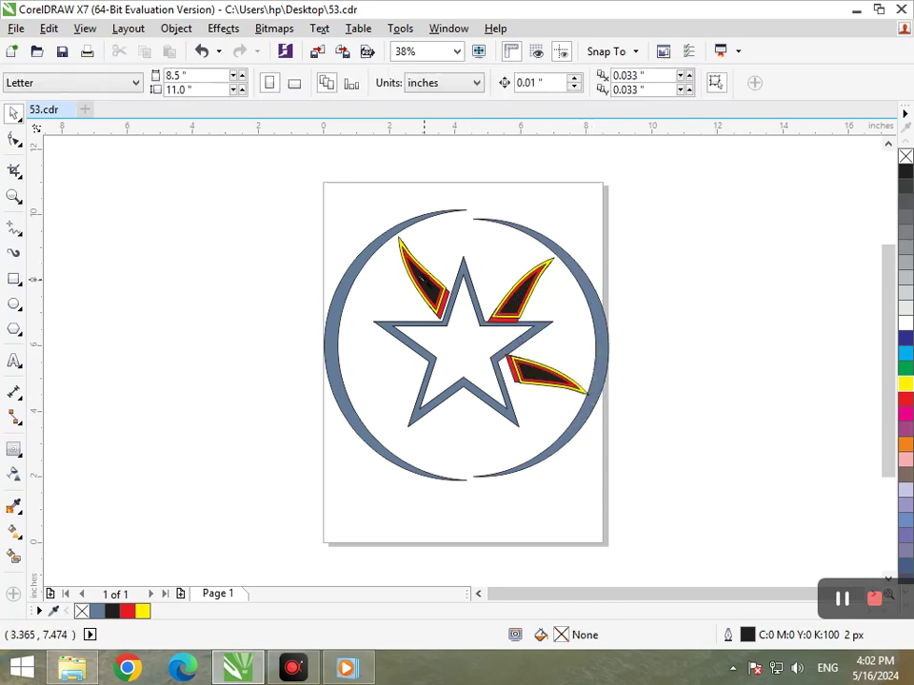
Move the lower-right blade copy inward against the star's lower-right notch
{"action": "scroll", "coordinate": [511, 398], "scroll_direction": "up", "scroll_amount": 2}
{"action": "left_click_drag", "start_coordinate": [492, 390], "coordinate": [430, 441]}
{"action": "key", "text": "F2"}
{"action": "scroll", "coordinate": [384, 381], "scroll_direction": "down", "scroll_amount": 3}
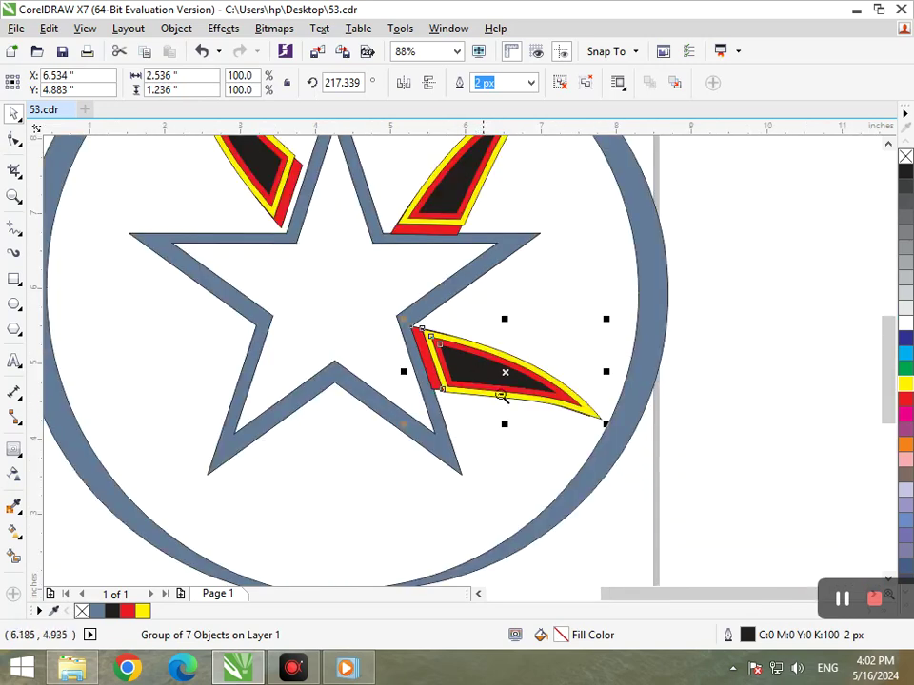
{"action": "scroll", "coordinate": [479, 370], "scroll_direction": "down", "scroll_amount": 2}
{"action": "left_click", "coordinate": [683, 499]}
Rotate a copy of the lower-right blade around the star's centre to the notch between the two bottom points
{"action": "left_click", "coordinate": [551, 398]}
{"action": "left_click", "coordinate": [552, 395]}
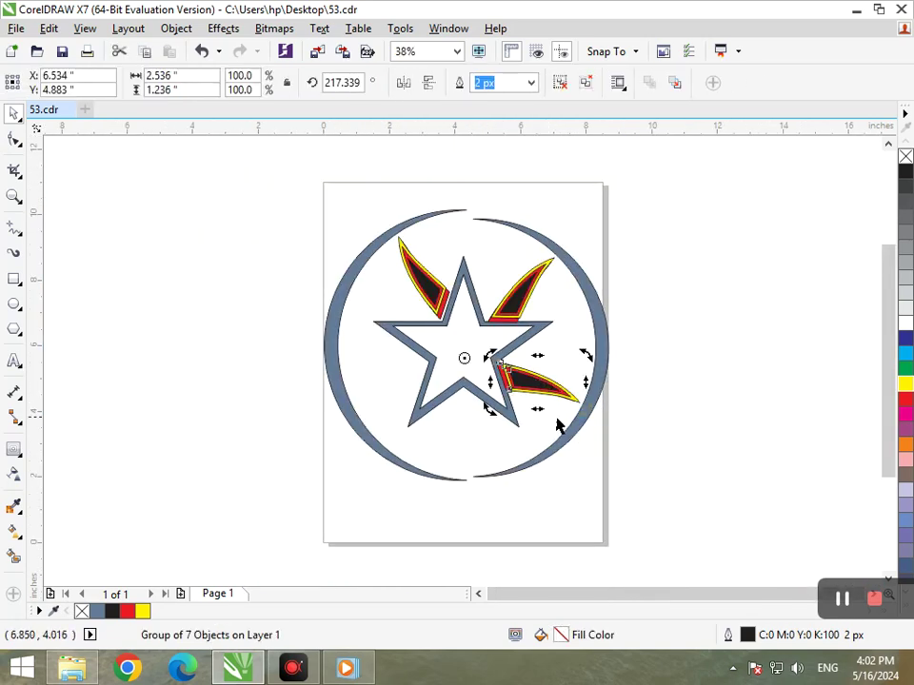
{"action": "left_click_drag", "start_coordinate": [582, 416], "coordinate": [432, 504]}
{"action": "left_click", "coordinate": [514, 469]}
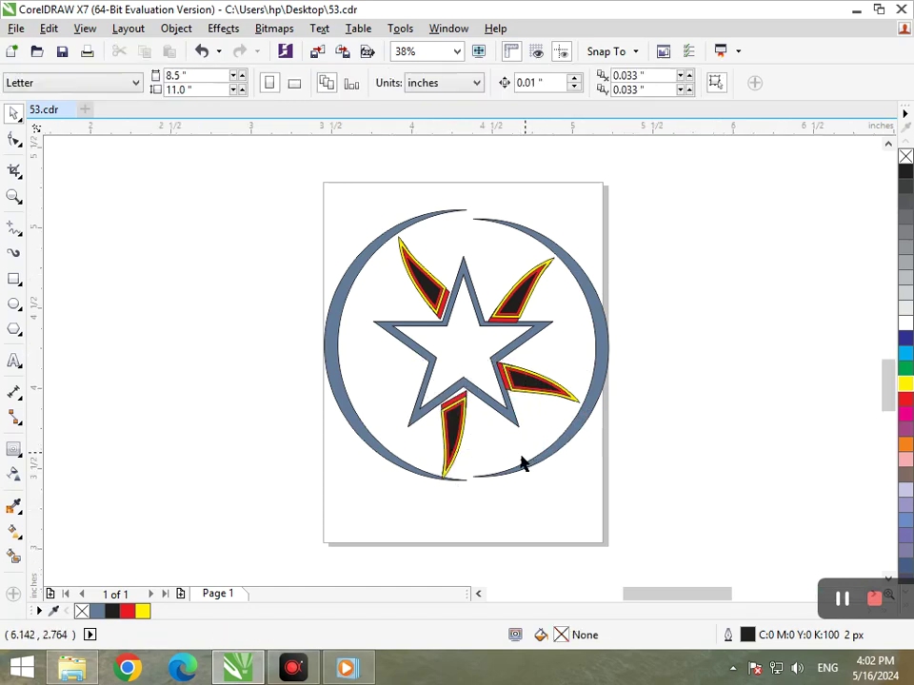
Rotate the bottom blade copy slightly, to about 145.8°
{"action": "scroll", "coordinate": [418, 458], "scroll_direction": "up", "scroll_amount": 4}
{"action": "left_click", "coordinate": [410, 486]}
{"action": "scroll", "coordinate": [418, 505], "scroll_direction": "down", "scroll_amount": 4}
{"action": "left_click", "coordinate": [440, 472]}
{"action": "left_click_drag", "start_coordinate": [437, 484], "coordinate": [452, 508]}
{"action": "left_click", "coordinate": [516, 538]}
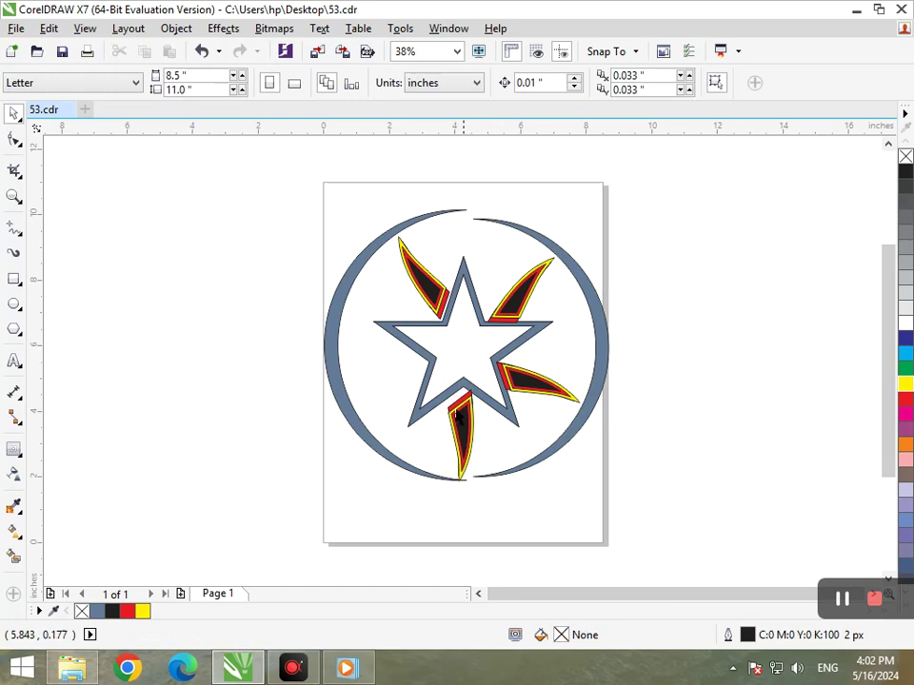
Move the bottom blade up against the star's bottom notch
{"action": "scroll", "coordinate": [458, 410], "scroll_direction": "up", "scroll_amount": 5}
{"action": "left_click_drag", "start_coordinate": [472, 434], "coordinate": [426, 405]}
{"action": "scroll", "coordinate": [466, 430], "scroll_direction": "down", "scroll_amount": 5}
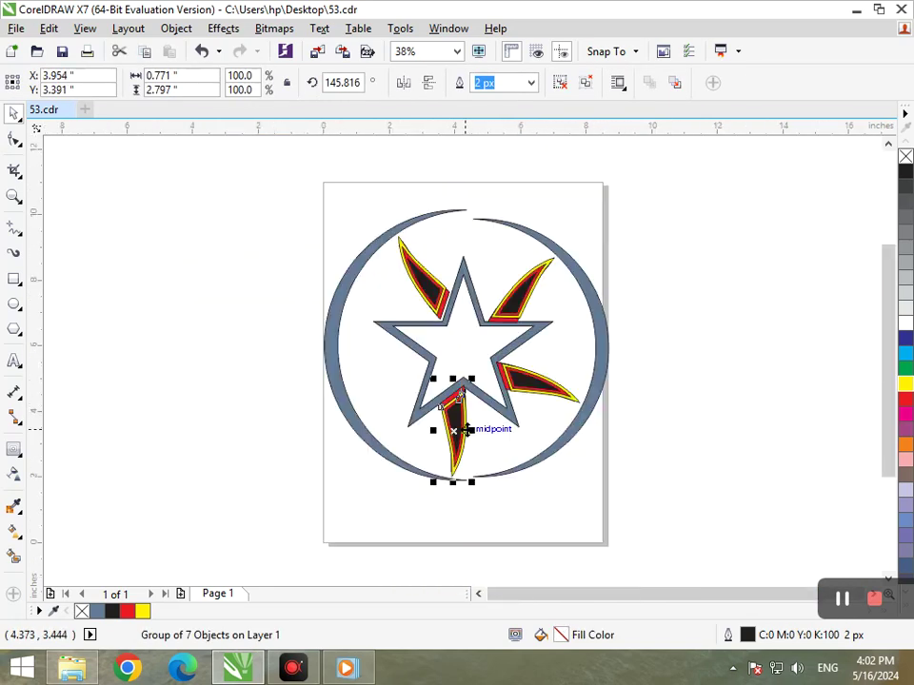
{"action": "left_click", "coordinate": [534, 500]}
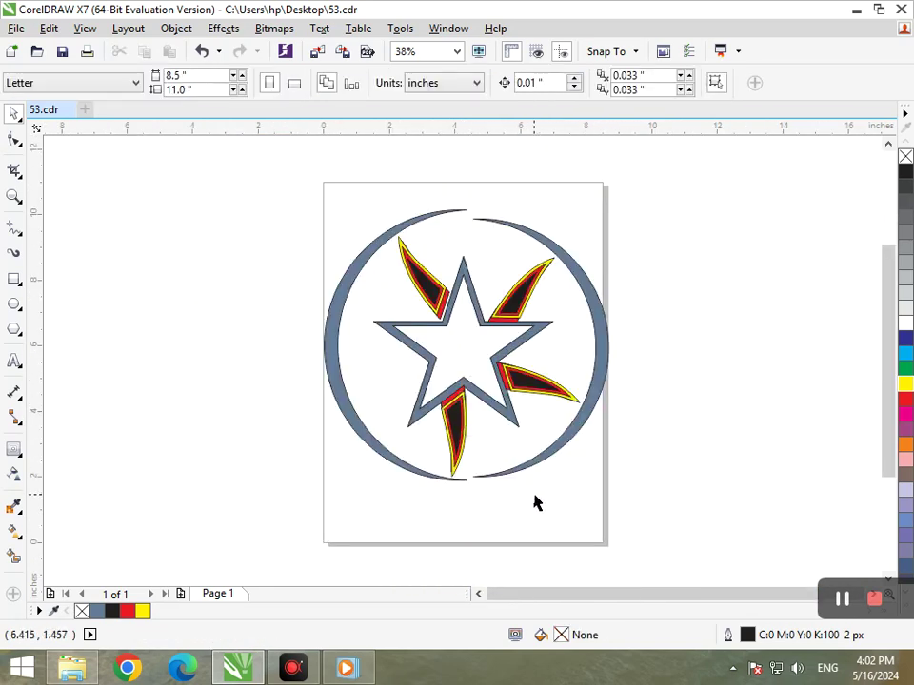
{"action": "left_click", "coordinate": [538, 395]}
{"action": "left_click", "coordinate": [572, 445]}
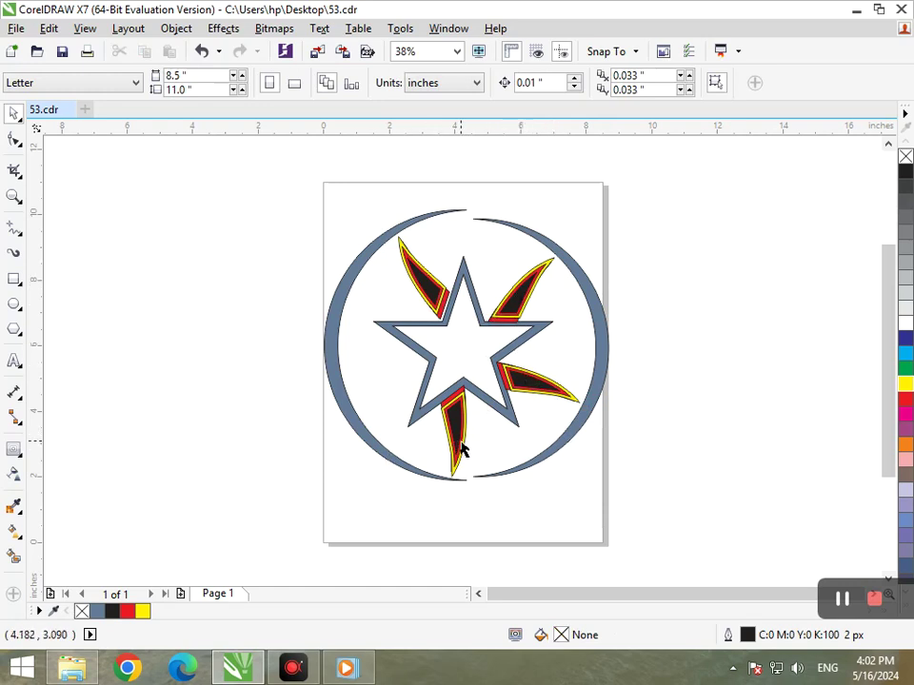
Copy the bottom blade to the star's lower-left notch and rotate it so its tip points toward the left crescent
{"action": "left_click_drag", "start_coordinate": [461, 442], "coordinate": [378, 385]}
{"action": "right_click", "coordinate": [378, 385]}
{"action": "left_click", "coordinate": [378, 384]}
{"action": "left_click_drag", "start_coordinate": [379, 331], "coordinate": [230, 280]}
{"action": "left_click_drag", "start_coordinate": [307, 279], "coordinate": [402, 375]}
{"action": "left_click_drag", "start_coordinate": [327, 400], "coordinate": [302, 350]}
{"action": "left_click", "coordinate": [280, 391]}
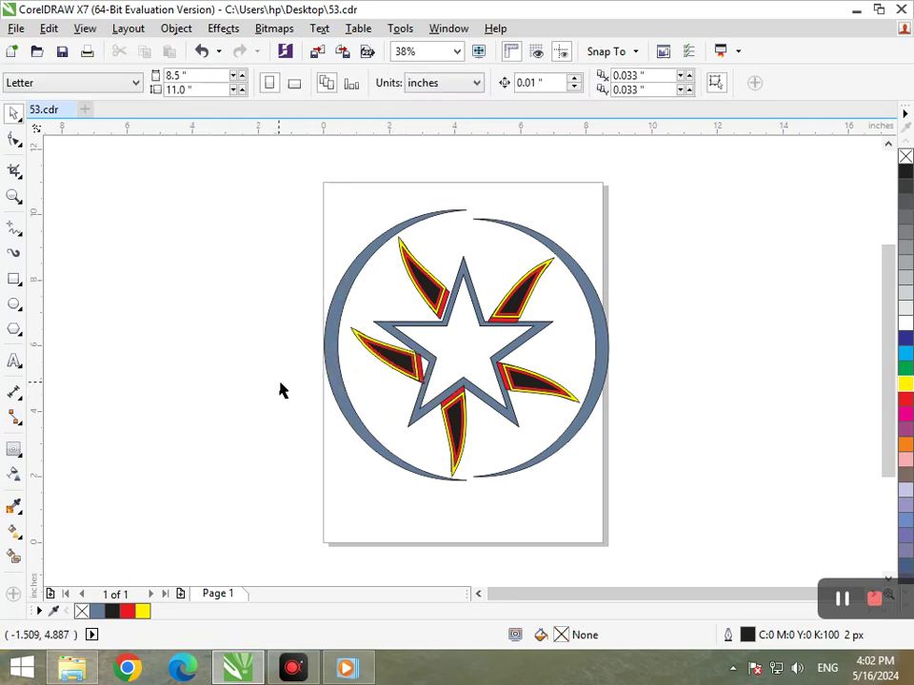
Move the lower-left blade against the star's lower-left notch and rotate it slightly to fit the edges
{"action": "left_click", "coordinate": [398, 372]}
{"action": "left_click_drag", "start_coordinate": [397, 370], "coordinate": [391, 378]}
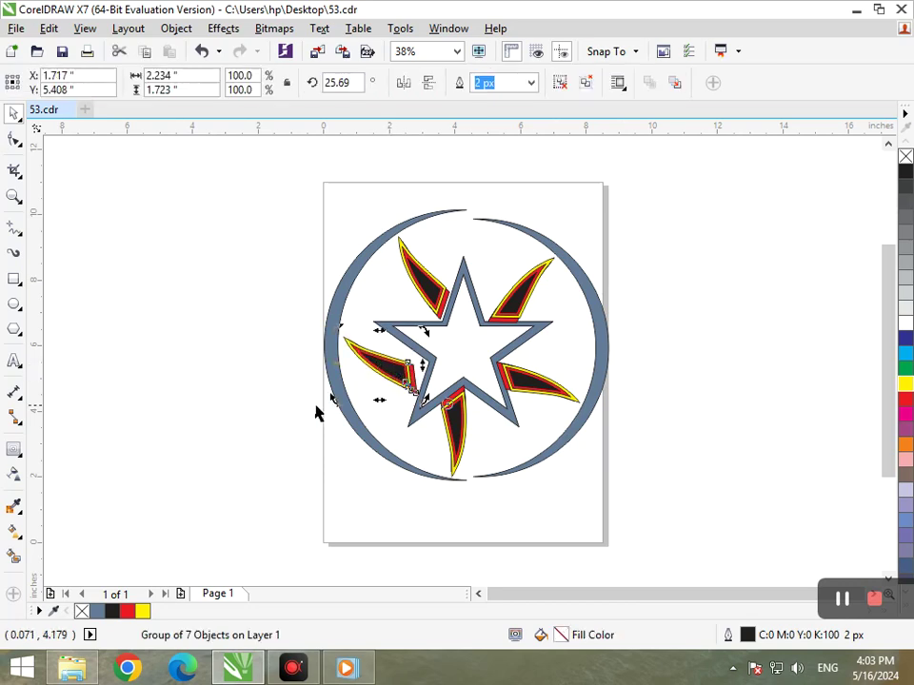
{"action": "left_click_drag", "start_coordinate": [332, 400], "coordinate": [318, 374]}
{"action": "left_click", "coordinate": [273, 388]}
{"action": "left_click", "coordinate": [403, 366]}
{"action": "left_click_drag", "start_coordinate": [413, 379], "coordinate": [407, 389]}
{"action": "left_click", "coordinate": [404, 393]}
{"action": "left_click_drag", "start_coordinate": [340, 408], "coordinate": [220, 416]}
{"action": "left_click", "coordinate": [203, 424]}
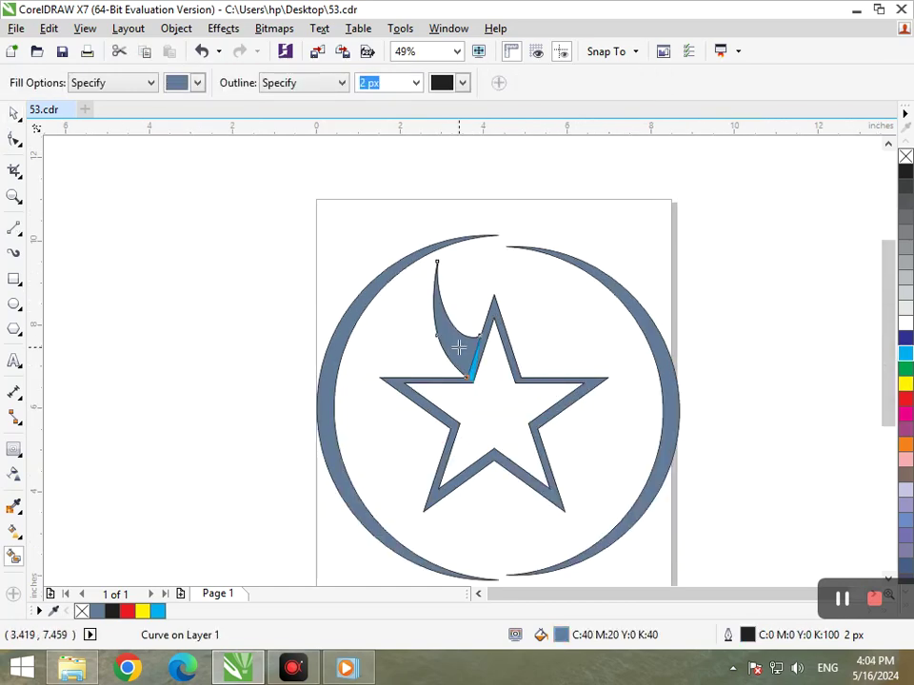
Colour the curved blade at the star's upper-left notch and its light-blue edge strip green
{"action": "left_click", "coordinate": [906, 369]}
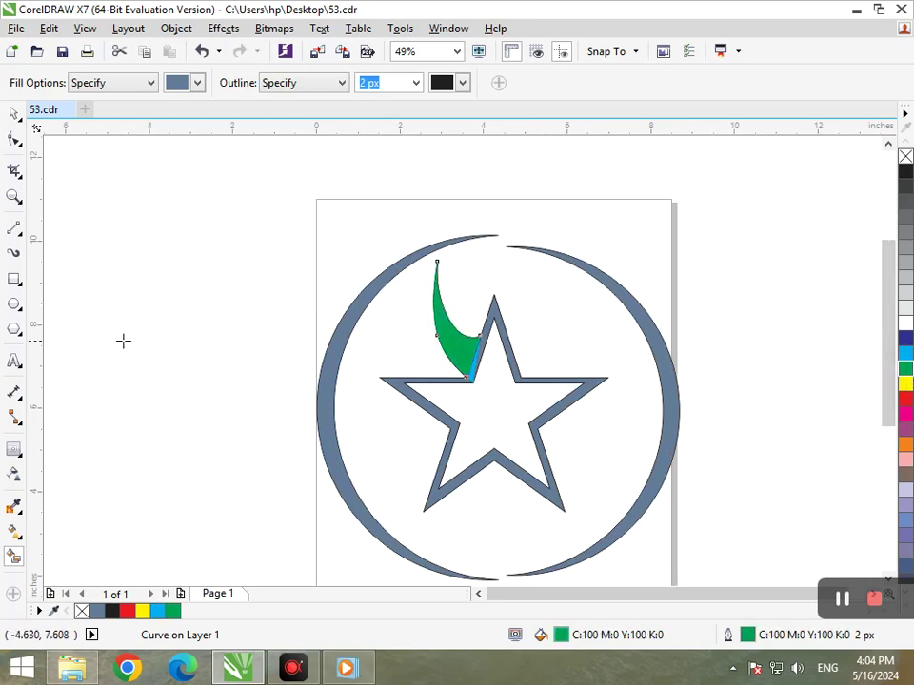
{"action": "left_click", "coordinate": [14, 113]}
{"action": "left_click", "coordinate": [507, 360]}
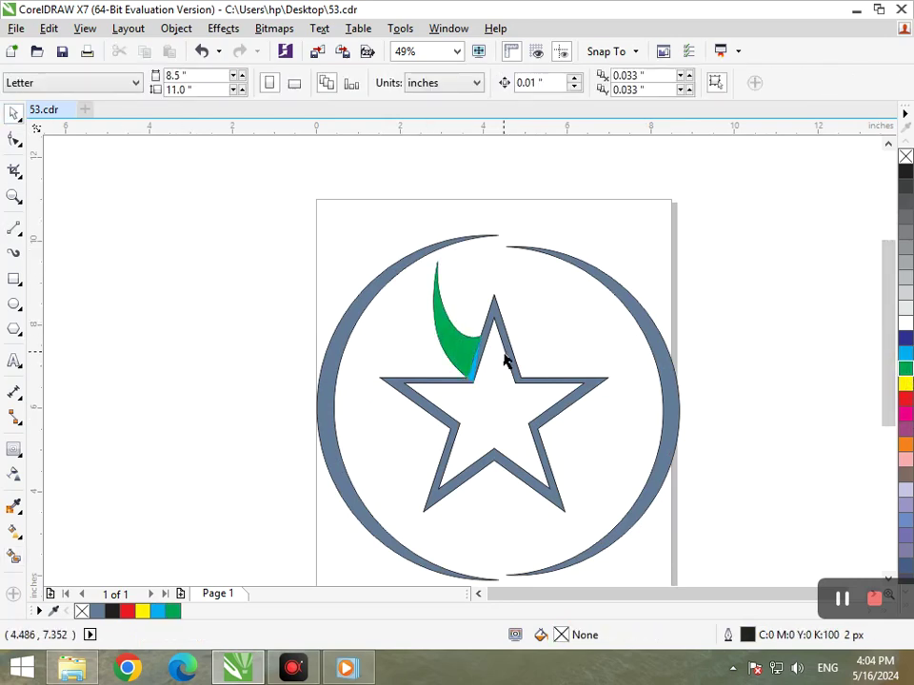
{"action": "left_click", "coordinate": [474, 379]}
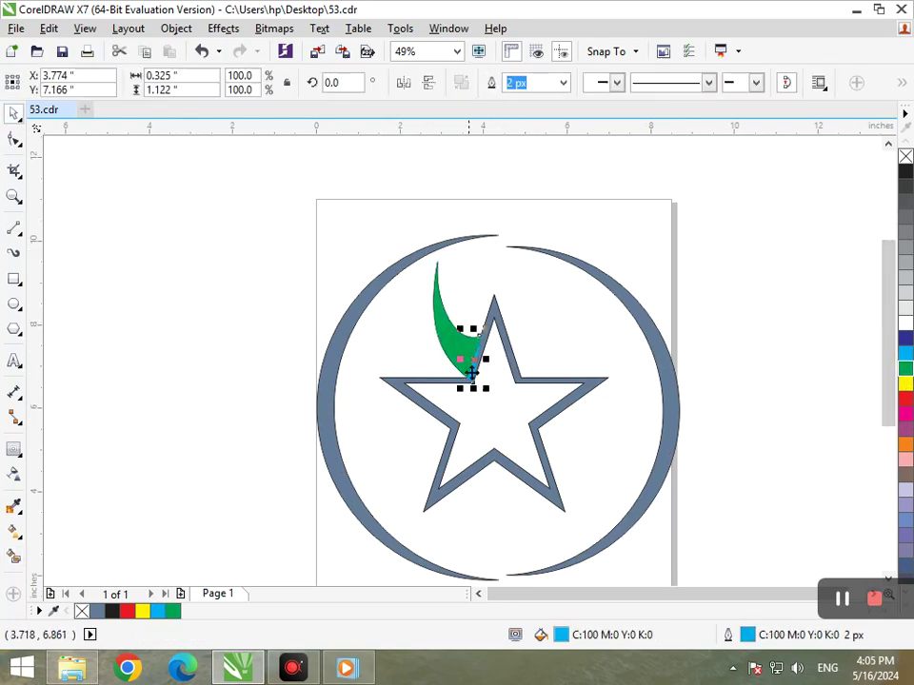
{"action": "left_click", "coordinate": [463, 350], "text": "shift"}
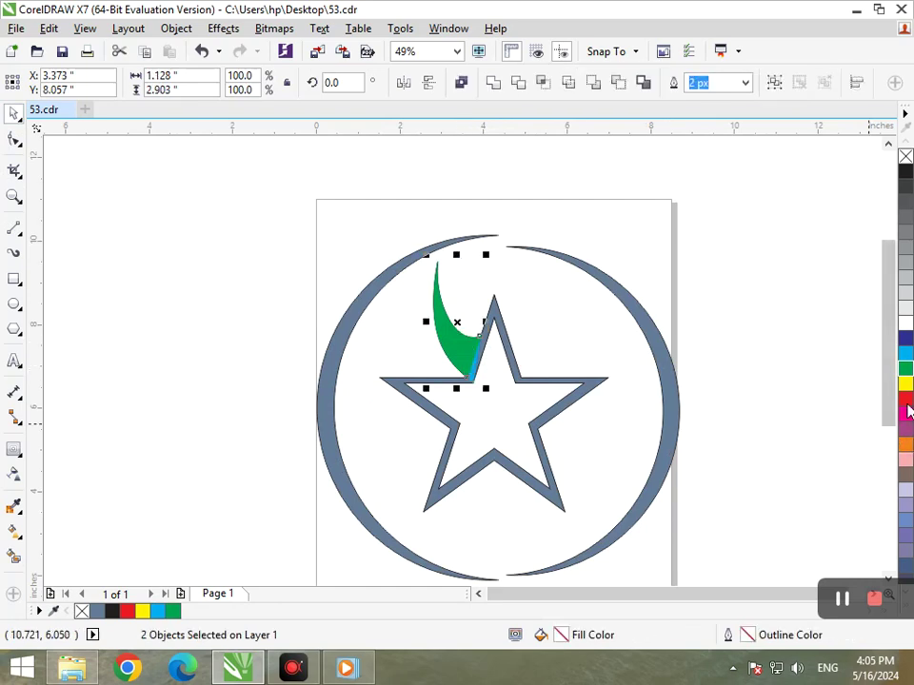
{"action": "left_click", "coordinate": [905, 371]}
{"action": "left_click", "coordinate": [602, 346]}
Group all the pieces of the green curved blade
{"action": "scroll", "coordinate": [398, 320], "scroll_direction": "down", "scroll_amount": 3}
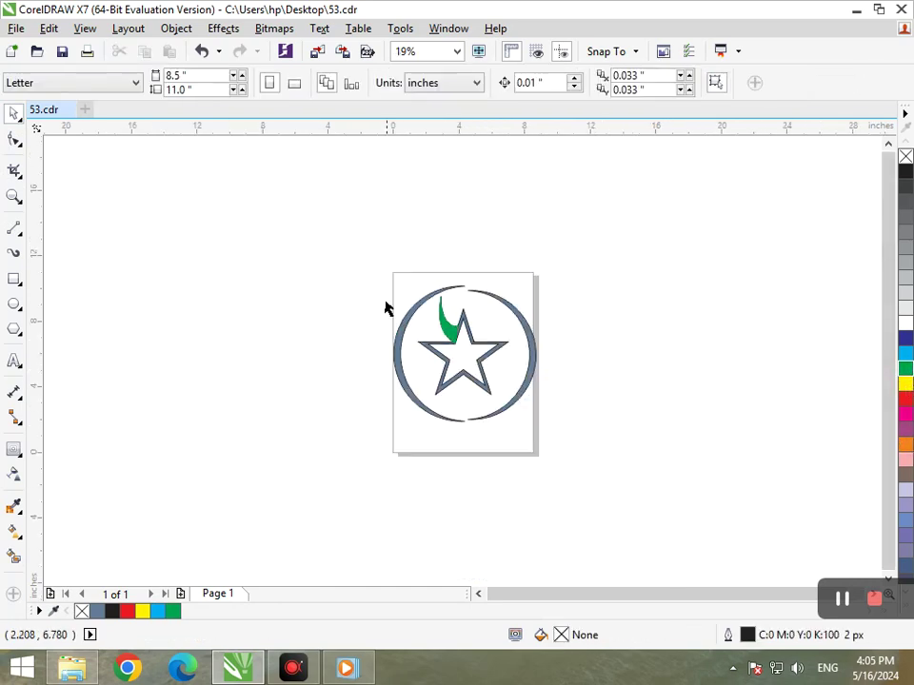
{"action": "scroll", "coordinate": [484, 372], "scroll_direction": "up", "scroll_amount": 5}
{"action": "scroll", "coordinate": [532, 348], "scroll_direction": "down", "scroll_amount": 5}
{"action": "left_click_drag", "start_coordinate": [405, 280], "coordinate": [462, 352]}
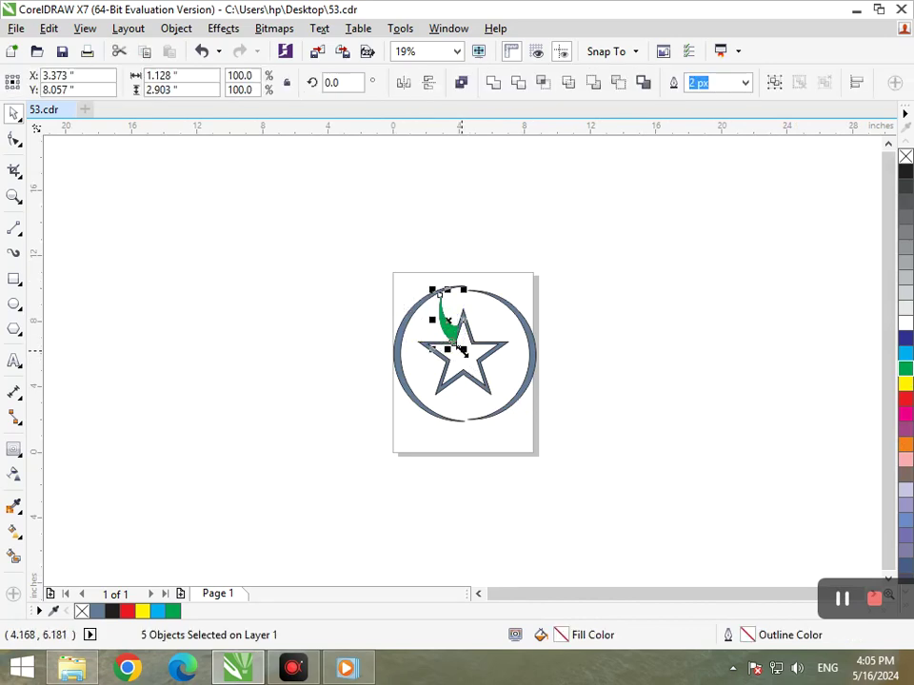
{"action": "key", "text": "ctrl+g"}
{"action": "left_click", "coordinate": [577, 342]}
{"action": "scroll", "coordinate": [476, 372], "scroll_direction": "up", "scroll_amount": 3}
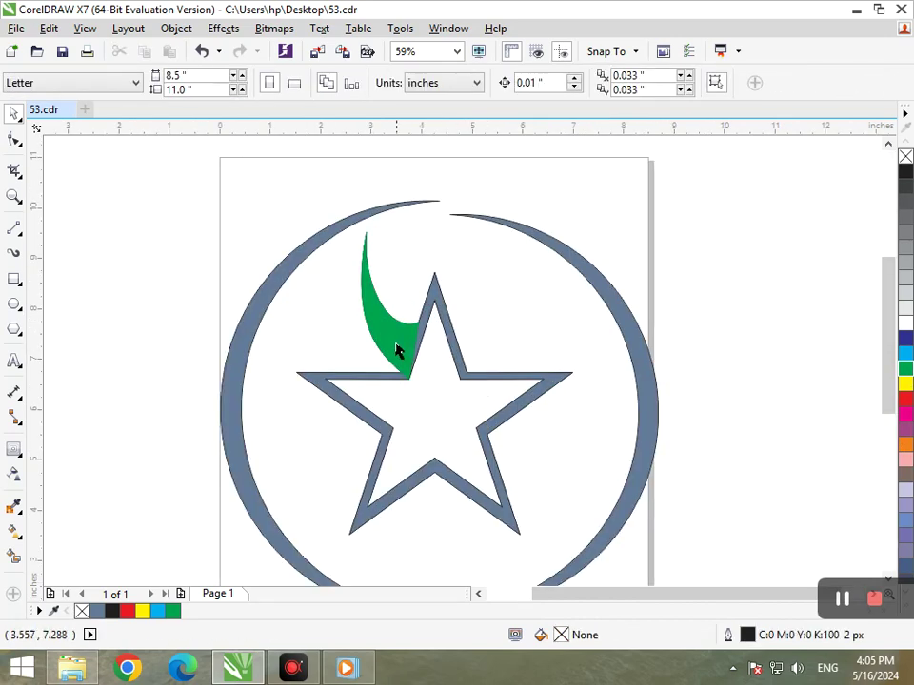
Shift the green blade group slightly away from the star's top point and adjust its rotation
{"action": "left_click", "coordinate": [379, 329]}
{"action": "left_click_drag", "start_coordinate": [379, 330], "coordinate": [335, 383]}
{"action": "left_click", "coordinate": [384, 361]}
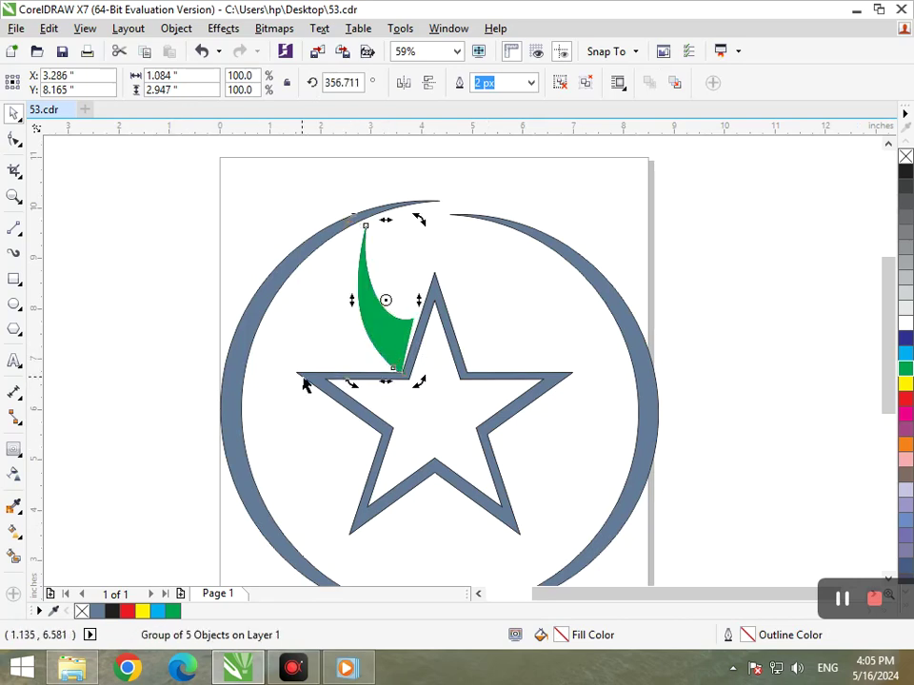
{"action": "mouse_move", "coordinate": [351, 385]}
{"action": "left_mouse_down"}
{"action": "mouse_move", "coordinate": [337, 375]}
{"action": "mouse_move", "coordinate": [358, 391]}
{"action": "mouse_move", "coordinate": [351, 395]}
{"action": "mouse_move", "coordinate": [338, 380]}
{"action": "mouse_move", "coordinate": [351, 384]}
{"action": "left_mouse_up"}
{"action": "left_click", "coordinate": [456, 388]}
{"action": "left_click", "coordinate": [403, 373]}
{"action": "left_click", "coordinate": [410, 380]}
{"action": "left_click_drag", "start_coordinate": [420, 384], "coordinate": [418, 387]}
Rotate the green blade to about 353.8° and move it up so its tip touches the left crescent
{"action": "left_click", "coordinate": [211, 409]}
{"action": "left_click", "coordinate": [408, 340]}
{"action": "left_click", "coordinate": [401, 349]}
{"action": "left_click_drag", "start_coordinate": [416, 382], "coordinate": [418, 389]}
{"action": "left_click_drag", "start_coordinate": [379, 352], "coordinate": [391, 326]}
{"action": "left_click", "coordinate": [456, 284]}
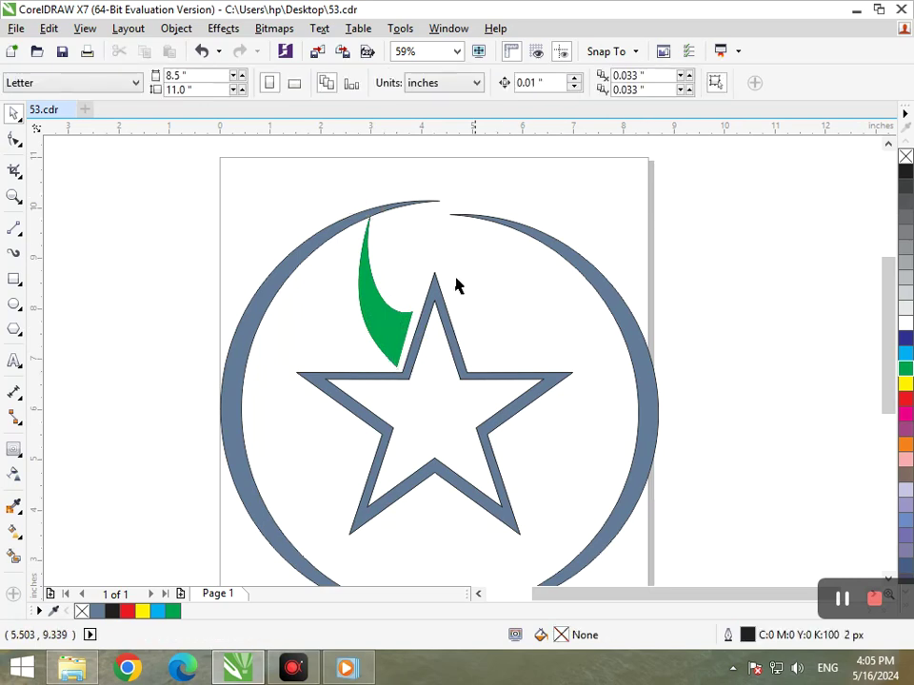
Place a copy of the green blade beside the right edge of the star's top point, rotated to about 220°
{"action": "scroll", "coordinate": [334, 282], "scroll_direction": "down", "scroll_amount": 3}
{"action": "scroll", "coordinate": [651, 455], "scroll_direction": "up", "scroll_amount": 2}
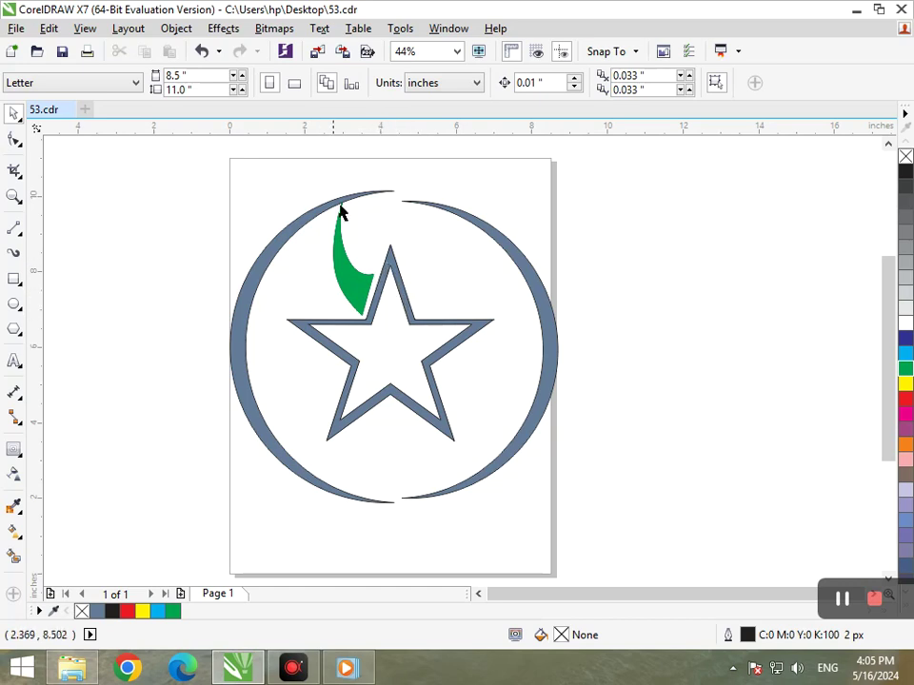
{"action": "left_click_drag", "start_coordinate": [365, 301], "coordinate": [411, 234]}
{"action": "left_click_drag", "start_coordinate": [409, 213], "coordinate": [398, 218]}
{"action": "left_click", "coordinate": [620, 265]}
{"action": "left_click_drag", "start_coordinate": [458, 241], "coordinate": [437, 263]}
{"action": "left_click", "coordinate": [451, 286]}
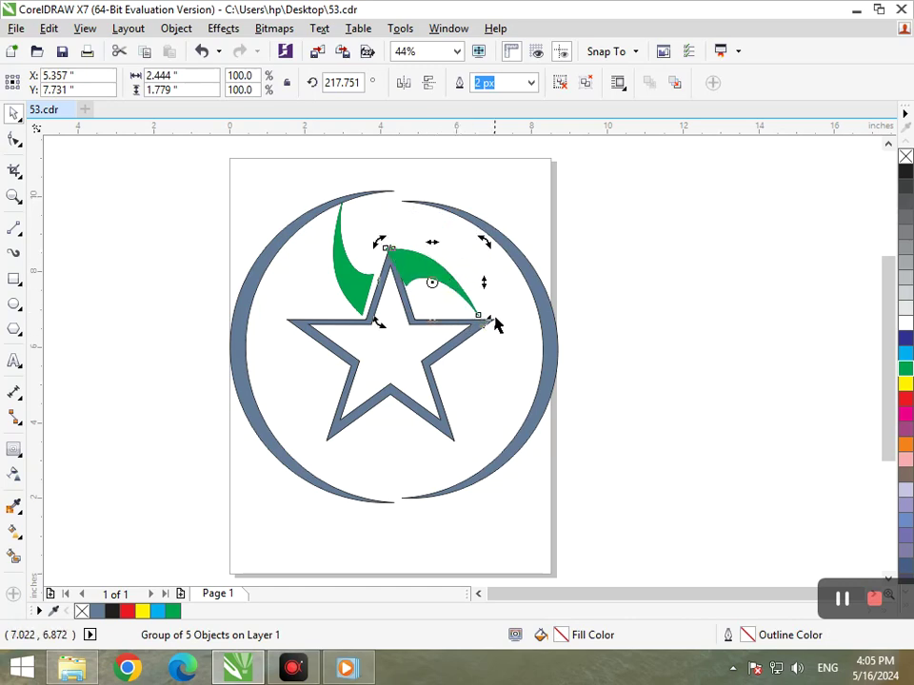
{"action": "left_click_drag", "start_coordinate": [487, 321], "coordinate": [486, 319]}
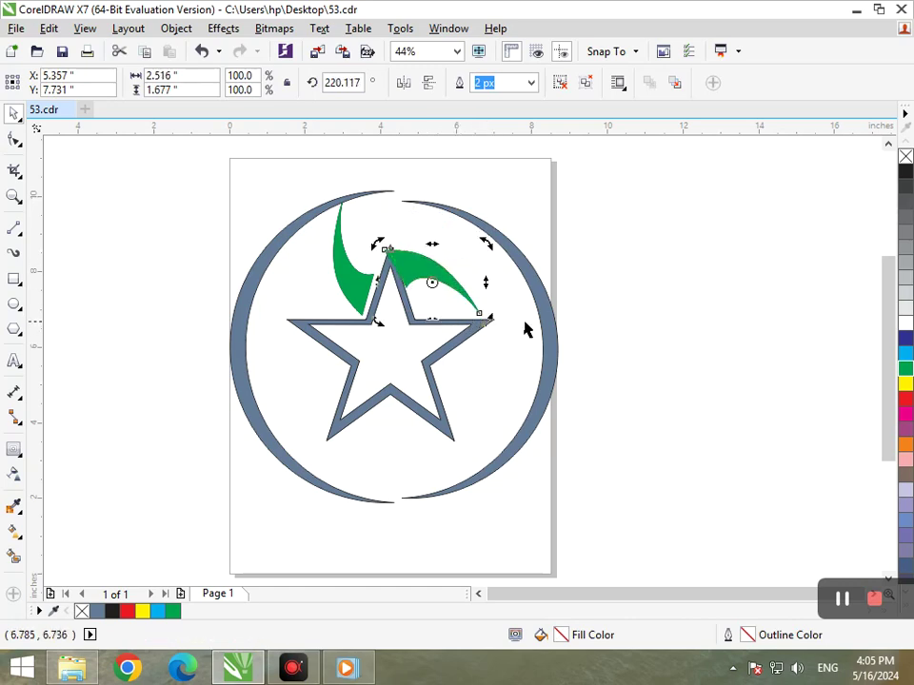
Rotate the upper-right blade to about 207.3° so its base runs parallel to the star's edge
{"action": "scroll", "coordinate": [380, 247], "scroll_direction": "up", "scroll_amount": 4}
{"action": "left_click_drag", "start_coordinate": [360, 279], "coordinate": [385, 244]}
{"action": "scroll", "coordinate": [406, 270], "scroll_direction": "down", "scroll_amount": 4}
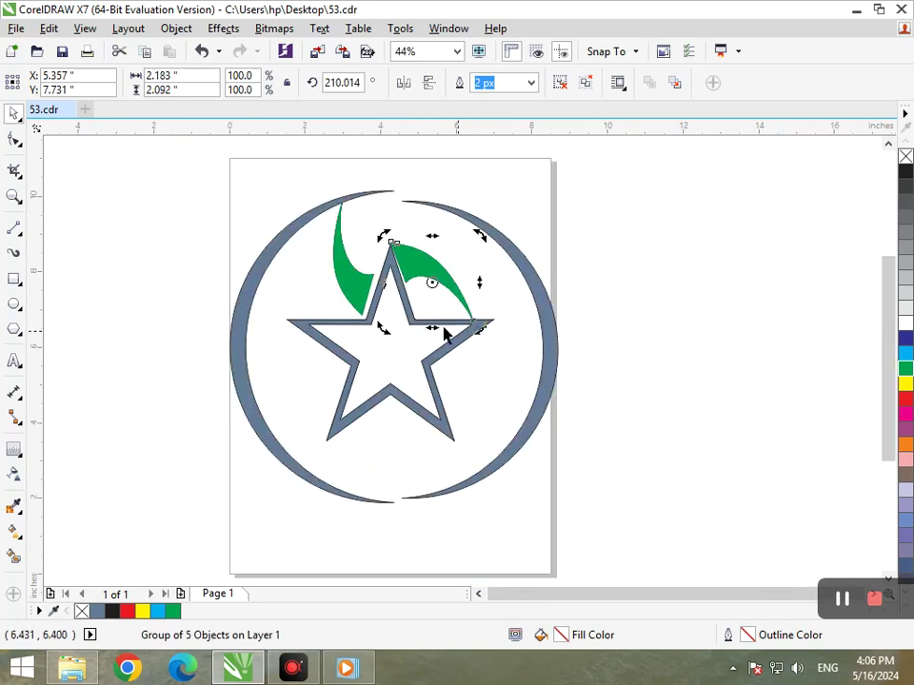
{"action": "left_click", "coordinate": [463, 298]}
{"action": "scroll", "coordinate": [461, 305], "scroll_direction": "up", "scroll_amount": 3}
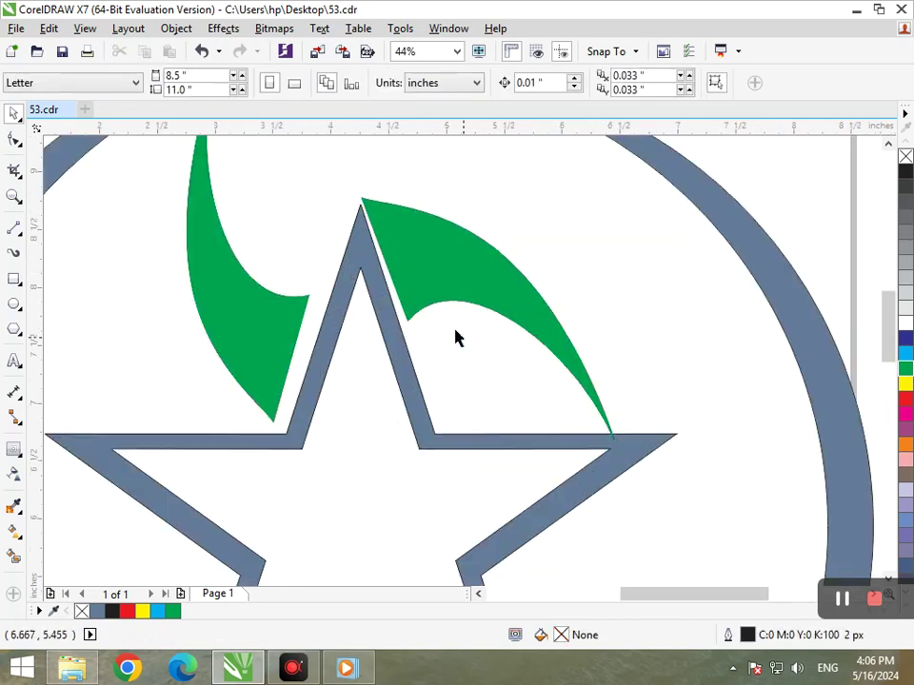
{"action": "left_click", "coordinate": [407, 289]}
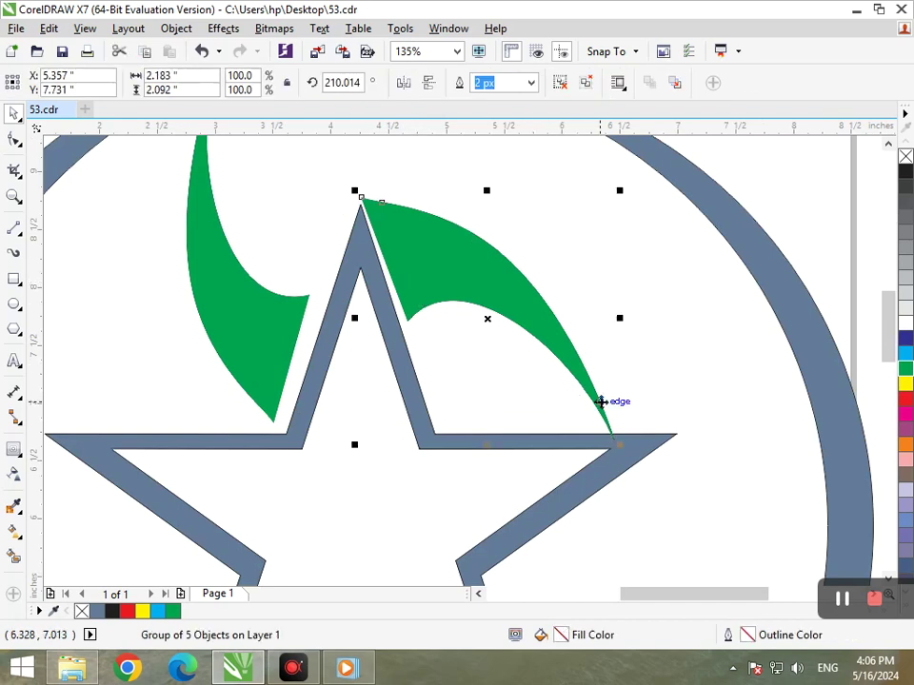
{"action": "left_click", "coordinate": [610, 448]}
{"action": "mouse_move", "coordinate": [618, 448]}
{"action": "left_mouse_down"}
{"action": "mouse_move", "coordinate": [632, 453]}
{"action": "mouse_move", "coordinate": [617, 447]}
{"action": "left_mouse_up"}
{"action": "scroll", "coordinate": [609, 398], "scroll_direction": "down", "scroll_amount": 5}
{"action": "left_click", "coordinate": [673, 424]}
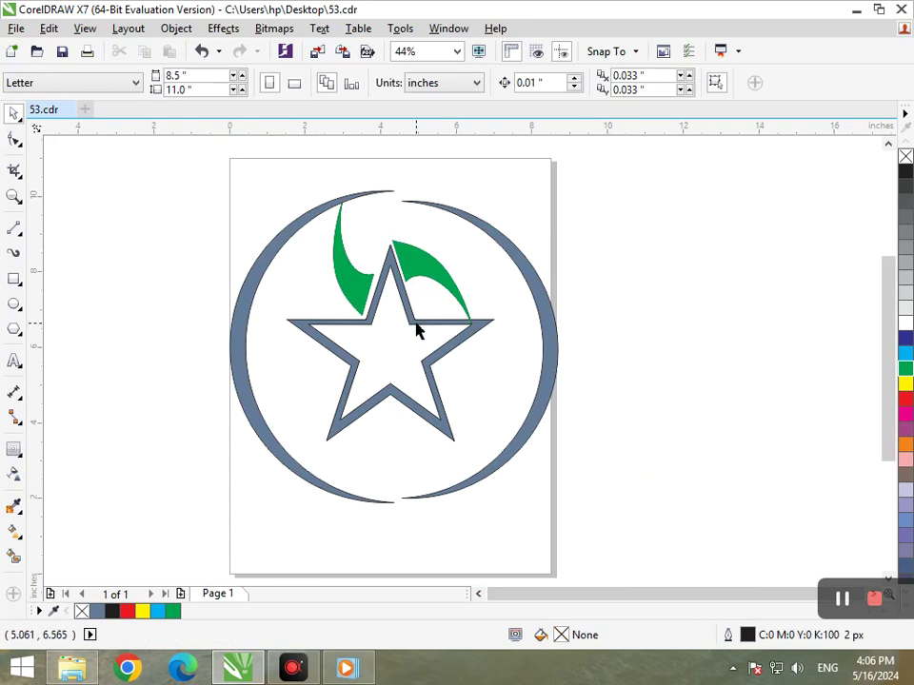
Place a copy of the upper-right blade outside the star's right notch and rotate it to about 145.7°
{"action": "left_click_drag", "start_coordinate": [423, 281], "coordinate": [473, 386]}
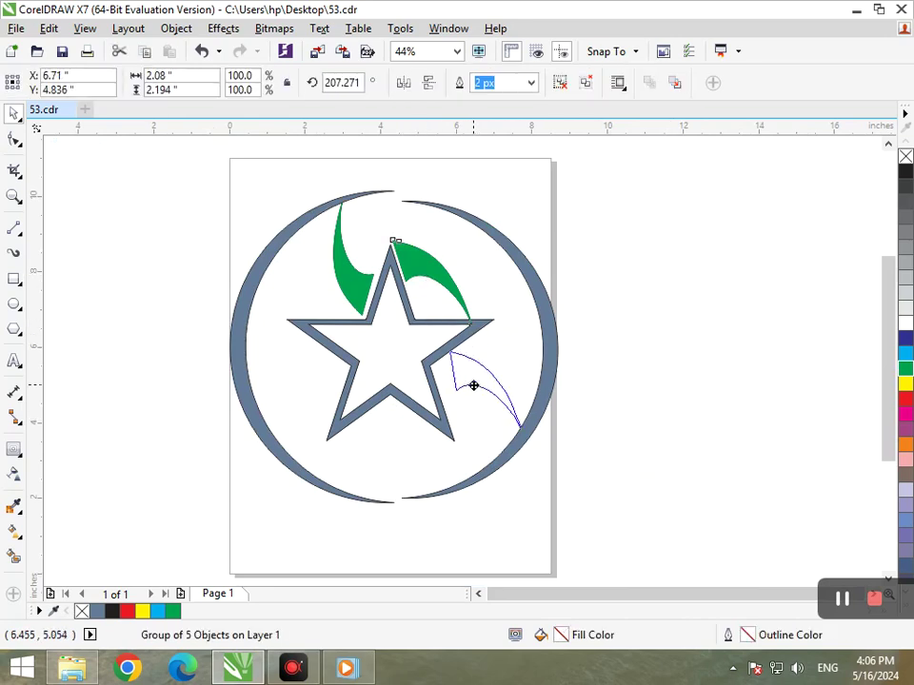
{"action": "right_click", "coordinate": [473, 386]}
{"action": "left_click", "coordinate": [473, 387]}
{"action": "left_click_drag", "start_coordinate": [528, 442], "coordinate": [451, 487]}
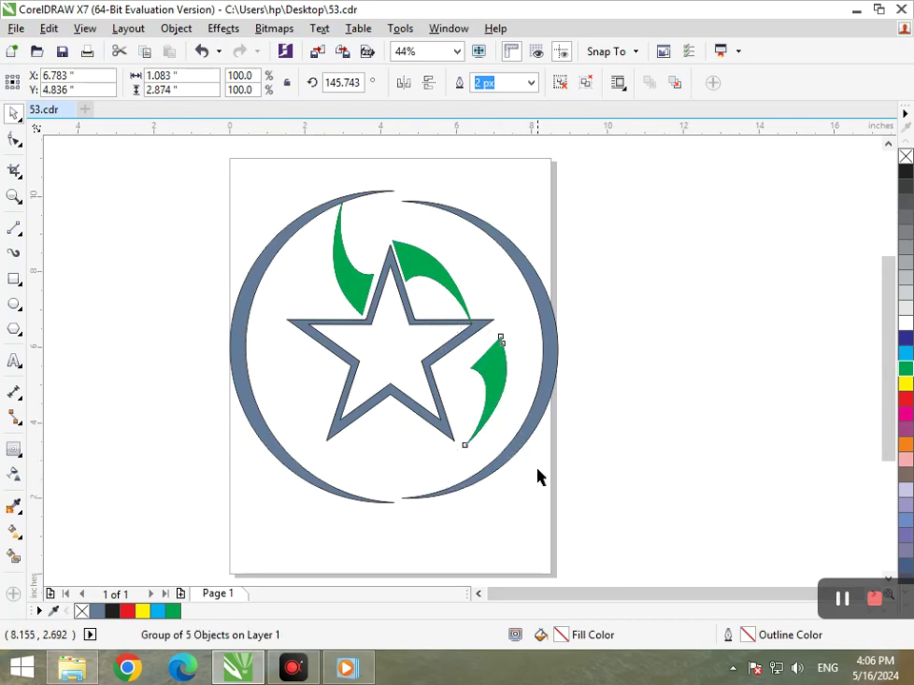
Place a copy of the right blade below the star's bottom notch and rotate it to about 72.6°
{"action": "left_click_drag", "start_coordinate": [496, 373], "coordinate": [410, 453]}
{"action": "left_click", "coordinate": [576, 420]}
{"action": "right_click", "coordinate": [409, 452]}
{"action": "left_click", "coordinate": [409, 454]}
{"action": "left_click_drag", "start_coordinate": [370, 528], "coordinate": [296, 453]}
{"action": "left_click", "coordinate": [380, 494]}
Copy the bottom blade to the star's lower-left notch, with its tip pointing up toward the left arm at about 0.1°
{"action": "left_click_drag", "start_coordinate": [414, 465], "coordinate": [321, 391]}
{"action": "left_click", "coordinate": [321, 391]}
{"action": "left_click_drag", "start_coordinate": [220, 403], "coordinate": [223, 303]}
{"action": "left_click", "coordinate": [200, 392]}
{"action": "left_click_drag", "start_coordinate": [300, 423], "coordinate": [325, 434]}
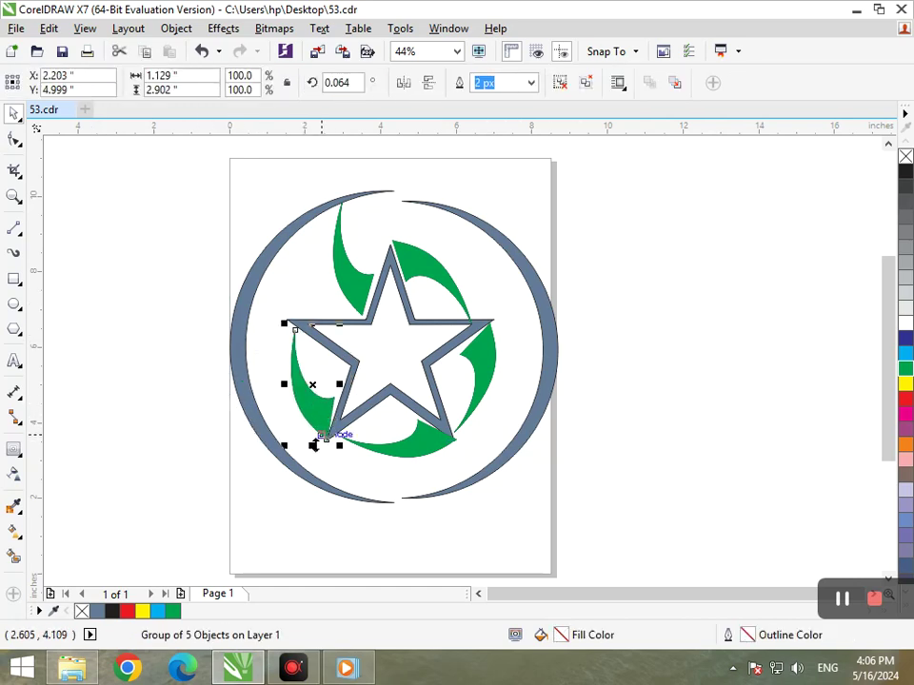
Rotate the lower-left green blade to about 353.5°
{"action": "left_click", "coordinate": [316, 409]}
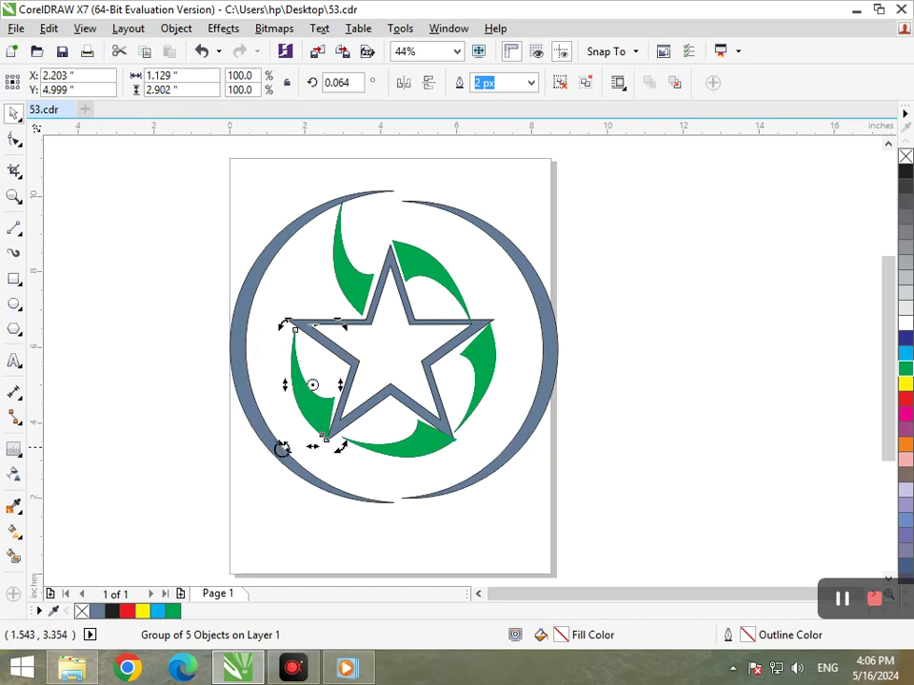
{"action": "mouse_move", "coordinate": [280, 444]}
{"action": "left_mouse_down"}
{"action": "mouse_move", "coordinate": [274, 439]}
{"action": "mouse_move", "coordinate": [283, 465]}
{"action": "left_mouse_up"}
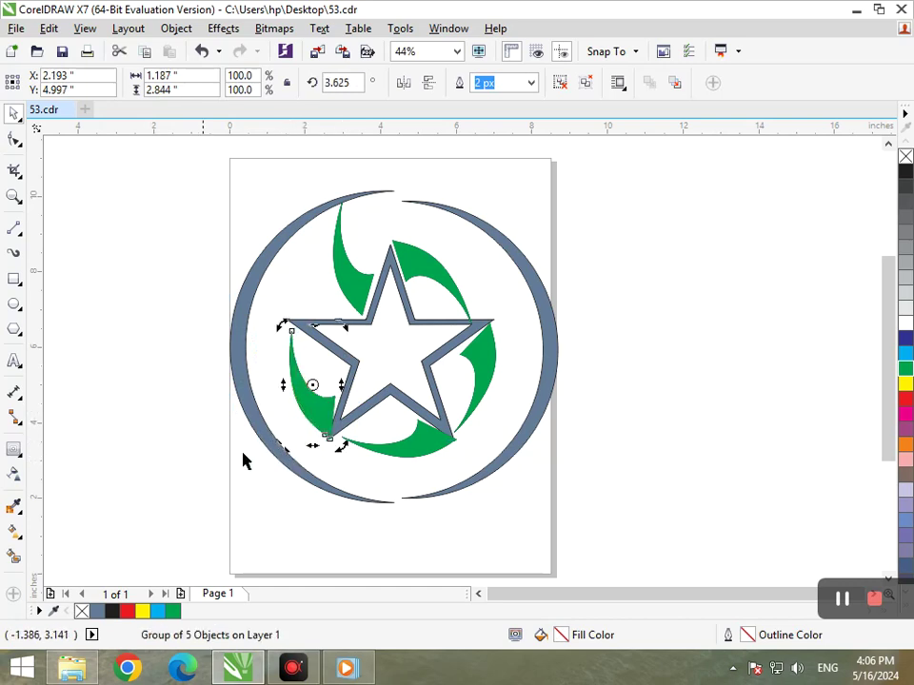
{"action": "left_click_drag", "start_coordinate": [346, 452], "coordinate": [335, 400]}
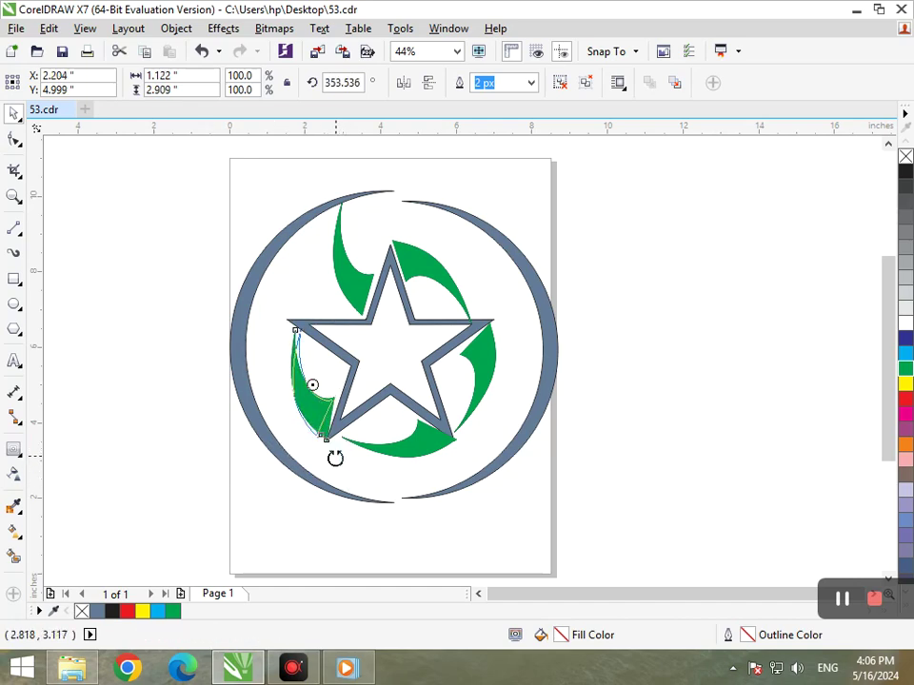
{"action": "left_click", "coordinate": [191, 472]}
{"action": "left_click", "coordinate": [326, 424]}
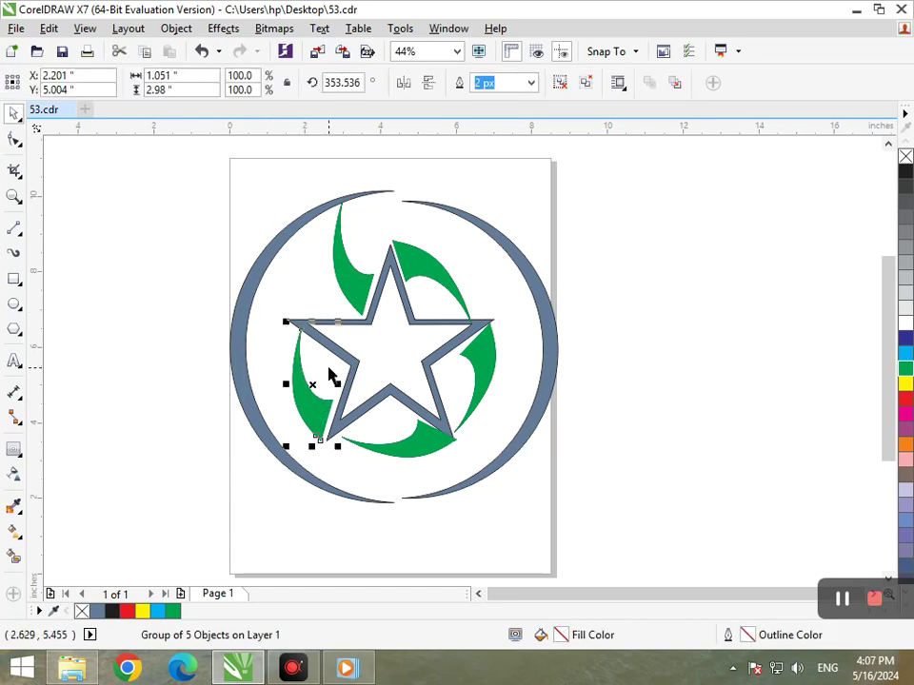
Scale the upper-left blade down slightly about its centre and the upper-right blade to 91.2%
{"action": "left_click_drag", "start_coordinate": [276, 378], "coordinate": [317, 254]}
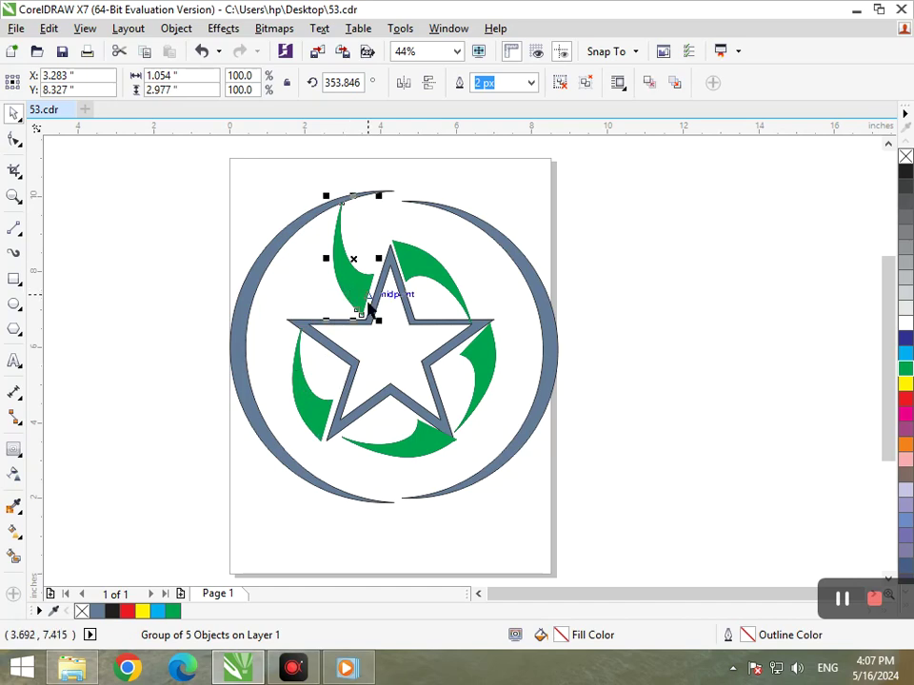
{"action": "left_click_drag", "start_coordinate": [329, 320], "coordinate": [331, 315]}
{"action": "left_click", "coordinate": [429, 276]}
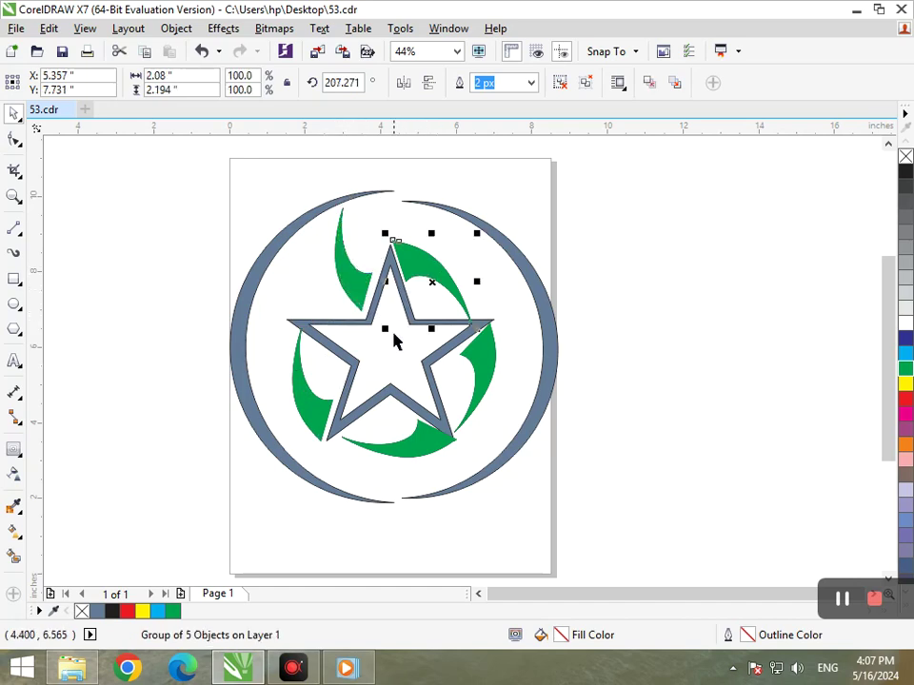
{"action": "left_click_drag", "start_coordinate": [386, 330], "coordinate": [385, 327]}
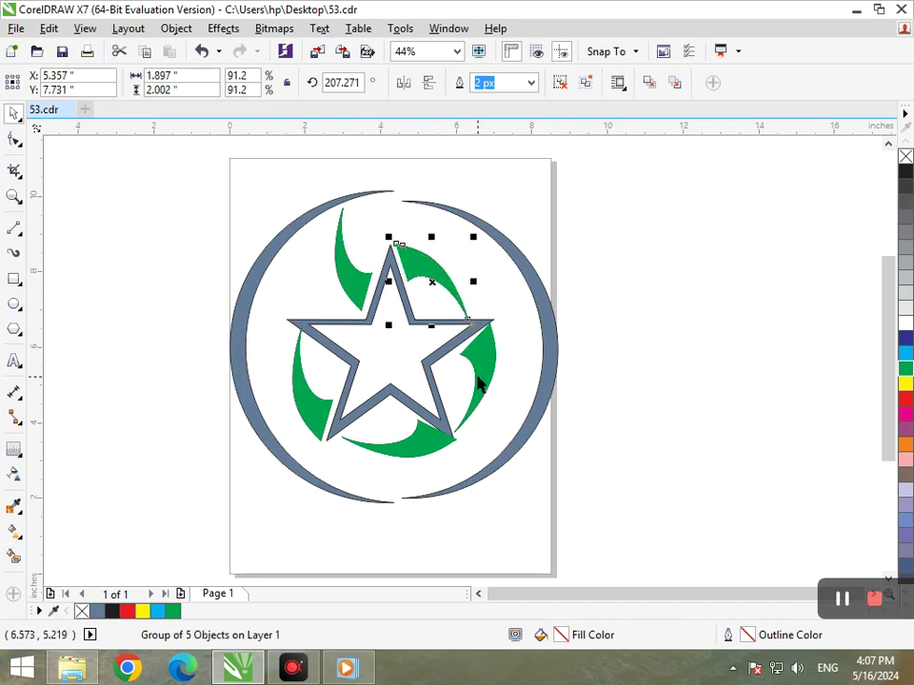
Scale the right blade to 95.8% and the bottom blade to 96.6%, each about its centre
{"action": "left_click", "coordinate": [476, 400]}
{"action": "left_click_drag", "start_coordinate": [448, 438], "coordinate": [457, 425]}
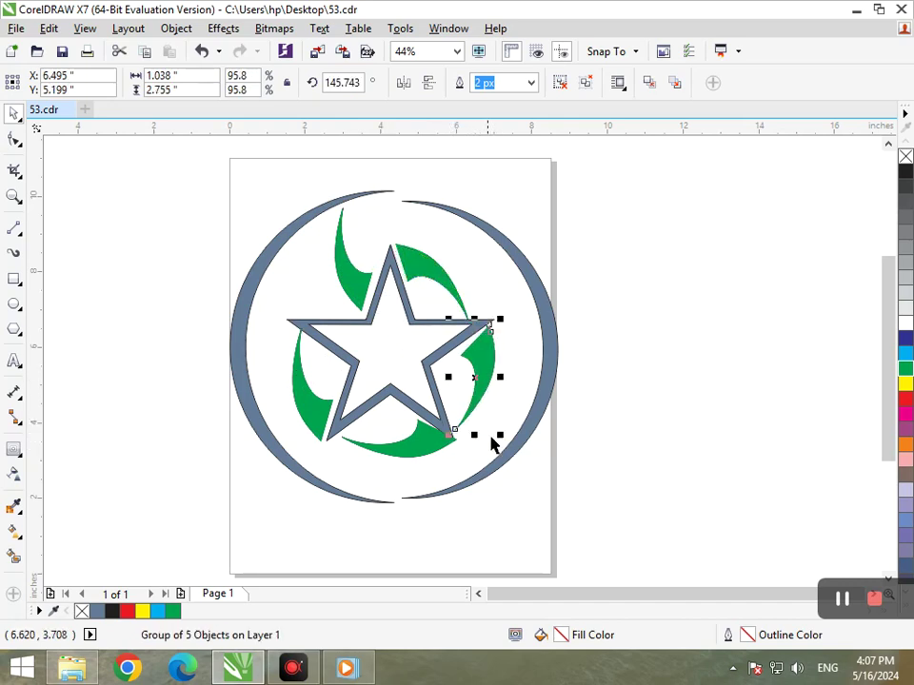
{"action": "left_click", "coordinate": [497, 490]}
{"action": "left_click", "coordinate": [394, 455]}
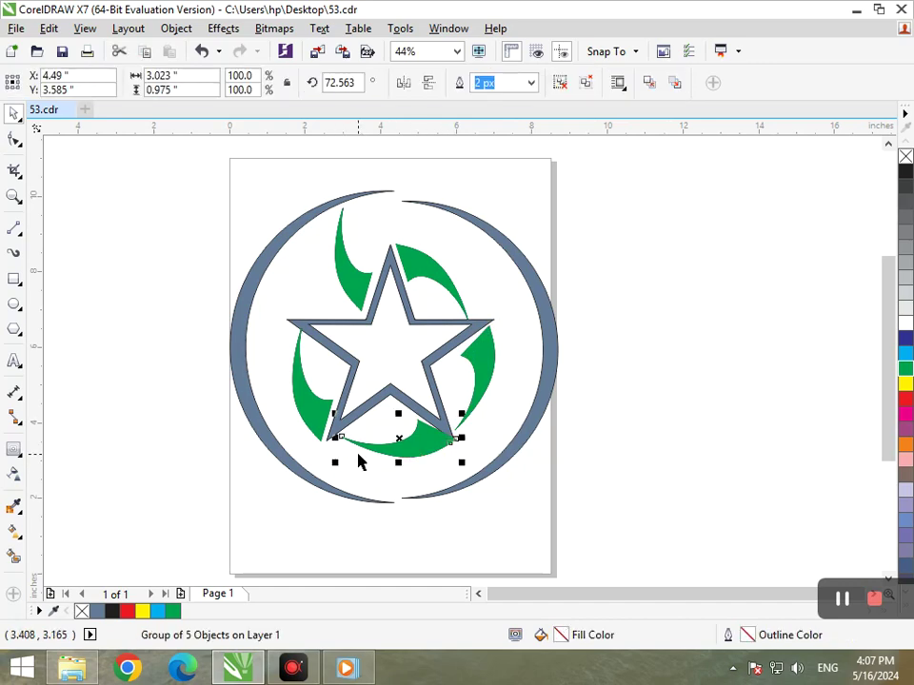
{"action": "left_click_drag", "start_coordinate": [334, 464], "coordinate": [340, 467]}
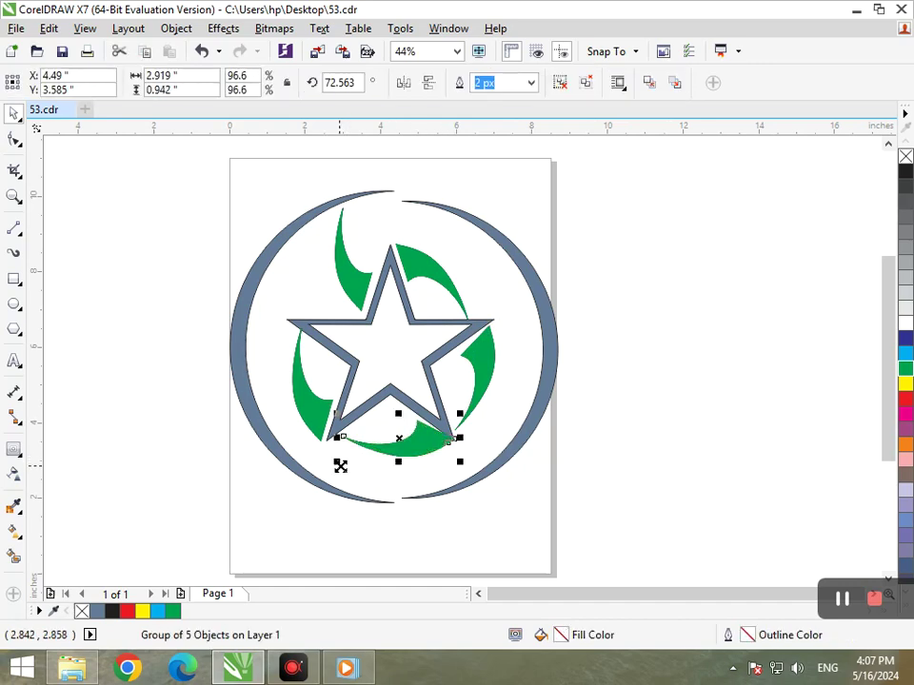
Rotate the bottom blade to about 66° so its base lines up with the star's lower-right point
{"action": "left_click", "coordinate": [427, 445]}
{"action": "left_click_drag", "start_coordinate": [459, 466], "coordinate": [459, 466]}
{"action": "left_click", "coordinate": [486, 512]}
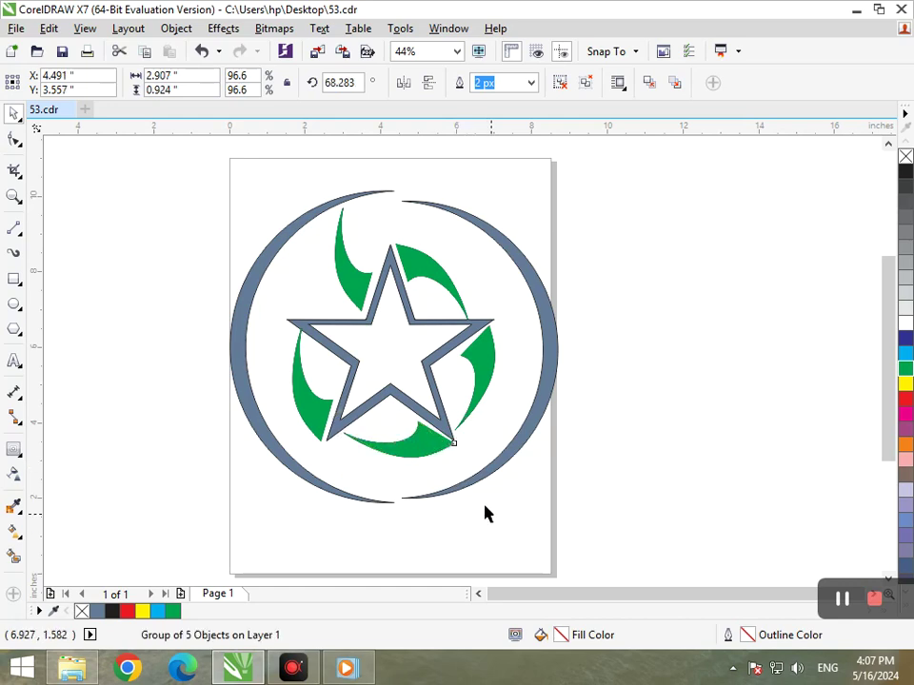
{"action": "left_click", "coordinate": [438, 445]}
{"action": "left_click", "coordinate": [434, 440]}
{"action": "left_click_drag", "start_coordinate": [455, 466], "coordinate": [457, 466]}
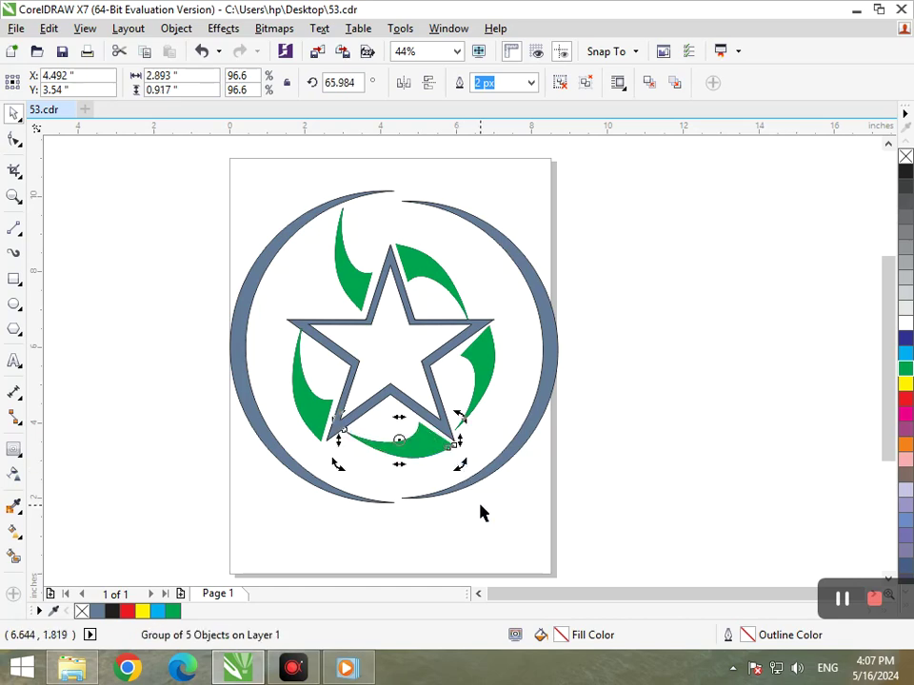
{"action": "left_click", "coordinate": [482, 513]}
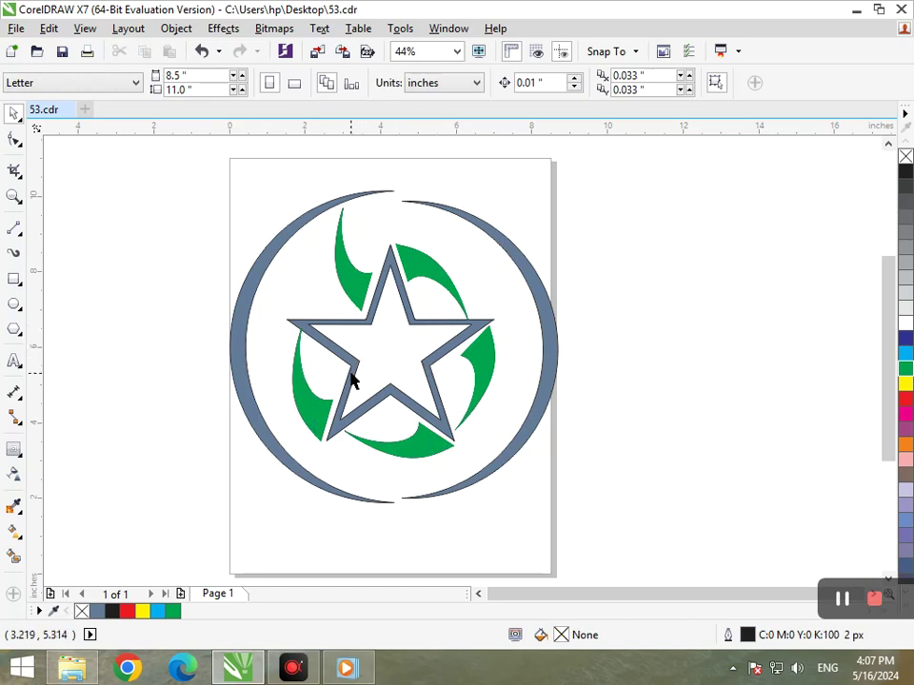
{"action": "left_click_drag", "start_coordinate": [351, 373], "coordinate": [335, 377]}
{"action": "key", "text": "ctrl+z"}
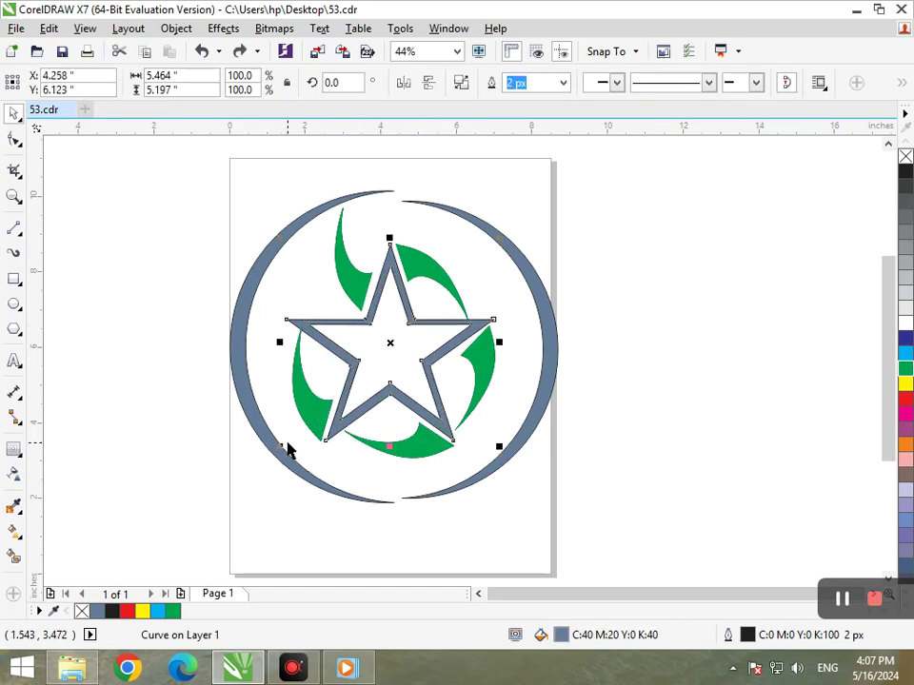
Scale the star outline to 92% about its centre and move the right crescent about 0.4 inches inward toward the star
{"action": "left_click_drag", "start_coordinate": [282, 447], "coordinate": [290, 438]}
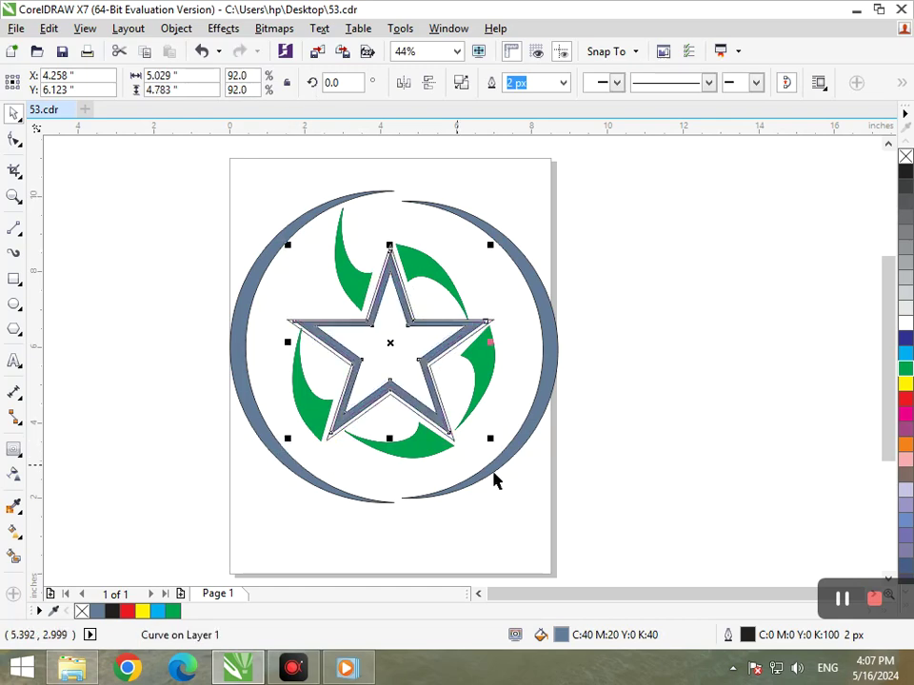
{"action": "left_click", "coordinate": [555, 461]}
{"action": "left_click_drag", "start_coordinate": [451, 438], "coordinate": [498, 495]}
{"action": "key", "text": "Delete"}
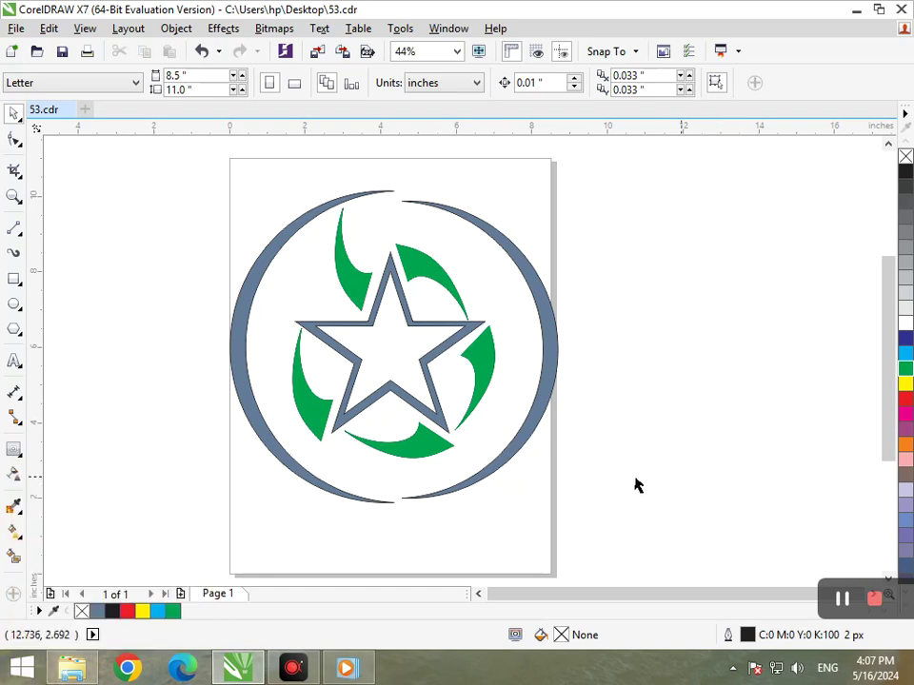
{"action": "left_click_drag", "start_coordinate": [468, 494], "coordinate": [453, 485]}
{"action": "left_click", "coordinate": [555, 478]}
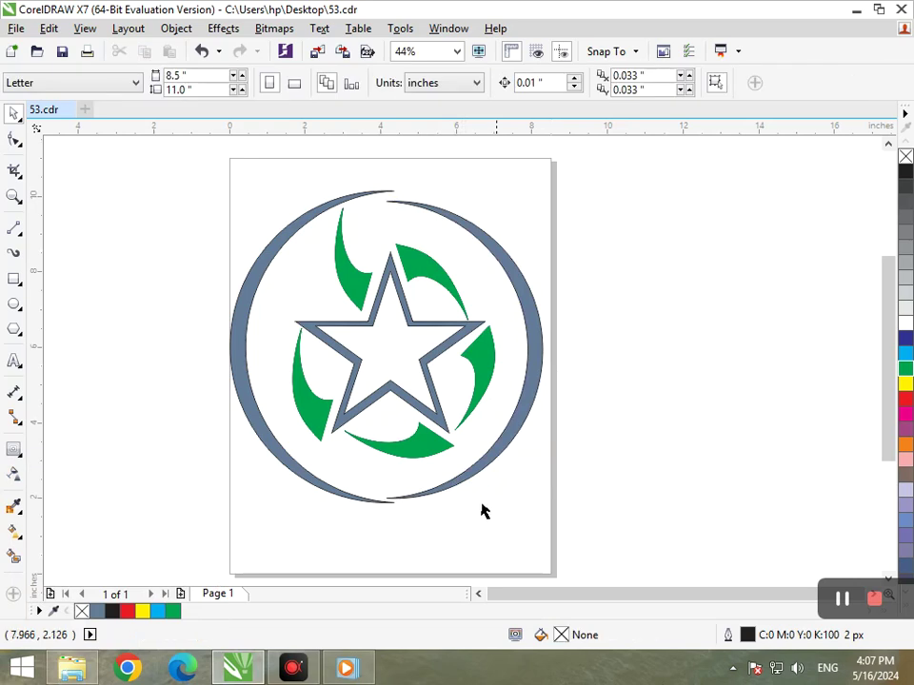
Colour the right crescent dark blue and the left crescent cyan
{"action": "left_click", "coordinate": [499, 456]}
{"action": "left_click", "coordinate": [906, 340]}
{"action": "left_click", "coordinate": [619, 408]}
{"action": "left_click", "coordinate": [237, 343]}
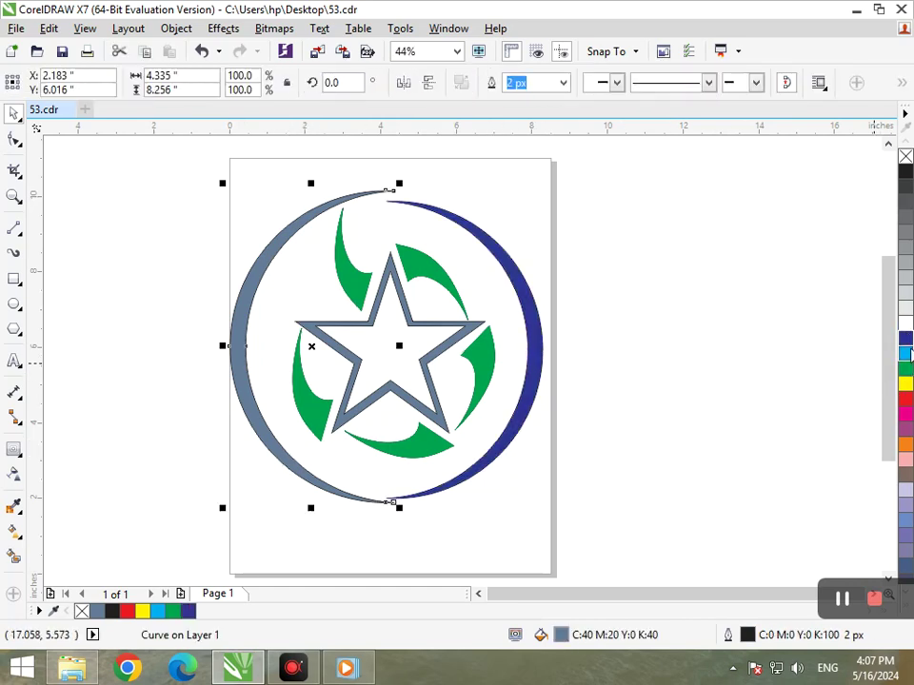
{"action": "left_click", "coordinate": [906, 355]}
{"action": "left_click", "coordinate": [632, 416]}
Fill the star outline shape with yellow
{"action": "key", "text": "F2"}
{"action": "left_click_drag", "start_coordinate": [416, 286], "coordinate": [465, 367]}
{"action": "key", "text": "F3"}
{"action": "key", "text": "F2"}
{"action": "left_click_drag", "start_coordinate": [334, 267], "coordinate": [554, 448]}
{"action": "left_click", "coordinate": [572, 445]}
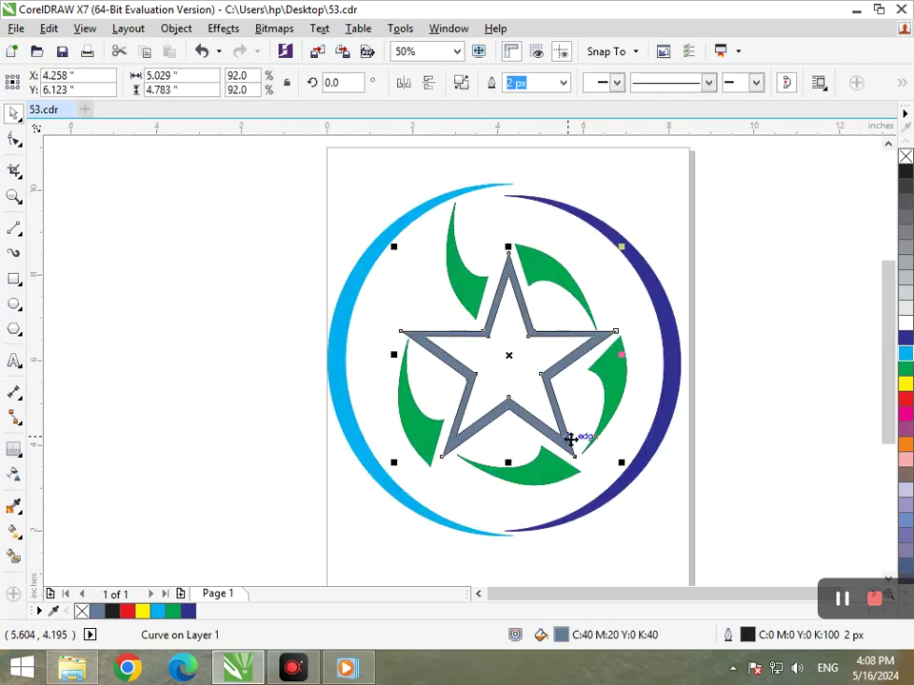
{"action": "left_click", "coordinate": [905, 384]}
{"action": "left_click", "coordinate": [751, 411]}
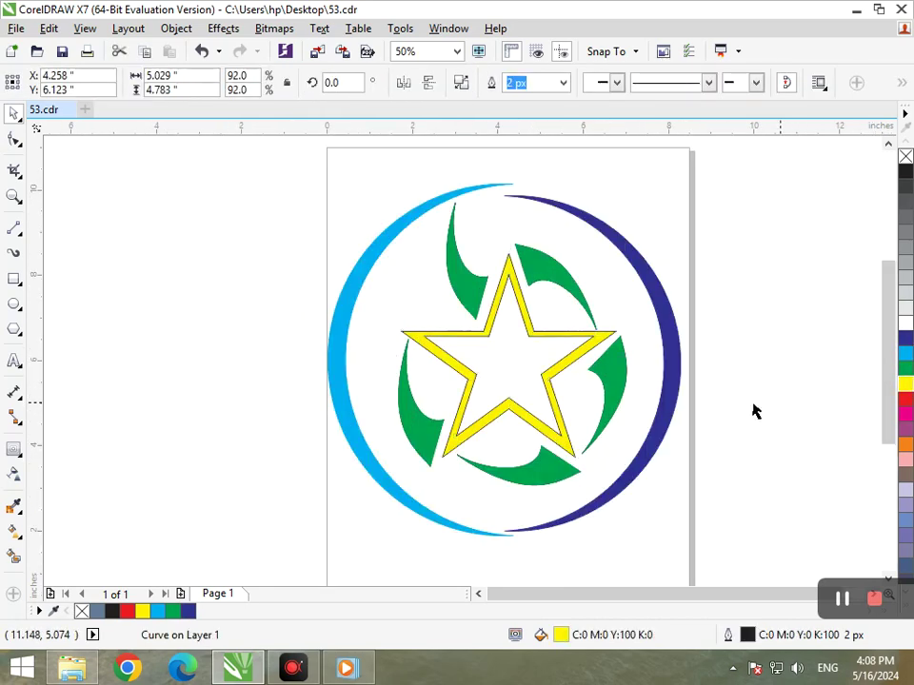
Try green and cyan fills on the star outline shape and settle on red
{"action": "scroll", "coordinate": [435, 343], "scroll_direction": "down", "scroll_amount": 2}
{"action": "scroll", "coordinate": [462, 347], "scroll_direction": "up", "scroll_amount": 2}
{"action": "left_click", "coordinate": [502, 465]}
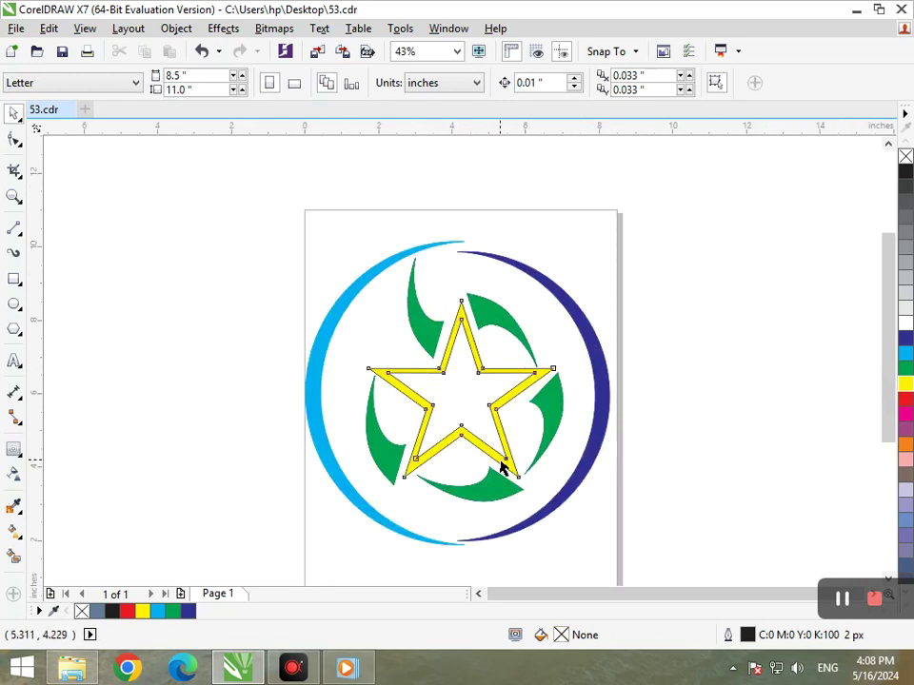
{"action": "left_click", "coordinate": [906, 369]}
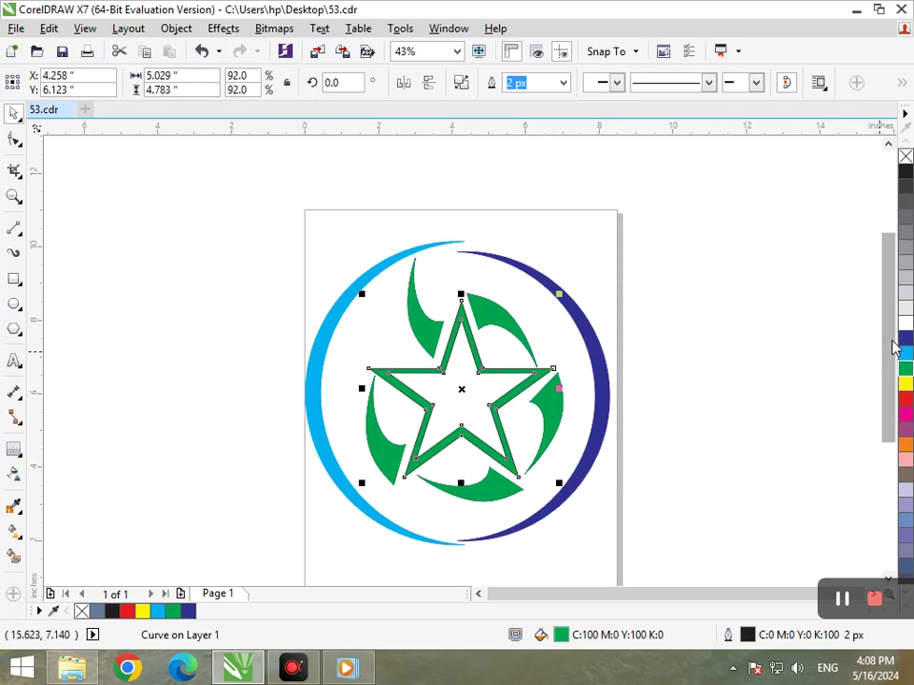
{"action": "left_click", "coordinate": [905, 353]}
{"action": "left_click", "coordinate": [905, 399]}
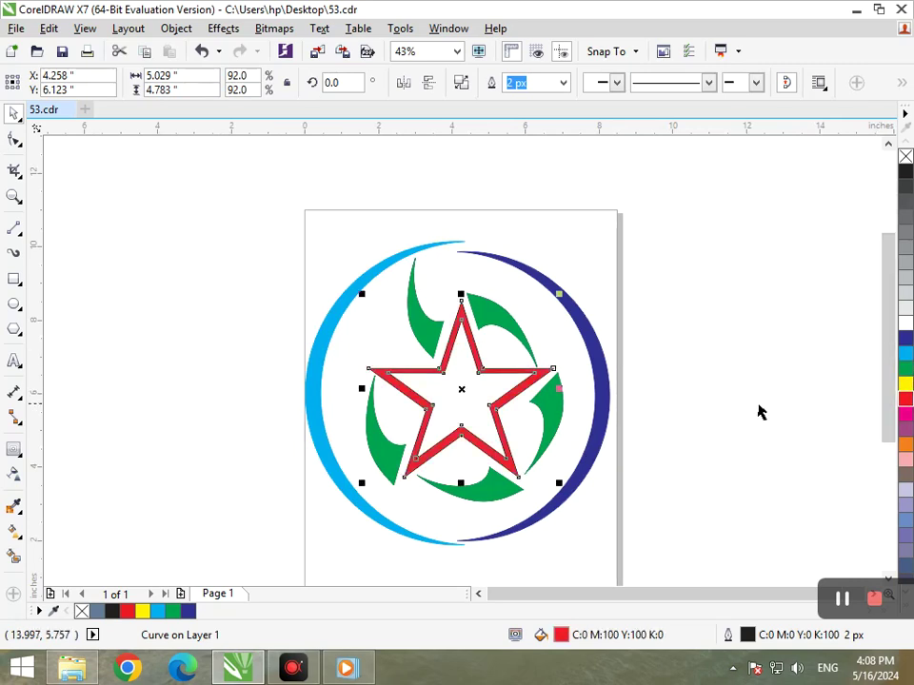
{"action": "left_click", "coordinate": [639, 411]}
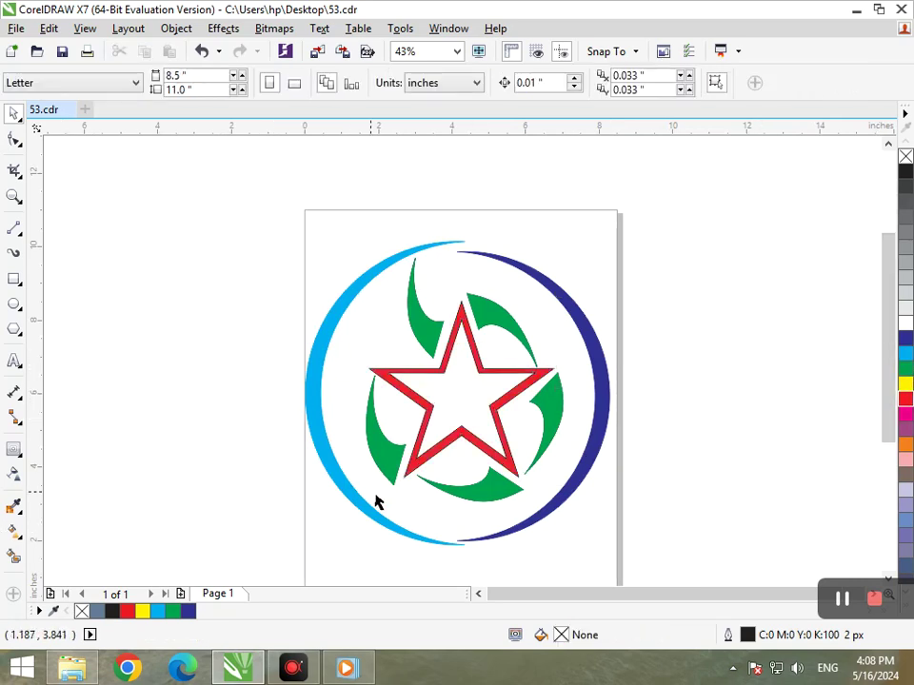
{"action": "left_click", "coordinate": [489, 544]}
{"action": "left_click_drag", "start_coordinate": [443, 547], "coordinate": [441, 560]}
{"action": "key", "text": "ctrl+z"}
{"action": "left_click", "coordinate": [681, 467]}
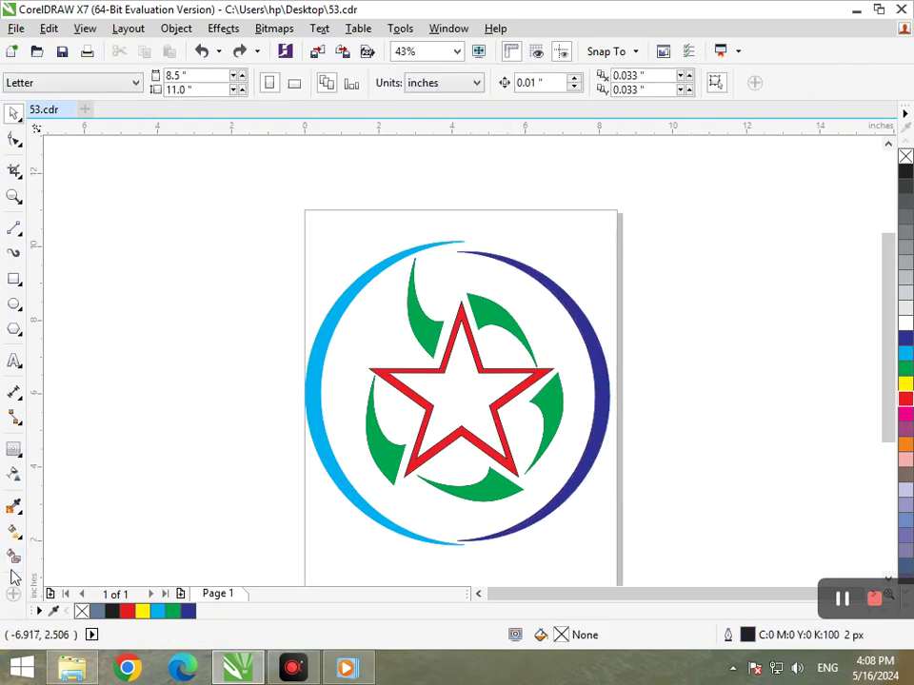
Create a solid star from the star outline's interior with Smart Fill and scale it to about 65.5% around its centre
{"action": "left_click", "coordinate": [14, 556]}
{"action": "left_click", "coordinate": [465, 414]}
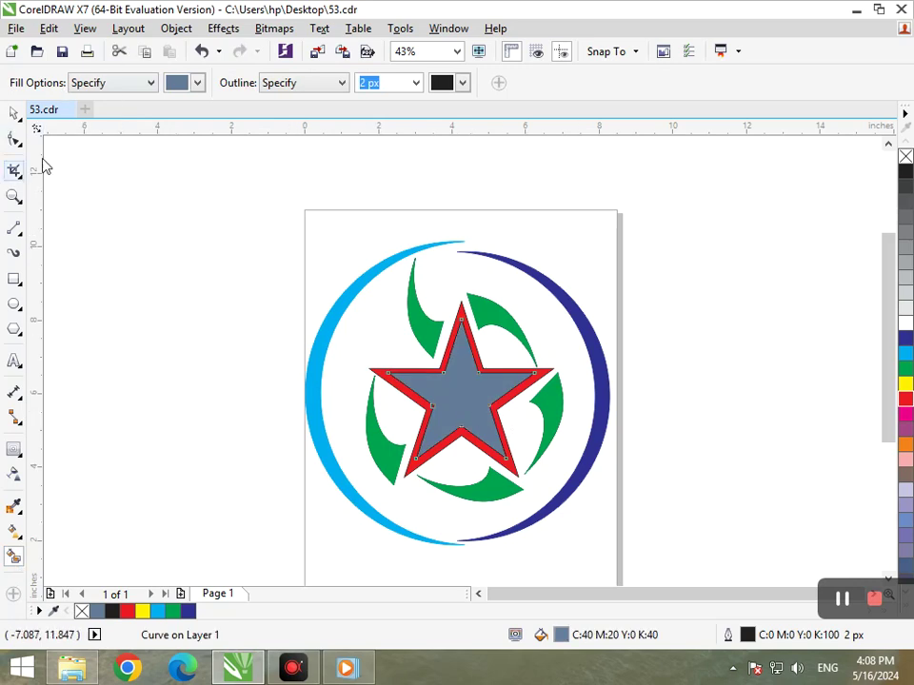
{"action": "left_click", "coordinate": [13, 113]}
{"action": "left_click", "coordinate": [51, 171]}
{"action": "left_click", "coordinate": [473, 408]}
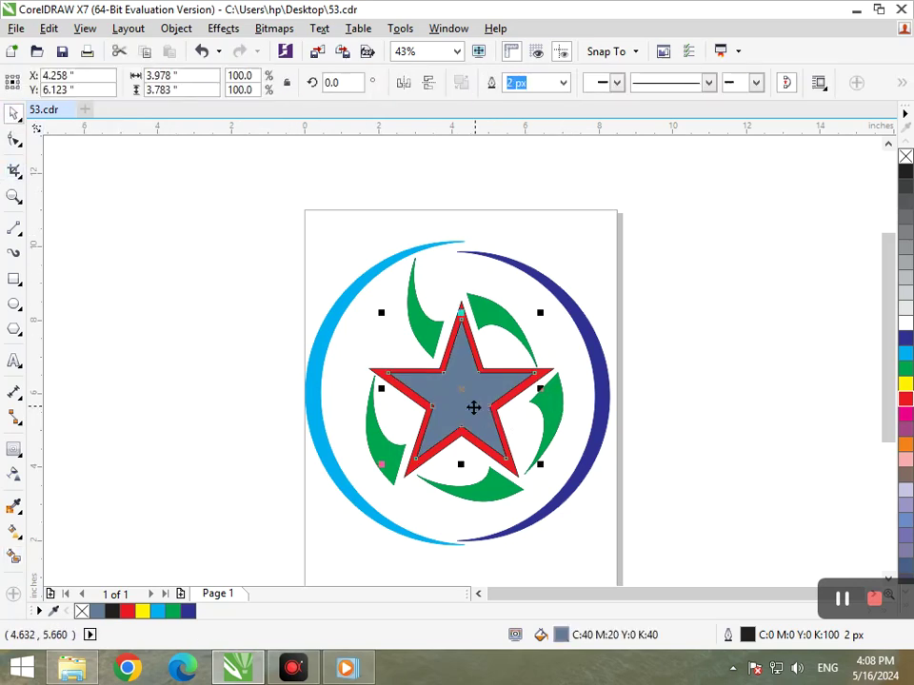
{"action": "left_click_drag", "start_coordinate": [394, 474], "coordinate": [404, 440]}
{"action": "key", "text": "Escape"}
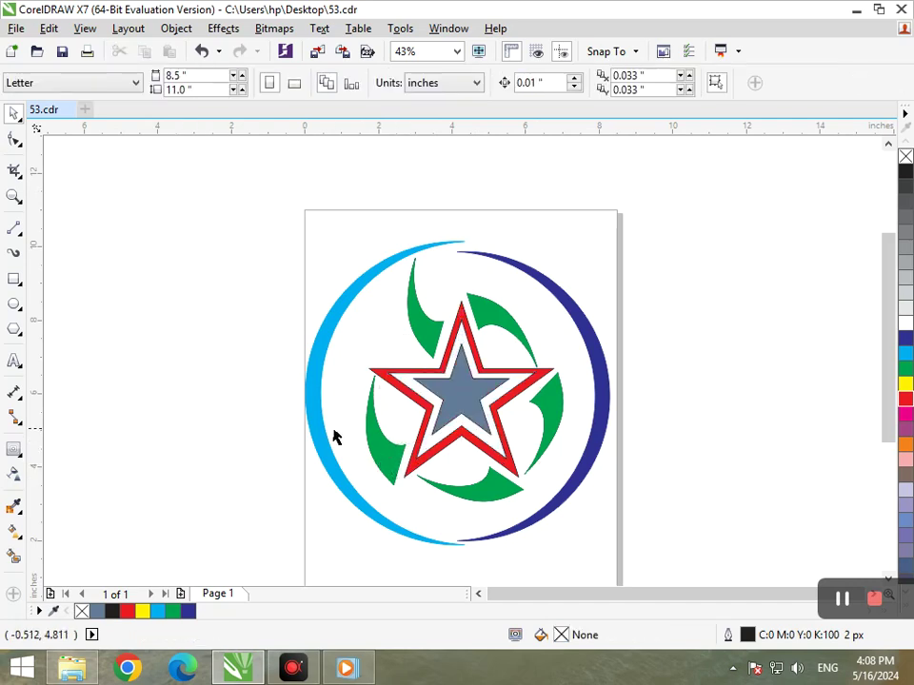
Fill the small inner star with yellow
{"action": "left_click", "coordinate": [465, 410]}
{"action": "left_click", "coordinate": [906, 384]}
{"action": "left_click_drag", "start_coordinate": [460, 354], "coordinate": [545, 442]}
{"action": "key", "text": "F2"}
{"action": "left_click_drag", "start_coordinate": [354, 256], "coordinate": [632, 495]}
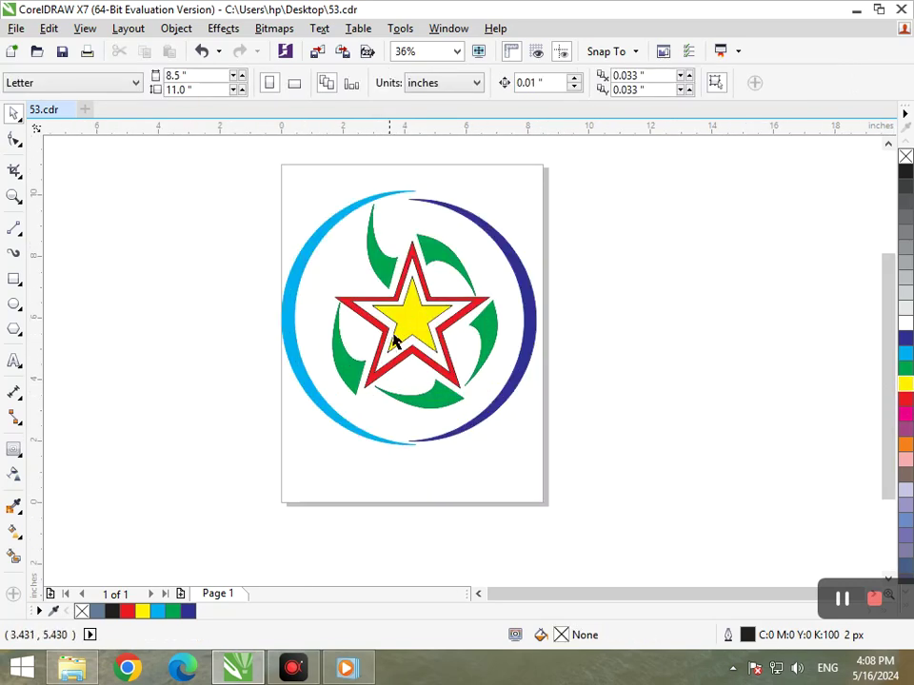
Change the small inner star's fill to green
{"action": "left_click", "coordinate": [411, 333]}
{"action": "left_click", "coordinate": [904, 369]}
{"action": "left_click", "coordinate": [724, 430]}
{"action": "key", "text": "F2"}
{"action": "scroll", "coordinate": [334, 251], "scroll_direction": "down", "scroll_amount": 3}
{"action": "scroll", "coordinate": [479, 361], "scroll_direction": "up", "scroll_amount": 3}
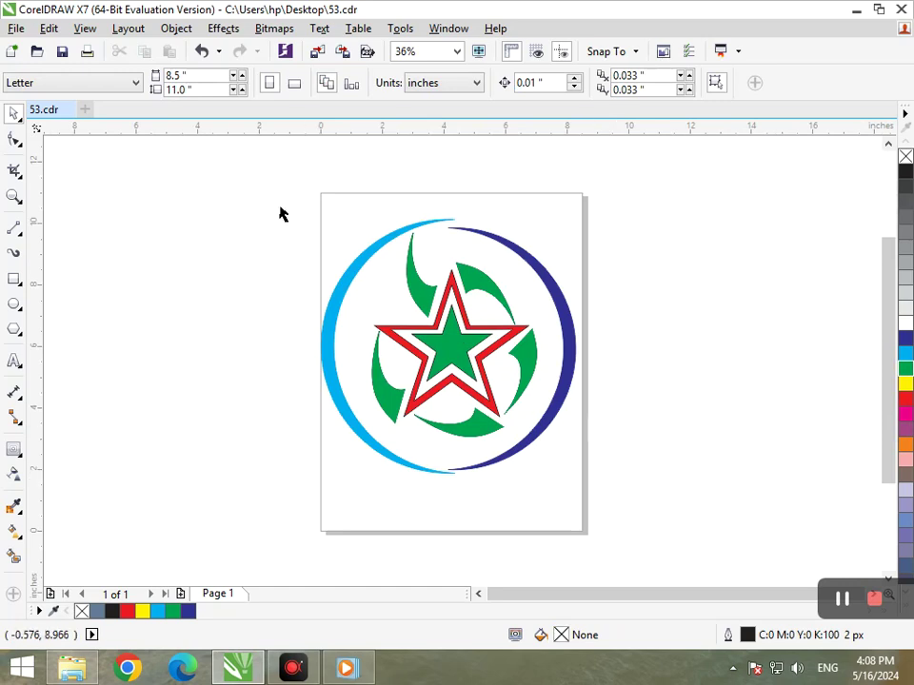
{"action": "left_click_drag", "start_coordinate": [419, 256], "coordinate": [636, 515]}
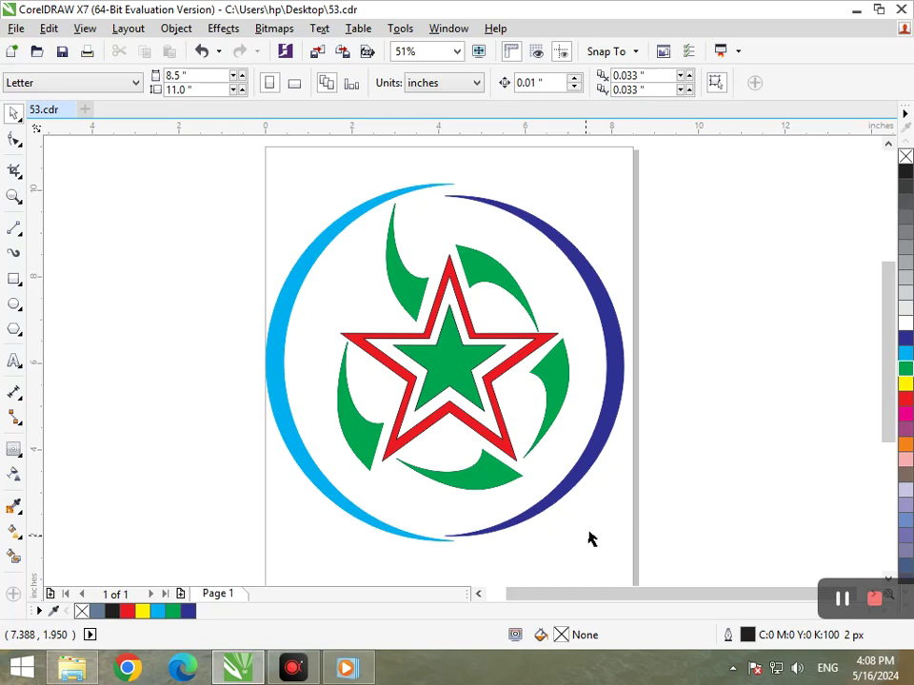
Remove the small green star from inside the red star outline
{"action": "left_click_drag", "start_coordinate": [483, 424], "coordinate": [405, 410]}
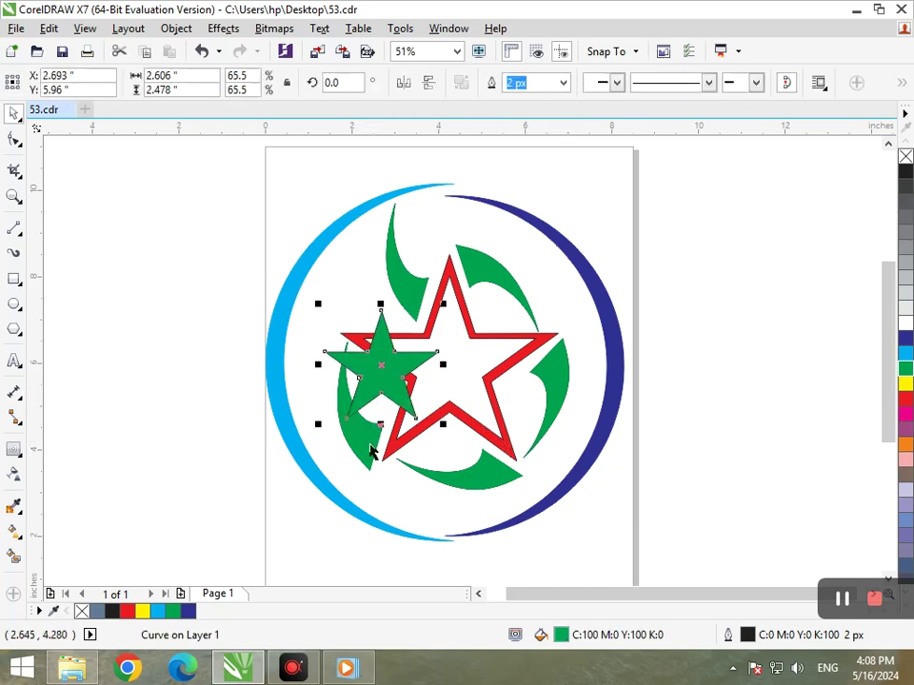
{"action": "key", "text": "Delete"}
{"action": "scroll", "coordinate": [546, 379], "scroll_direction": "down", "scroll_amount": 1}
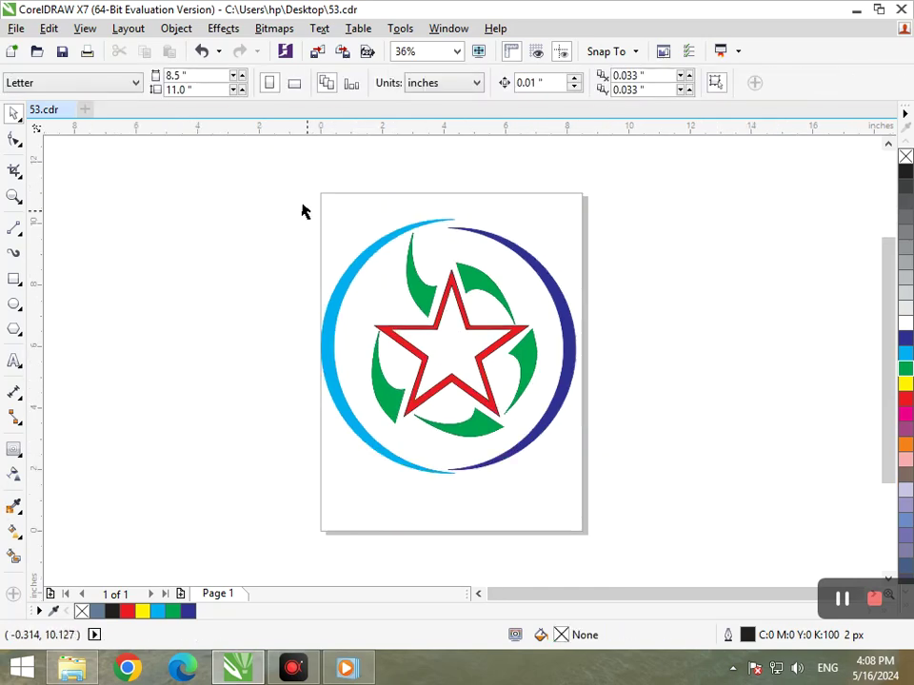
{"action": "scroll", "coordinate": [602, 502], "scroll_direction": "up", "scroll_amount": 1}
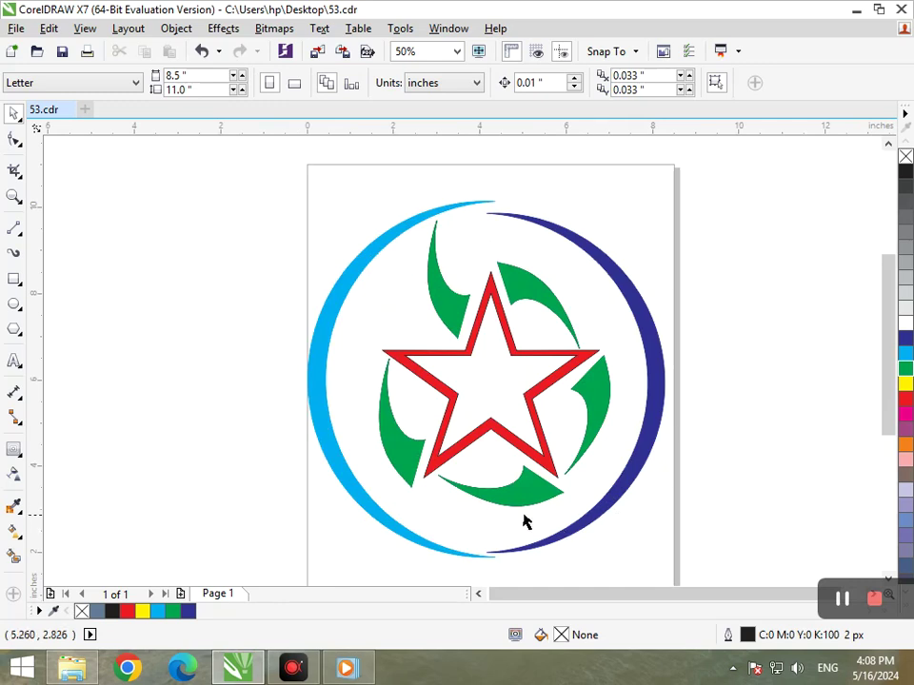
Recolour the left crescent's fill and outline red
{"action": "left_click", "coordinate": [442, 547]}
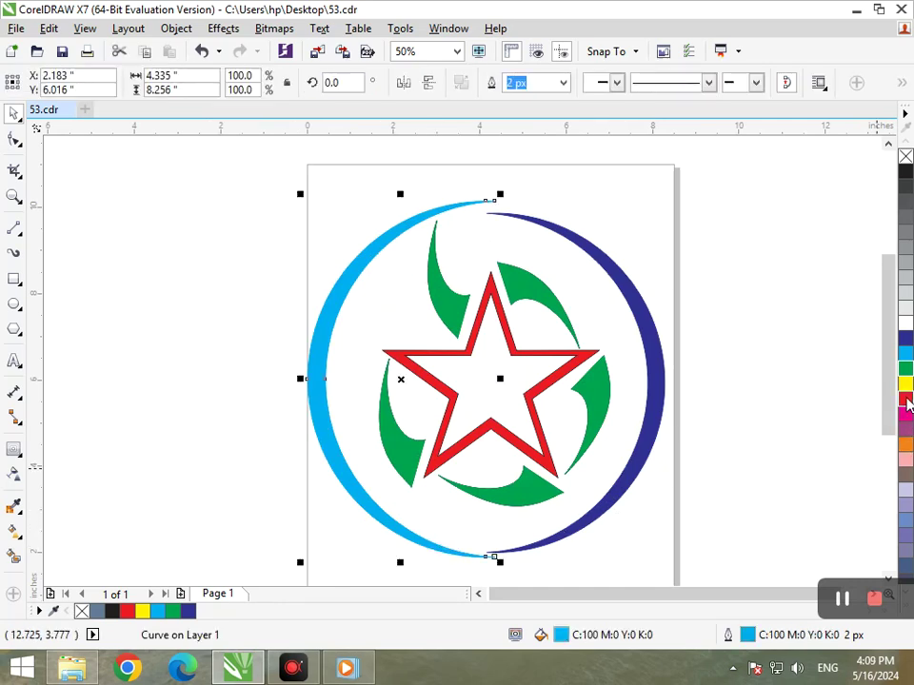
{"action": "left_click", "coordinate": [907, 401]}
{"action": "left_click", "coordinate": [561, 402]}
Try a red fill on the right crescent and settle on green
{"action": "scroll", "coordinate": [352, 285], "scroll_direction": "down", "scroll_amount": 1}
{"action": "left_click_drag", "start_coordinate": [256, 171], "coordinate": [653, 503]}
{"action": "left_click", "coordinate": [600, 482]}
{"action": "left_click", "coordinate": [907, 402]}
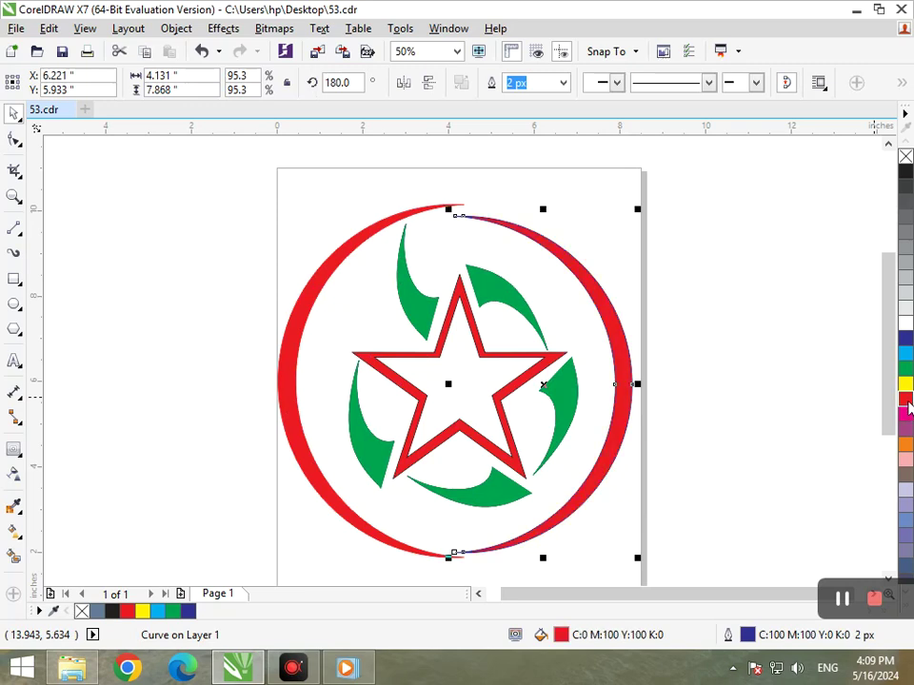
{"action": "key", "text": "Escape"}
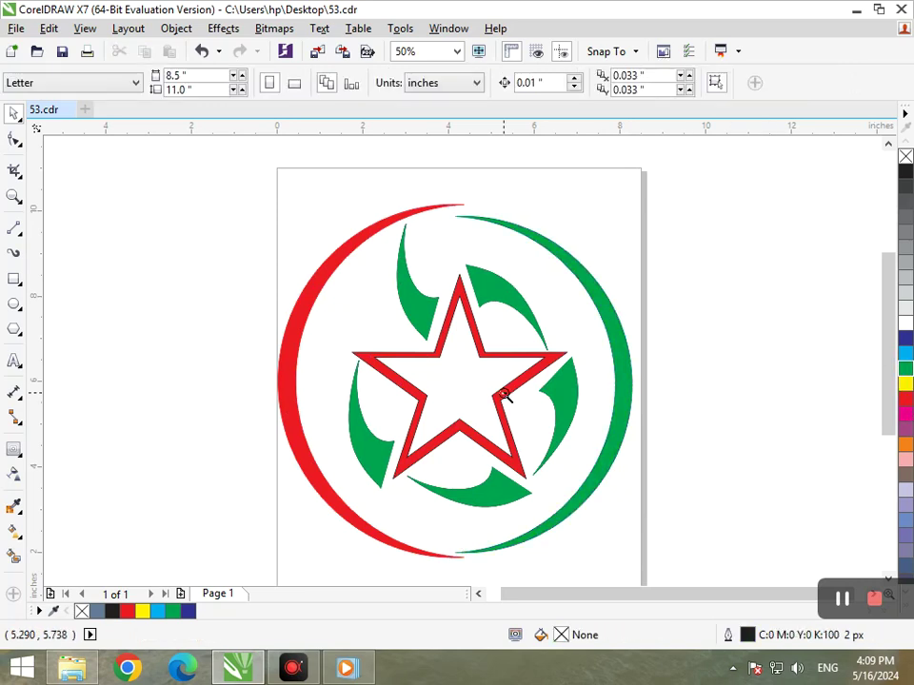
{"action": "scroll", "coordinate": [506, 351], "scroll_direction": "down", "scroll_amount": 3}
{"action": "left_click_drag", "start_coordinate": [335, 262], "coordinate": [718, 504]}
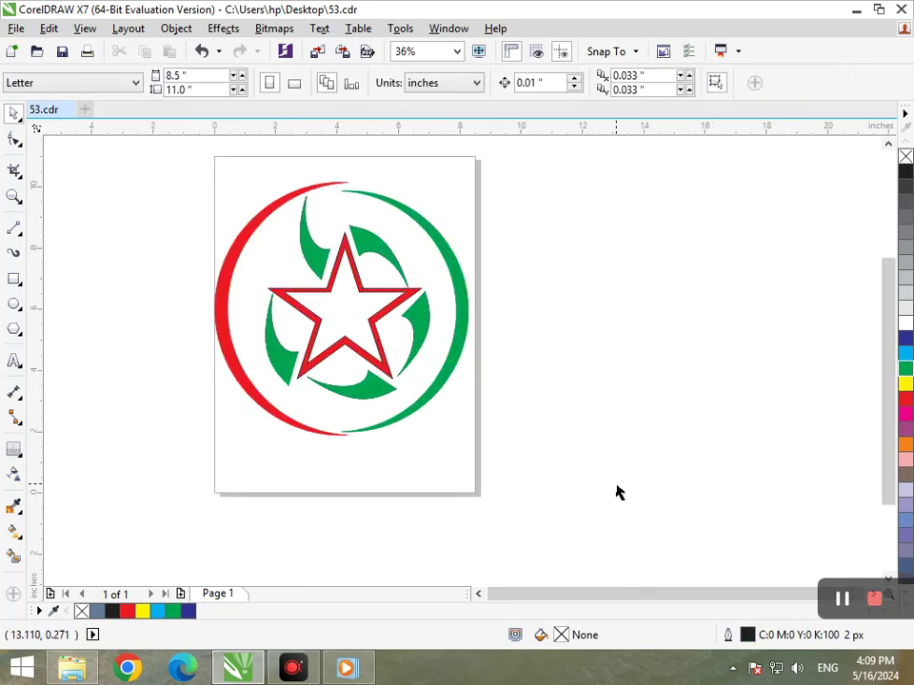
Set both the fill and the outline of the left crescent to black
{"action": "left_click", "coordinate": [291, 430]}
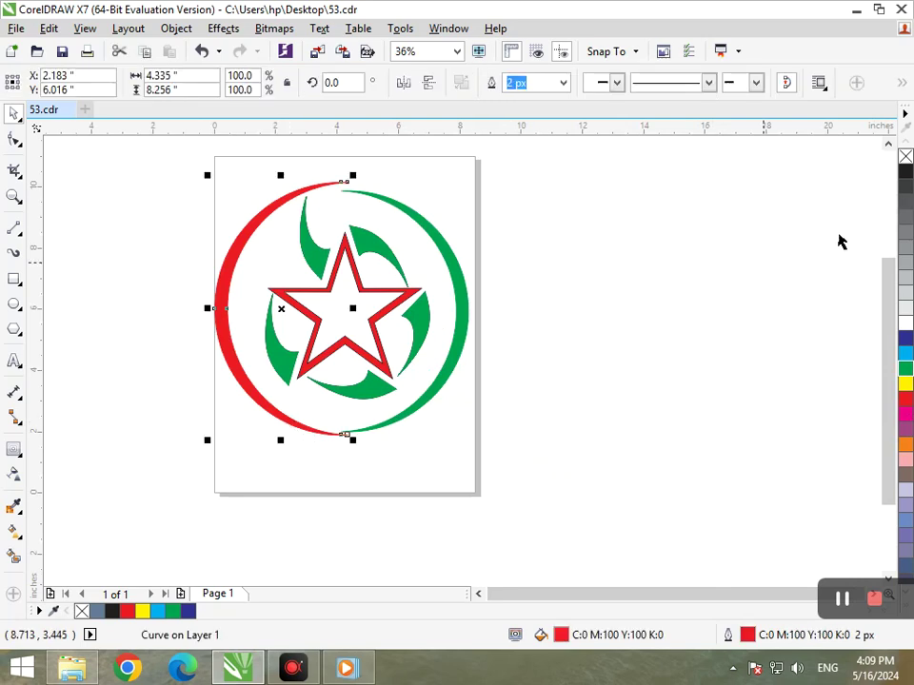
{"action": "left_click", "coordinate": [905, 173]}
{"action": "right_click", "coordinate": [905, 173]}
{"action": "key", "text": "Escape"}
{"action": "key", "text": "F3"}
{"action": "key", "text": "F2"}
{"action": "left_click_drag", "start_coordinate": [351, 260], "coordinate": [562, 442]}
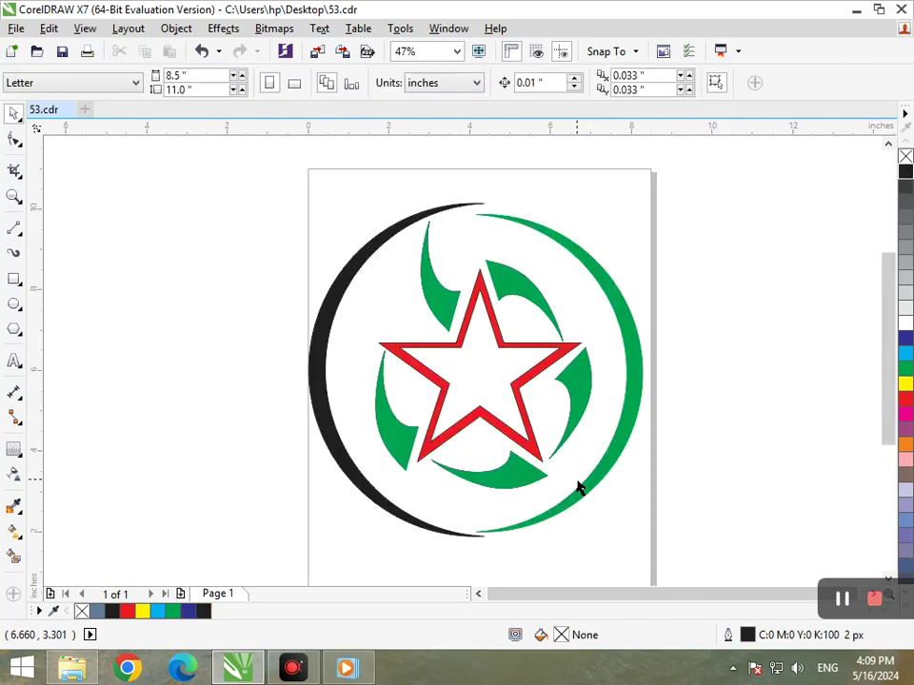
Fill the upper-left and right blades together with dark blue
{"action": "left_click", "coordinate": [572, 426]}
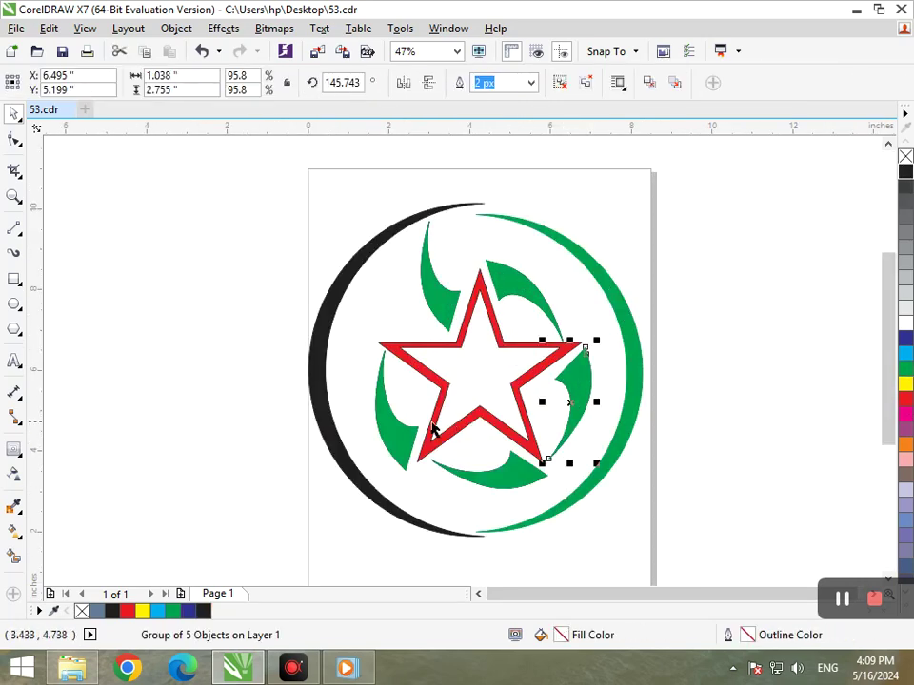
{"action": "left_click", "coordinate": [443, 305], "text": "shift"}
{"action": "left_click", "coordinate": [906, 338]}
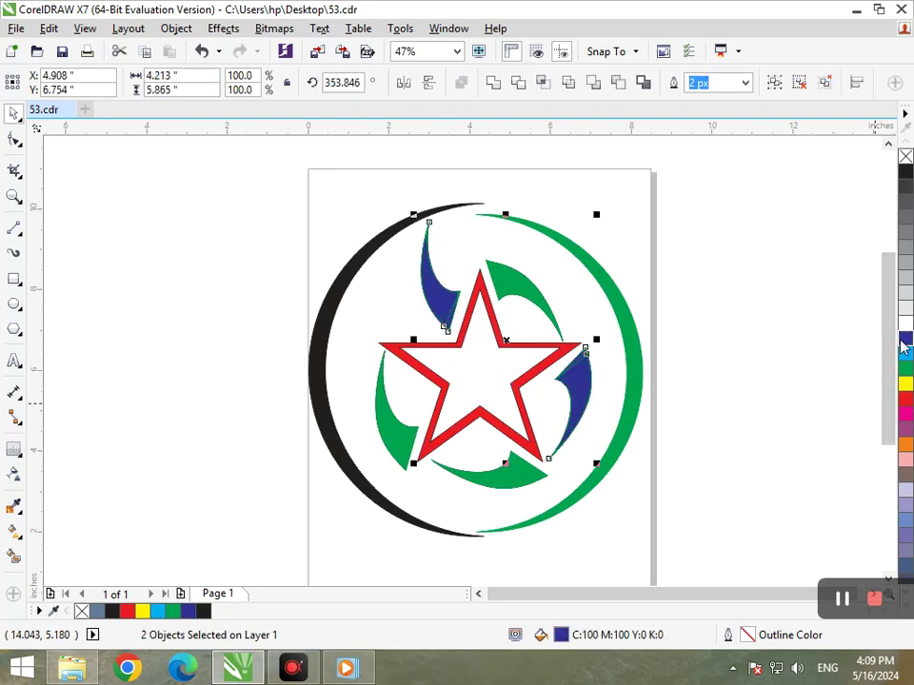
{"action": "key", "text": "Escape"}
Try red and green on the upper-right and lower-left blades and settle on a cyan fill for both
{"action": "left_click", "coordinate": [507, 314]}
{"action": "left_click", "coordinate": [403, 440], "text": "shift"}
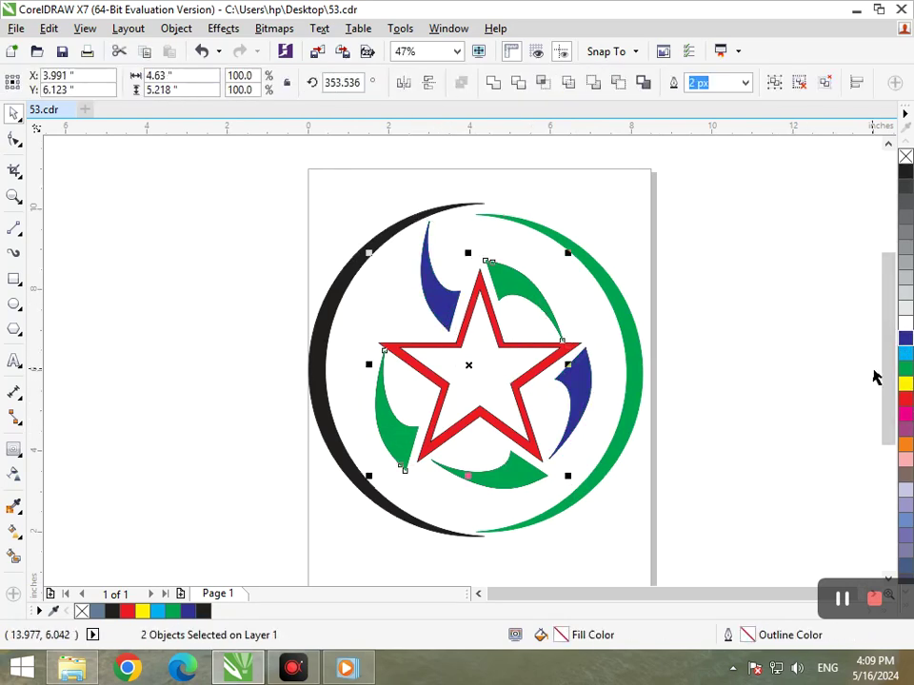
{"action": "left_click", "coordinate": [905, 401]}
{"action": "right_click", "coordinate": [905, 401]}
{"action": "left_click", "coordinate": [906, 371]}
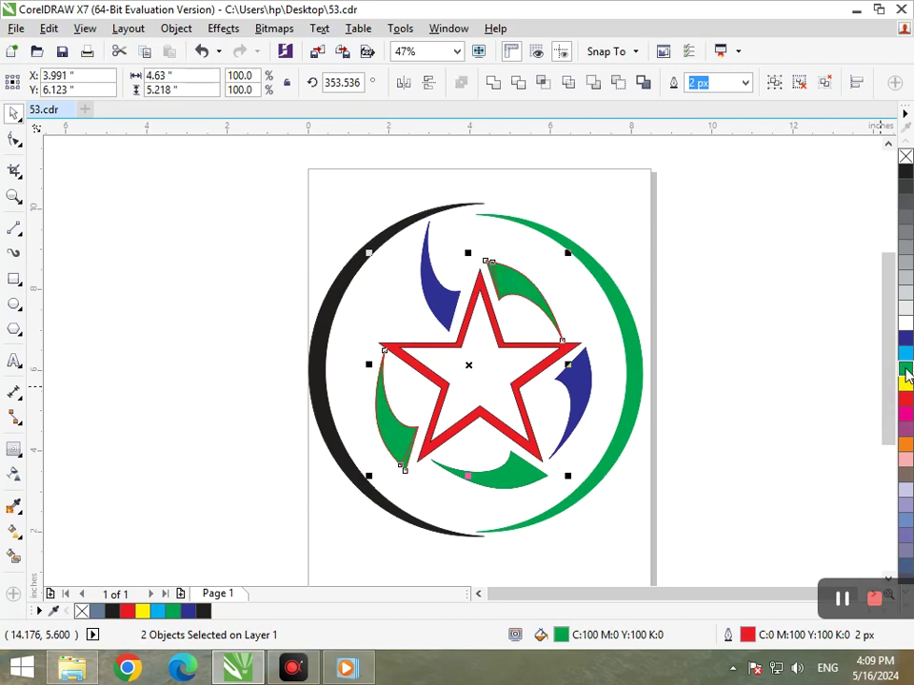
{"action": "left_click", "coordinate": [906, 353]}
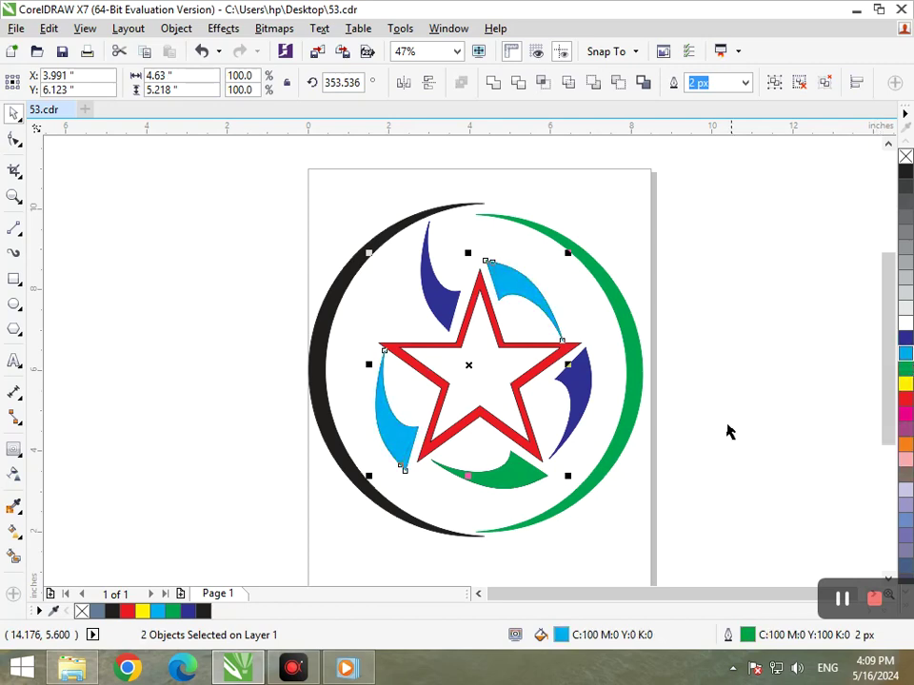
{"action": "left_click", "coordinate": [602, 398]}
{"action": "key", "text": "F3"}
{"action": "key", "text": "F2"}
{"action": "left_click_drag", "start_coordinate": [320, 235], "coordinate": [606, 446]}
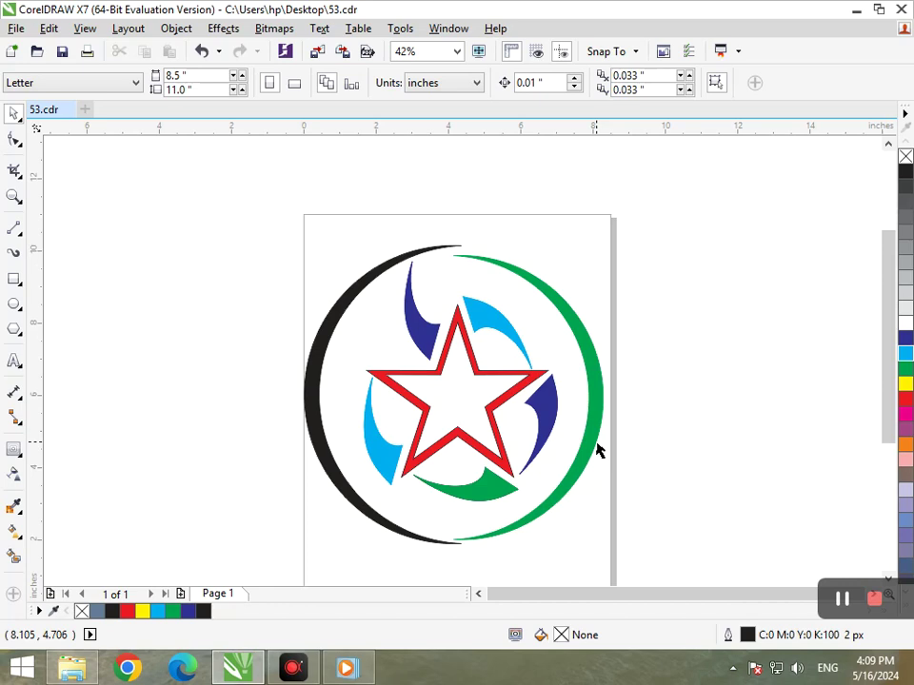
Apply a linear fountain fill to the star outline, running from red at its base to dark red #330B0B at its upper tip
{"action": "left_click_drag", "start_coordinate": [473, 445], "coordinate": [461, 454]}
{"action": "key", "text": "ctrl+z"}
{"action": "left_click", "coordinate": [21, 537]}
{"action": "left_click", "coordinate": [82, 530]}
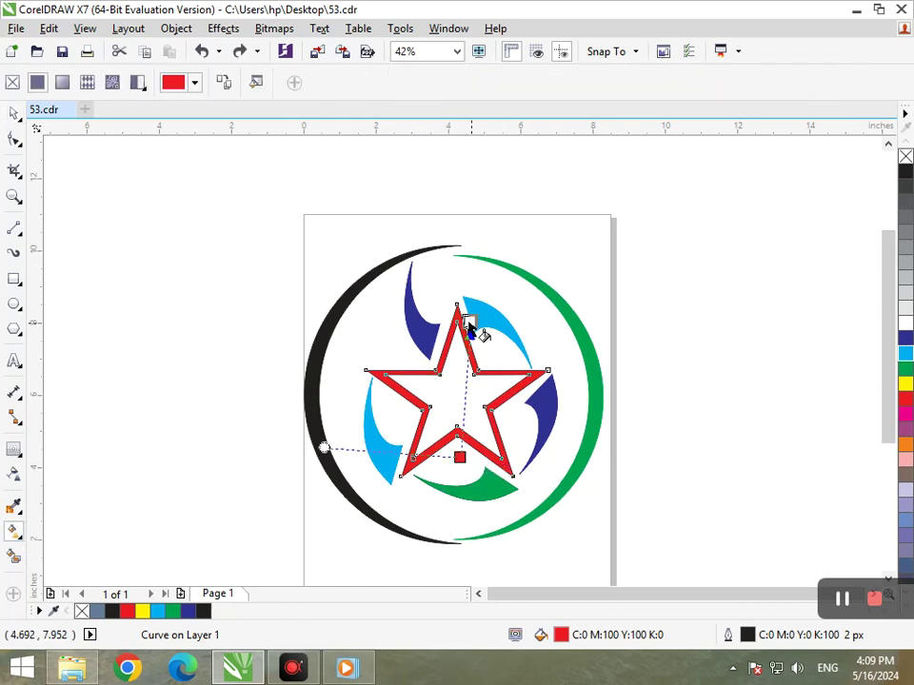
{"action": "left_click_drag", "start_coordinate": [464, 381], "coordinate": [466, 310]}
{"action": "left_click", "coordinate": [489, 300]}
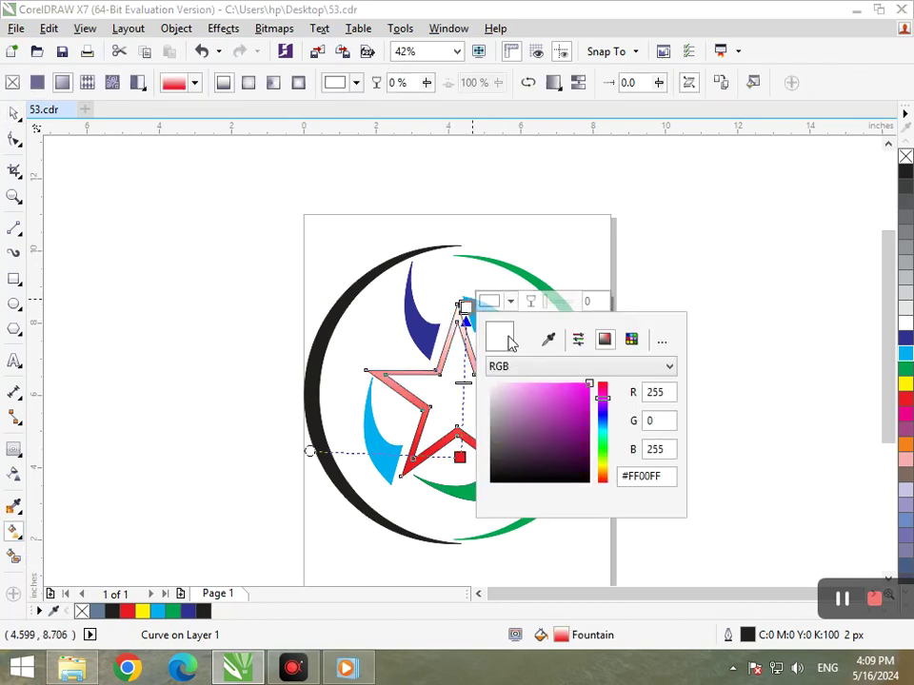
{"action": "left_click_drag", "start_coordinate": [534, 386], "coordinate": [569, 463]}
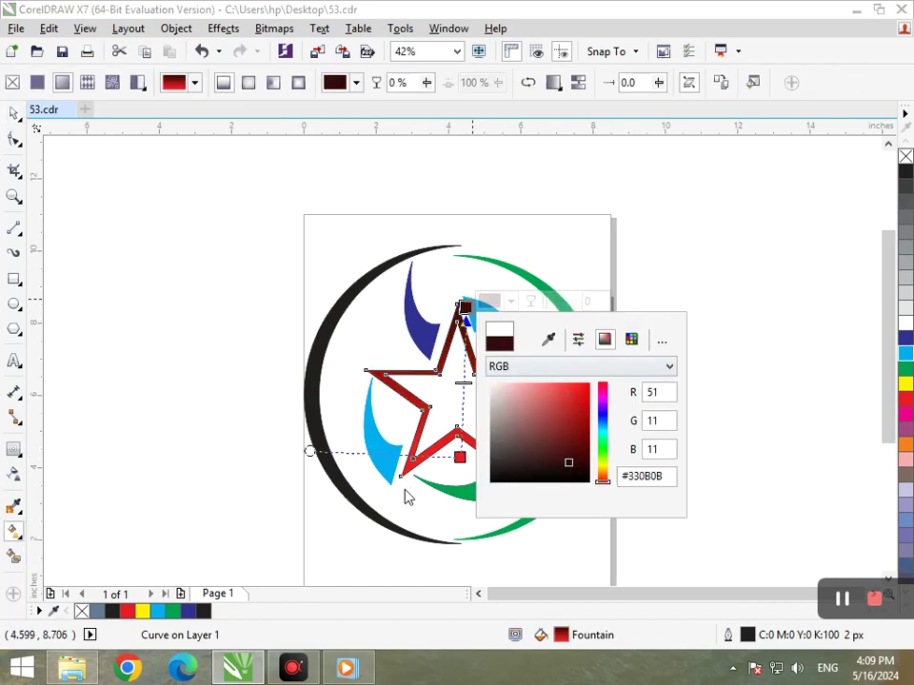
Recolour the red base of the star outline's fountain fill to olive green, C58 M35 Y100 K16
{"action": "left_click", "coordinate": [463, 474]}
{"action": "left_click", "coordinate": [461, 458]}
{"action": "left_click", "coordinate": [501, 453]}
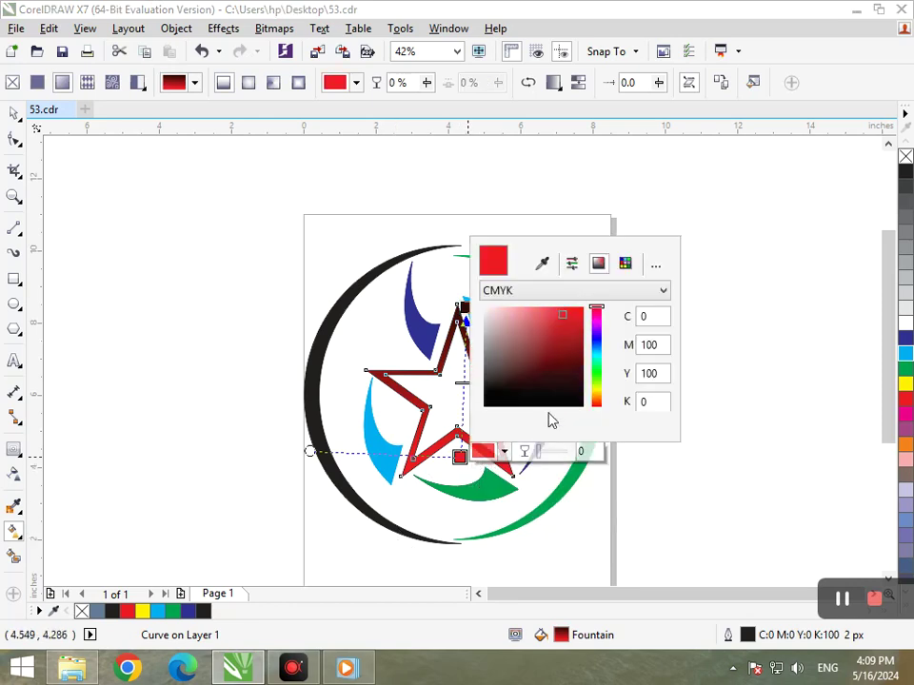
{"action": "left_click", "coordinate": [599, 389]}
{"action": "mouse_move", "coordinate": [555, 373]}
{"action": "left_mouse_down"}
{"action": "mouse_move", "coordinate": [569, 360]}
{"action": "mouse_move", "coordinate": [579, 322]}
{"action": "mouse_move", "coordinate": [581, 383]}
{"action": "left_mouse_up"}
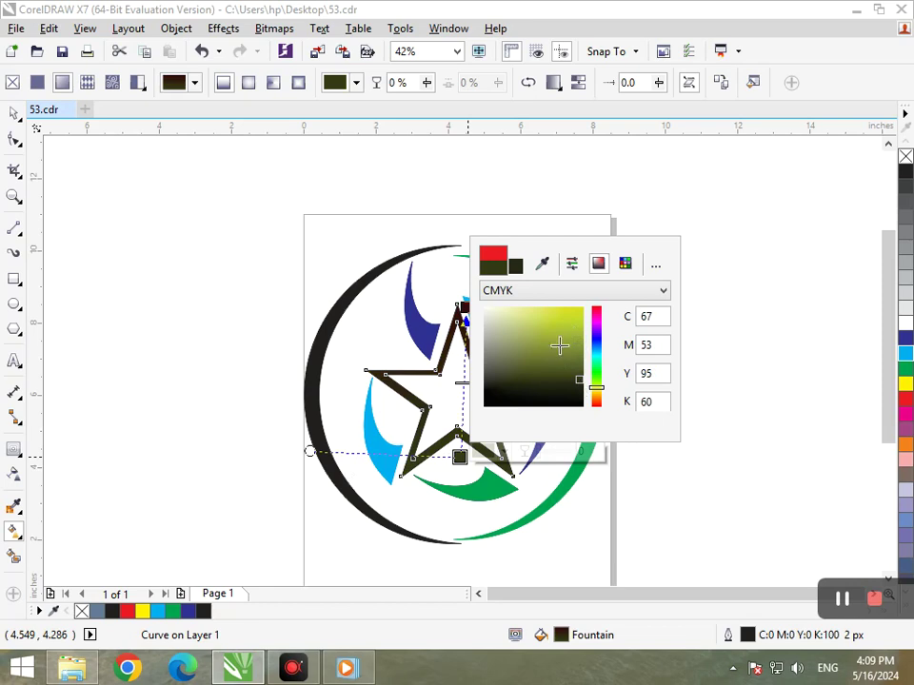
{"action": "left_click", "coordinate": [562, 348]}
{"action": "left_click", "coordinate": [569, 371]}
{"action": "left_click", "coordinate": [563, 357]}
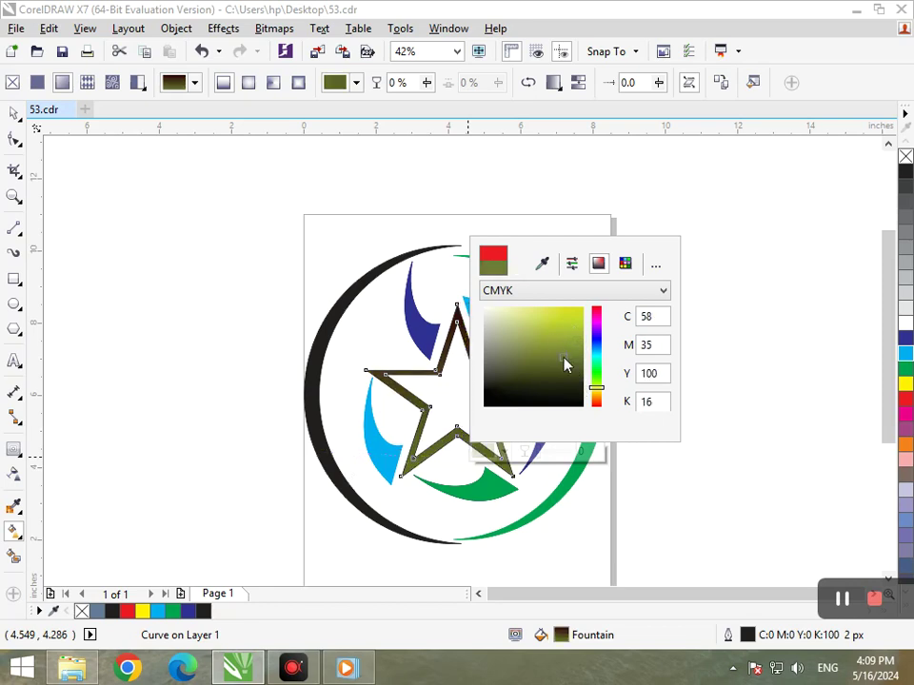
{"action": "left_click", "coordinate": [14, 113]}
{"action": "left_click", "coordinate": [159, 280]}
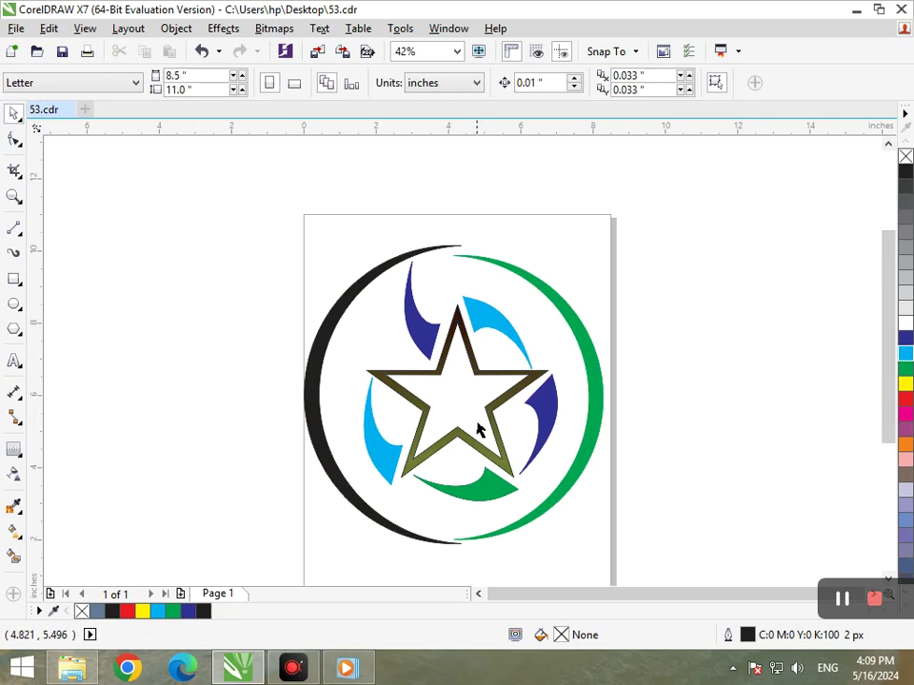
Place a smaller concentric copy of the star outline inside the star, scaled to 38.4 %
{"action": "left_click_drag", "start_coordinate": [467, 444], "coordinate": [400, 426]}
{"action": "key", "text": "ctrl+z"}
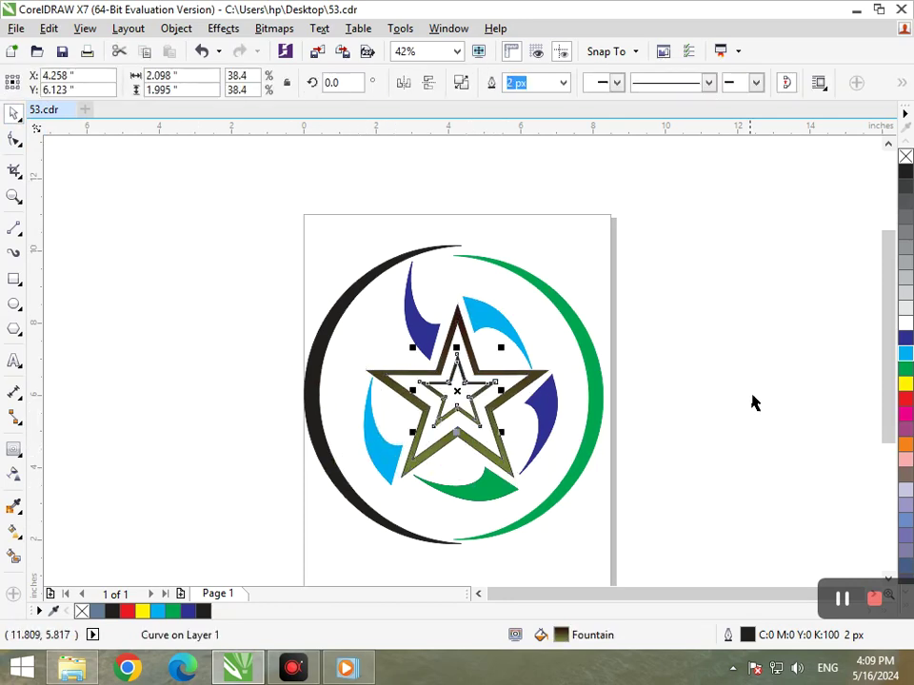
{"action": "left_click", "coordinate": [562, 426]}
{"action": "left_click_drag", "start_coordinate": [485, 418], "coordinate": [488, 421]}
Fill the small inner star outline with yellow
{"action": "key", "text": "F3"}
{"action": "scroll", "coordinate": [516, 366], "scroll_direction": "up", "scroll_amount": 2}
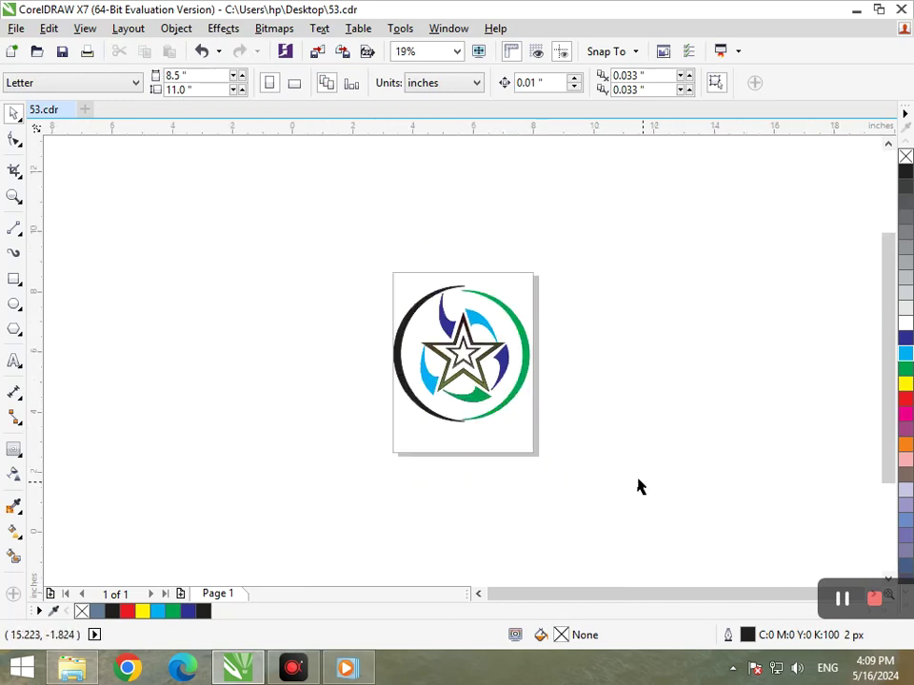
{"action": "left_click", "coordinate": [411, 367]}
{"action": "right_click", "coordinate": [905, 384]}
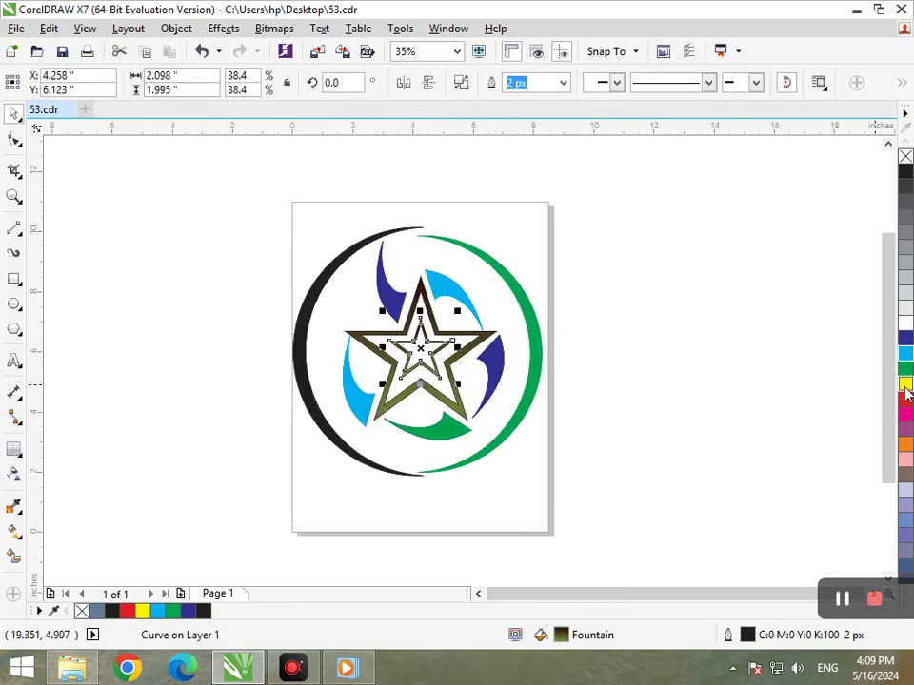
{"action": "left_click", "coordinate": [820, 416]}
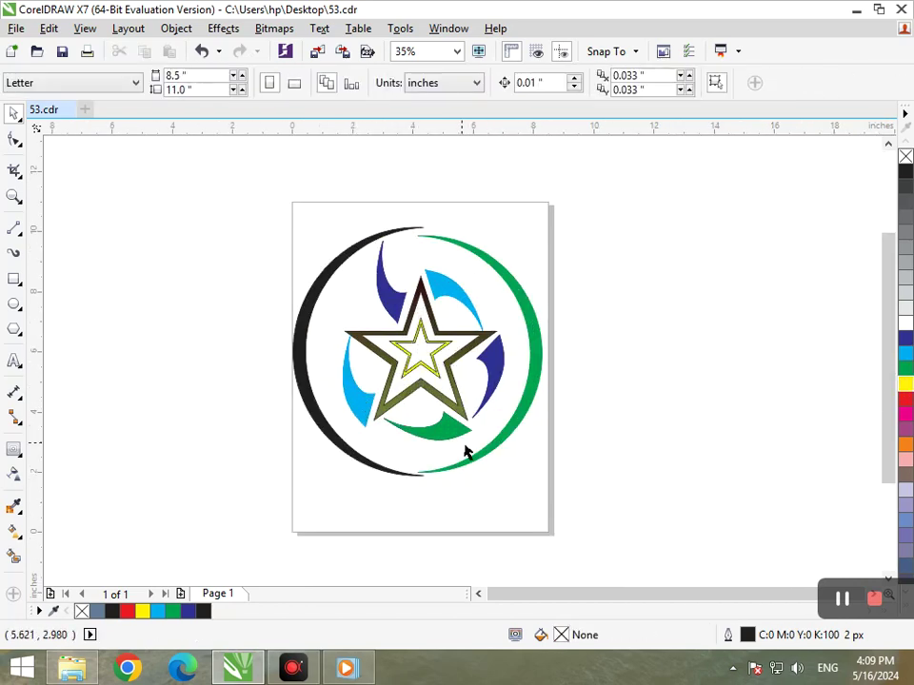
Place the whole emblem in the empty area to the upper left of the page and ungroup it
{"action": "scroll", "coordinate": [420, 360], "scroll_direction": "down", "scroll_amount": 4}
{"action": "left_click_drag", "start_coordinate": [362, 261], "coordinate": [578, 462]}
{"action": "scroll", "coordinate": [579, 467], "scroll_direction": "up", "scroll_amount": 2}
{"action": "left_click", "coordinate": [514, 424]}
{"action": "left_click_drag", "start_coordinate": [506, 419], "coordinate": [241, 402]}
{"action": "scroll", "coordinate": [302, 327], "scroll_direction": "down", "scroll_amount": 2}
{"action": "left_click_drag", "start_coordinate": [322, 366], "coordinate": [208, 328]}
{"action": "key", "text": "Escape"}
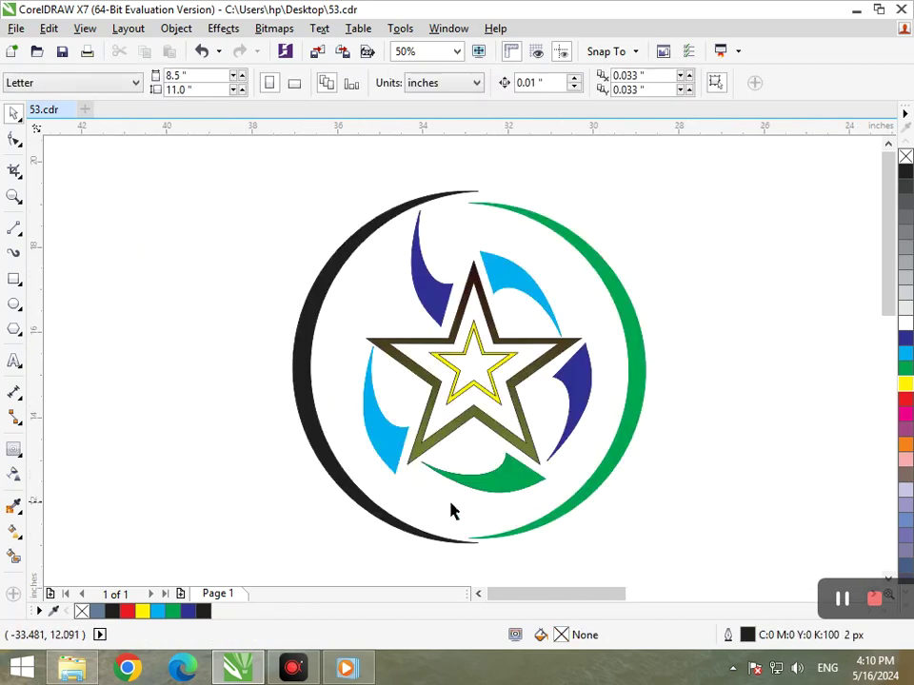
{"action": "left_click", "coordinate": [509, 543]}
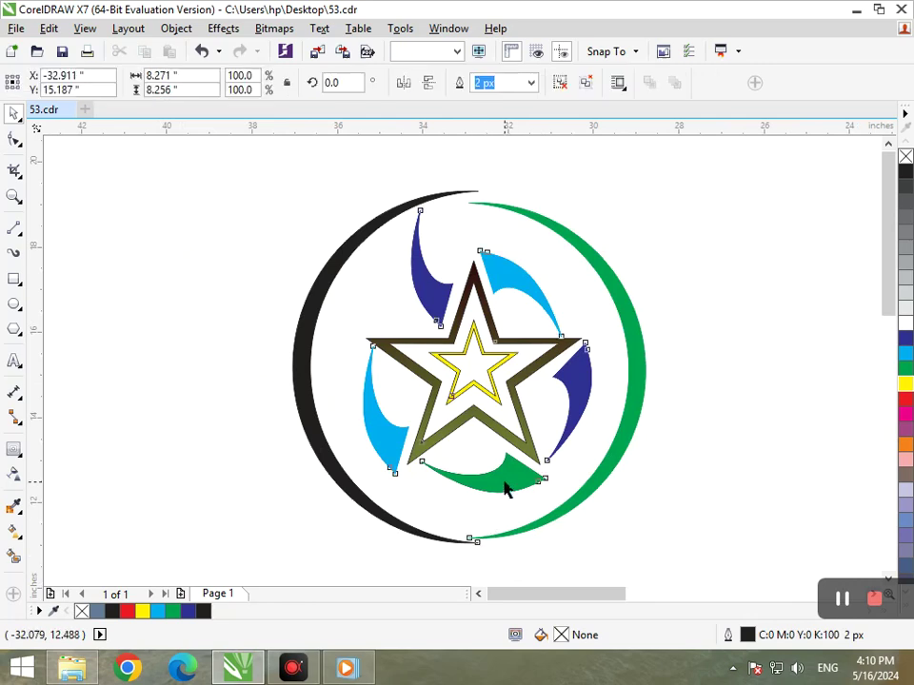
{"action": "left_click", "coordinate": [841, 320]}
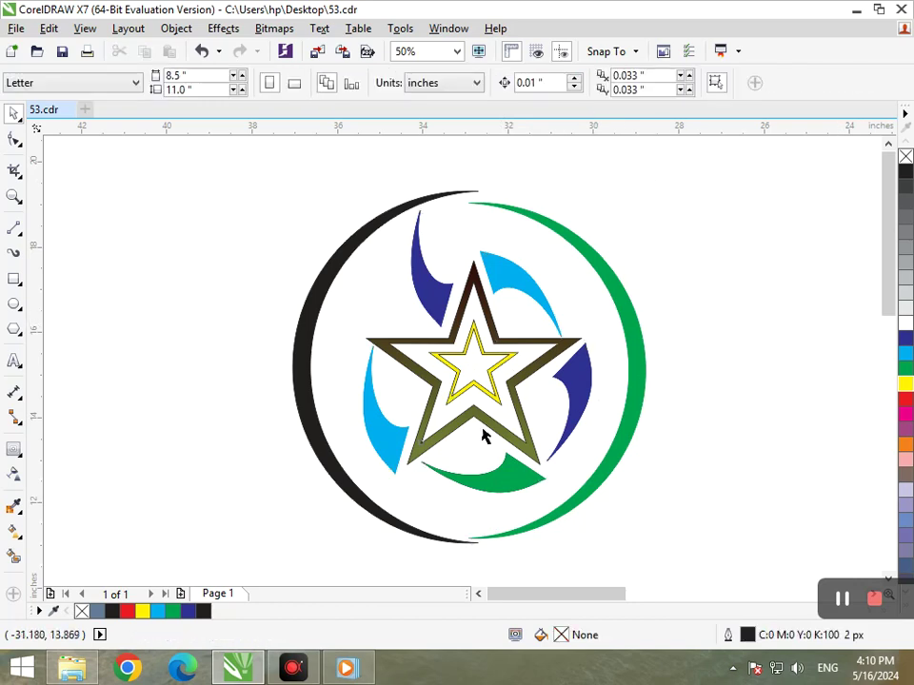
Replace the lower-left cyan blade with a copy rotated to about 358.3°, deleting the original blade's pieces
{"action": "left_click", "coordinate": [377, 445], "text": "ctrl"}
{"action": "left_click_drag", "start_coordinate": [357, 474], "coordinate": [345, 537]}
{"action": "left_click", "coordinate": [387, 472]}
{"action": "key", "text": "Delete"}
{"action": "left_click_drag", "start_coordinate": [393, 470], "coordinate": [369, 506]}
{"action": "left_click", "coordinate": [407, 435]}
{"action": "left_click_drag", "start_coordinate": [401, 423], "coordinate": [329, 424]}
{"action": "key", "text": "Delete"}
{"action": "left_click", "coordinate": [380, 447]}
{"action": "left_click", "coordinate": [386, 455]}
{"action": "left_click_drag", "start_coordinate": [356, 471], "coordinate": [285, 491]}
{"action": "left_click", "coordinate": [271, 507]}
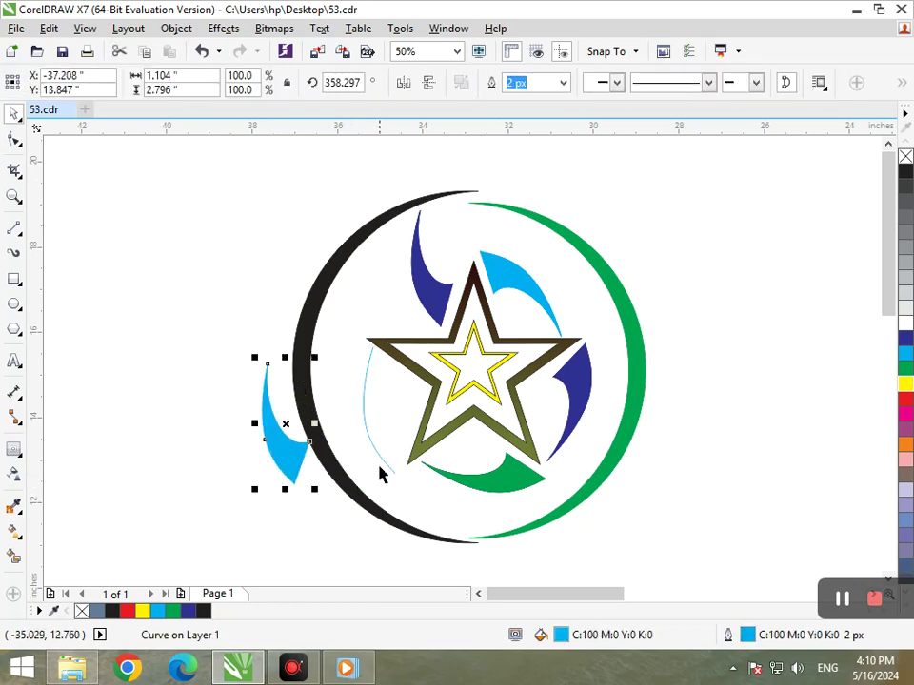
{"action": "key", "text": "ctrl+z"}
Delete the thin leftover cyan curve beside the lower-left blade
{"action": "left_click", "coordinate": [185, 491]}
{"action": "key", "text": "F2"}
{"action": "left_click_drag", "start_coordinate": [369, 437], "coordinate": [413, 491]}
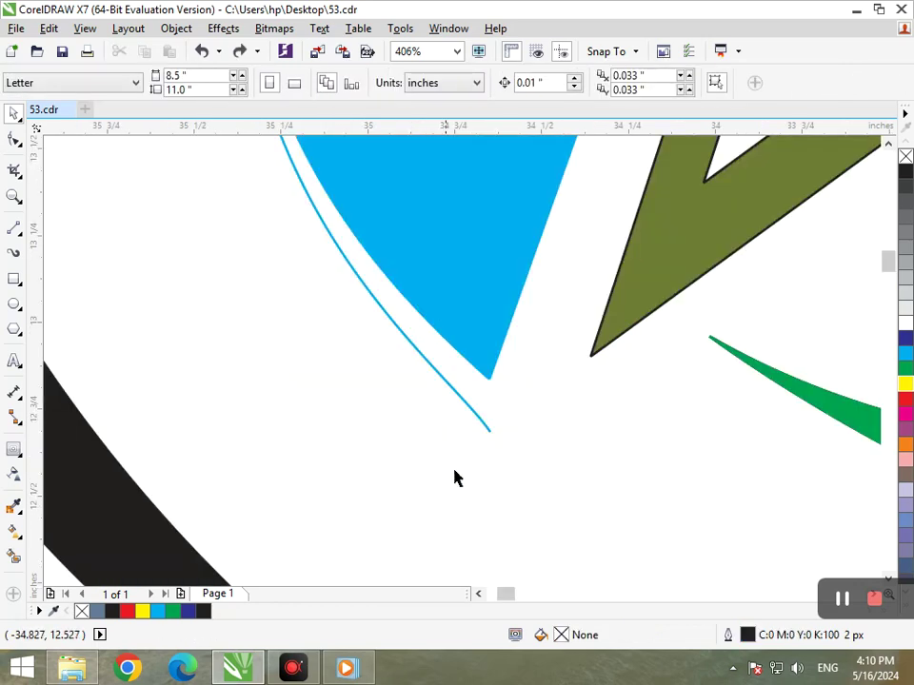
{"action": "left_click_drag", "start_coordinate": [484, 430], "coordinate": [285, 461]}
{"action": "key", "text": "Delete"}
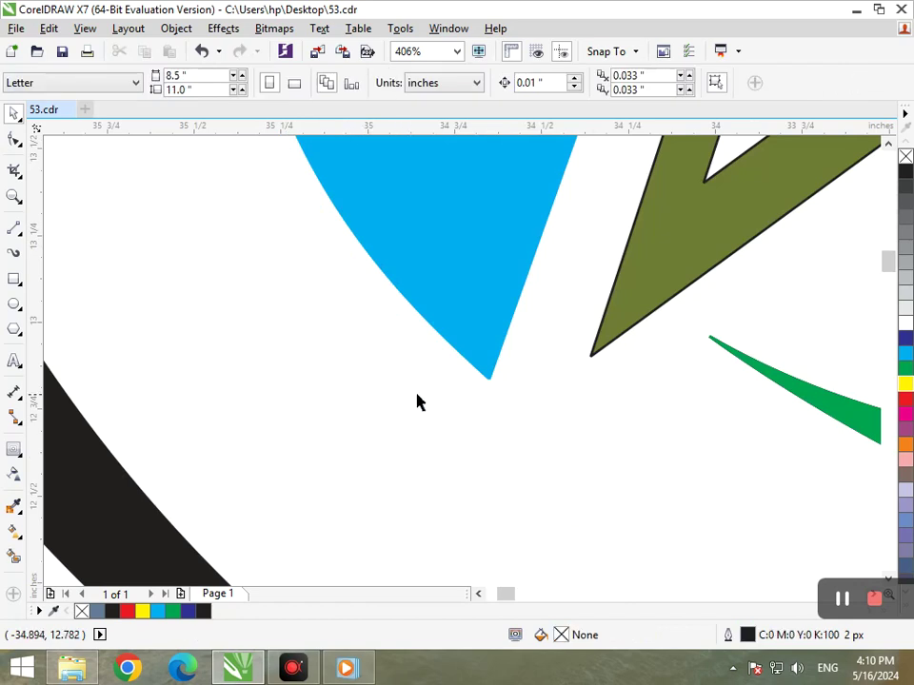
{"action": "key", "text": "F3"}
Scale the lower-left cyan blade to 85.3 %, rotate it to about 0.45° and fit it against the star's lower-left arm
{"action": "left_click", "coordinate": [391, 467]}
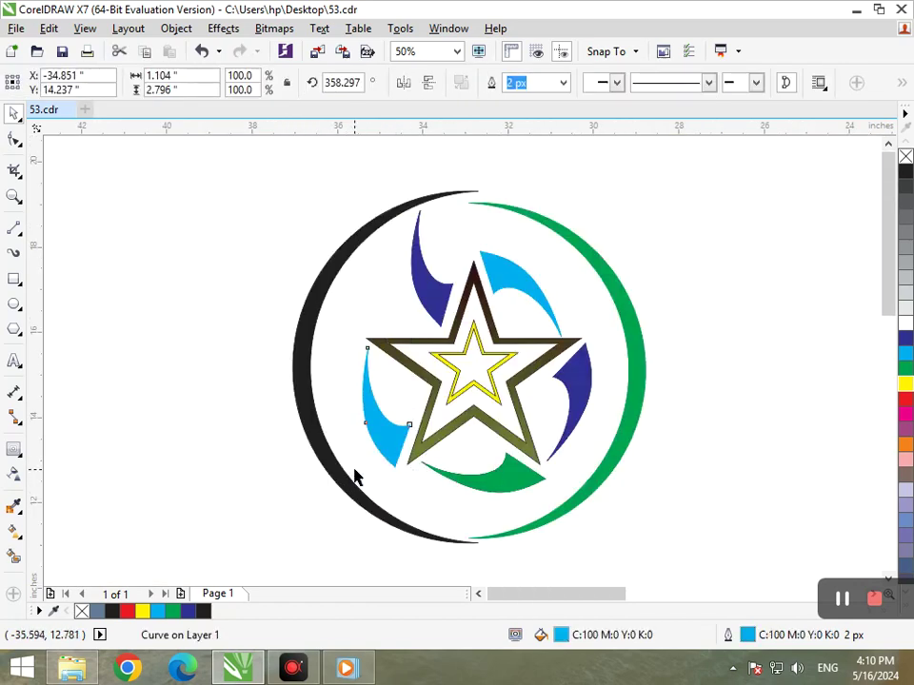
{"action": "left_click_drag", "start_coordinate": [353, 469], "coordinate": [396, 447]}
{"action": "left_click", "coordinate": [216, 536]}
{"action": "key", "text": "F2"}
{"action": "left_click_drag", "start_coordinate": [353, 395], "coordinate": [539, 534]}
{"action": "left_click", "coordinate": [315, 333]}
{"action": "left_click_drag", "start_coordinate": [224, 370], "coordinate": [228, 389]}
{"action": "key", "text": "F3"}
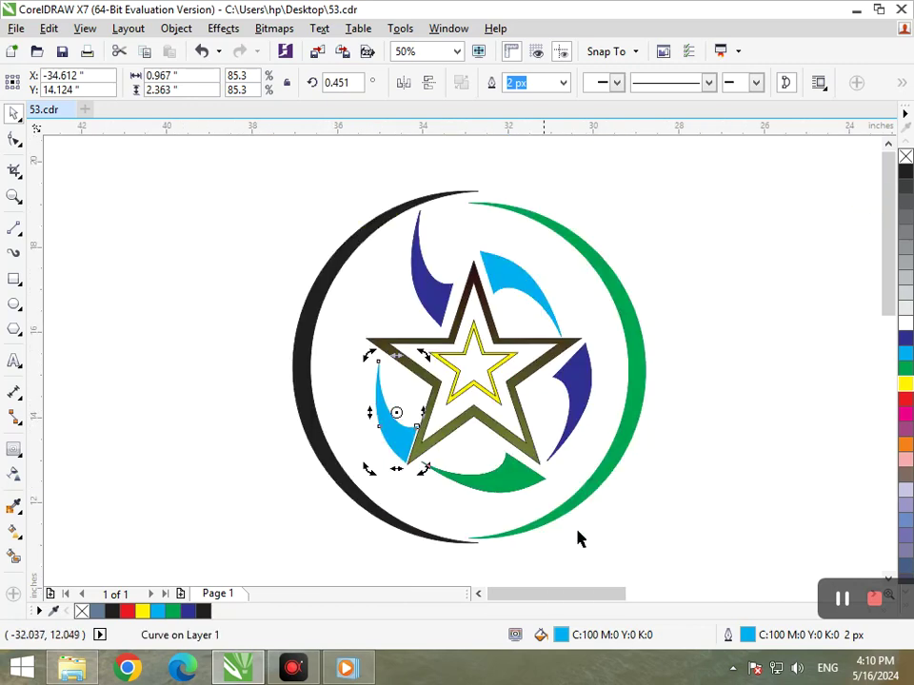
Shift the lower-left cyan blade slightly away from the star's arm to leave a narrow gap
{"action": "key", "text": "F2"}
{"action": "left_click_drag", "start_coordinate": [327, 353], "coordinate": [441, 466]}
{"action": "left_click", "coordinate": [433, 466]}
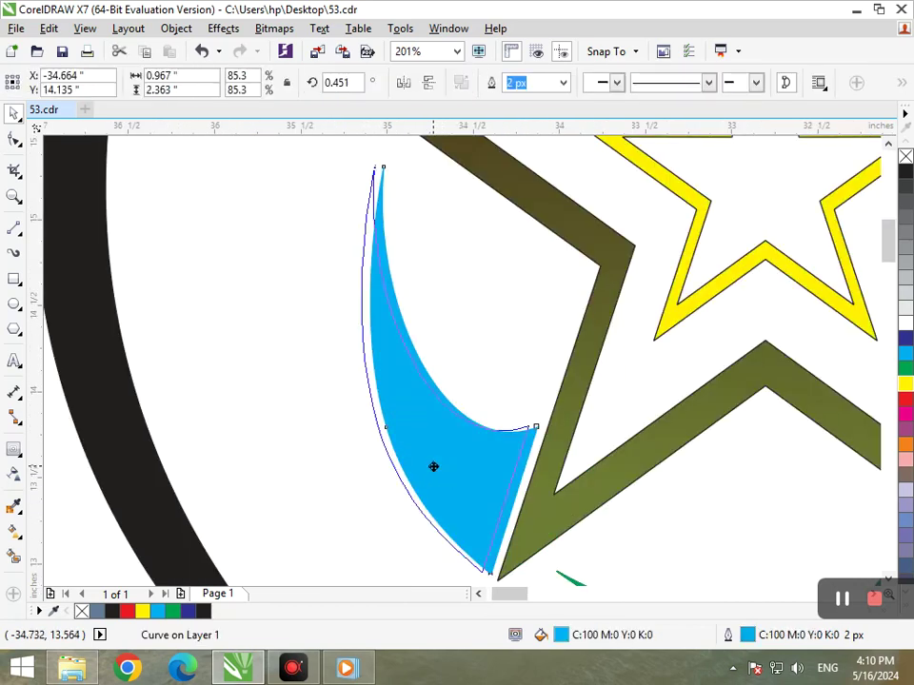
{"action": "key", "text": "F3"}
{"action": "key", "text": "Escape"}
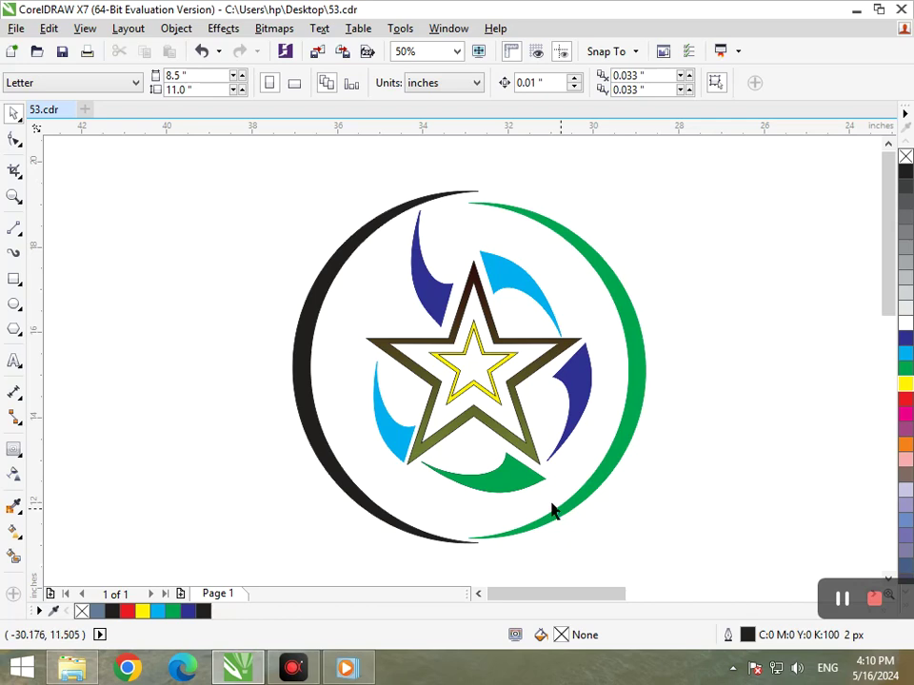
Make a reduced copy of the bottom green blade at 79.4 % scale
{"action": "left_click", "coordinate": [502, 484]}
{"action": "left_click_drag", "start_coordinate": [418, 496], "coordinate": [431, 494]}
{"action": "left_click", "coordinate": [599, 506]}
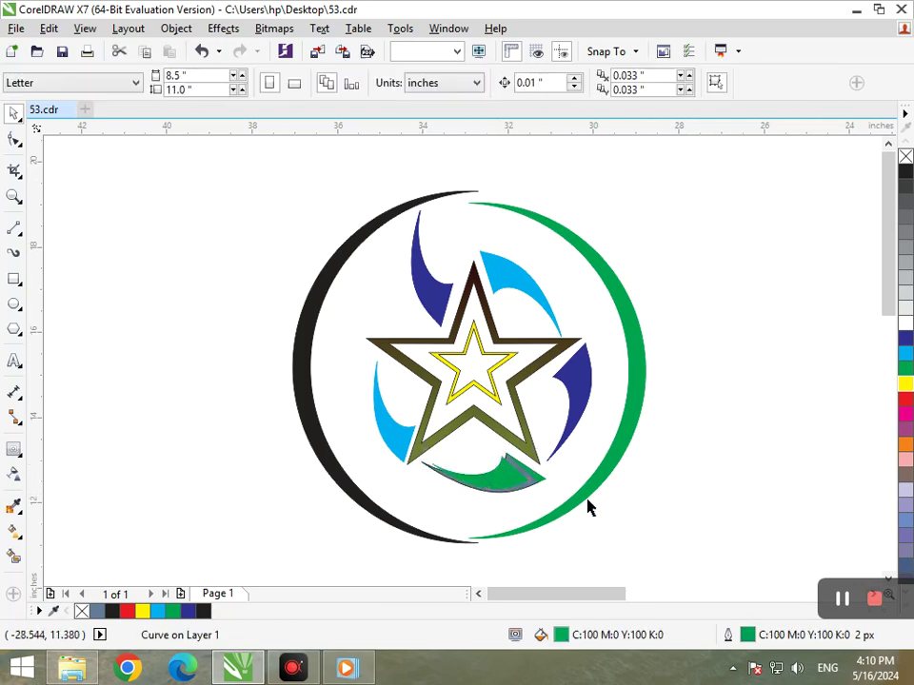
Delete the leftover pieces of the original bottom blade around the reduced green copy
{"action": "left_click", "coordinate": [541, 478]}
{"action": "key", "text": "Delete"}
{"action": "left_click", "coordinate": [532, 480]}
{"action": "key", "text": "Delete"}
{"action": "left_click", "coordinate": [539, 478]}
{"action": "key", "text": "Delete"}
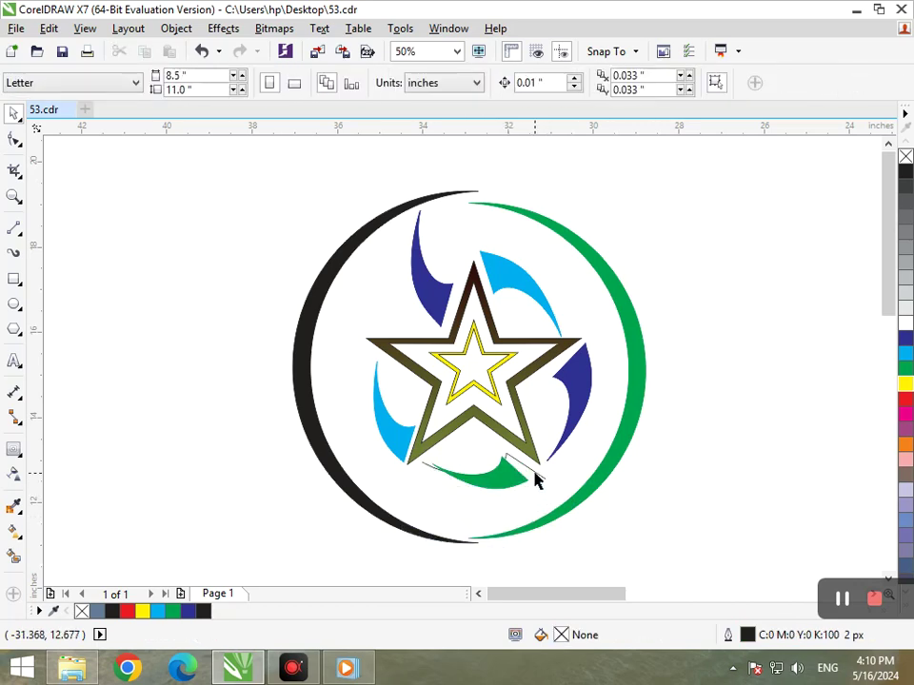
{"action": "left_click", "coordinate": [535, 474]}
{"action": "key", "text": "Delete"}
Move the green blade up beneath the star's lower arms and rotate it to about 68.2°
{"action": "mouse_move", "coordinate": [508, 485]}
{"action": "left_mouse_down"}
{"action": "mouse_move", "coordinate": [514, 472]}
{"action": "mouse_move", "coordinate": [507, 481]}
{"action": "left_mouse_up"}
{"action": "left_click", "coordinate": [508, 481]}
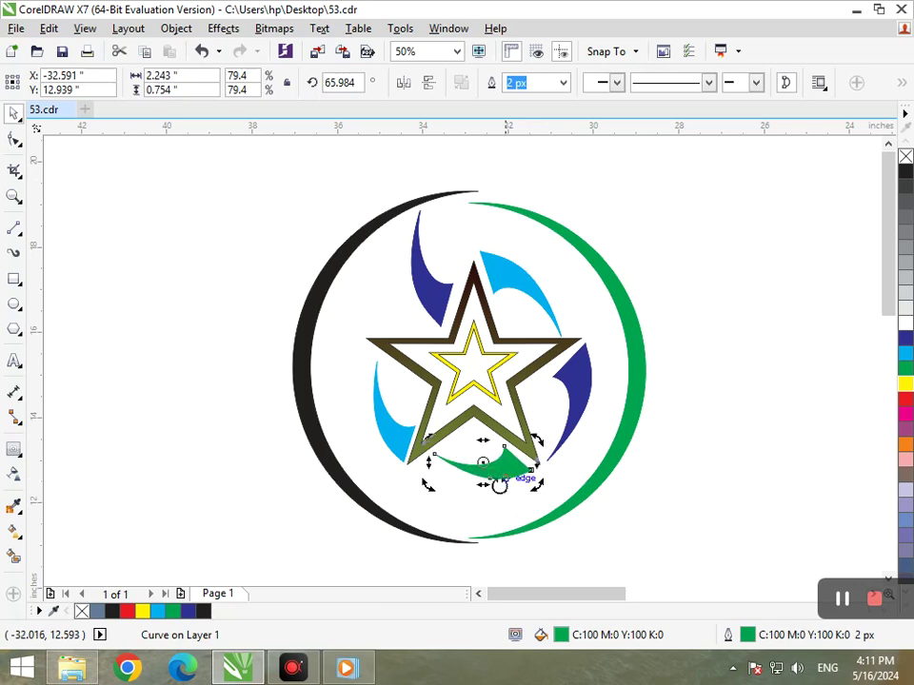
{"action": "left_click_drag", "start_coordinate": [440, 493], "coordinate": [423, 551]}
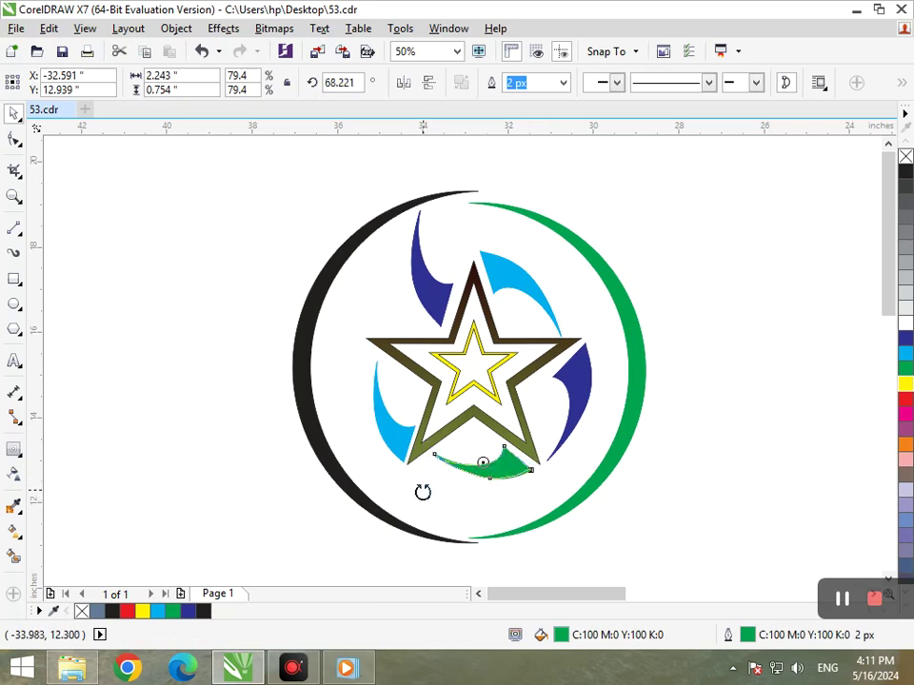
{"action": "left_click", "coordinate": [684, 534]}
Replace the right dark blue blade with a reduced copy, deleting the original blade's pieces
{"action": "left_click", "coordinate": [585, 385]}
{"action": "mouse_move", "coordinate": [540, 466]}
{"action": "left_mouse_down"}
{"action": "mouse_move", "coordinate": [557, 475]}
{"action": "mouse_move", "coordinate": [547, 481]}
{"action": "left_mouse_up"}
{"action": "right_click", "coordinate": [546, 480]}
{"action": "left_click", "coordinate": [683, 461]}
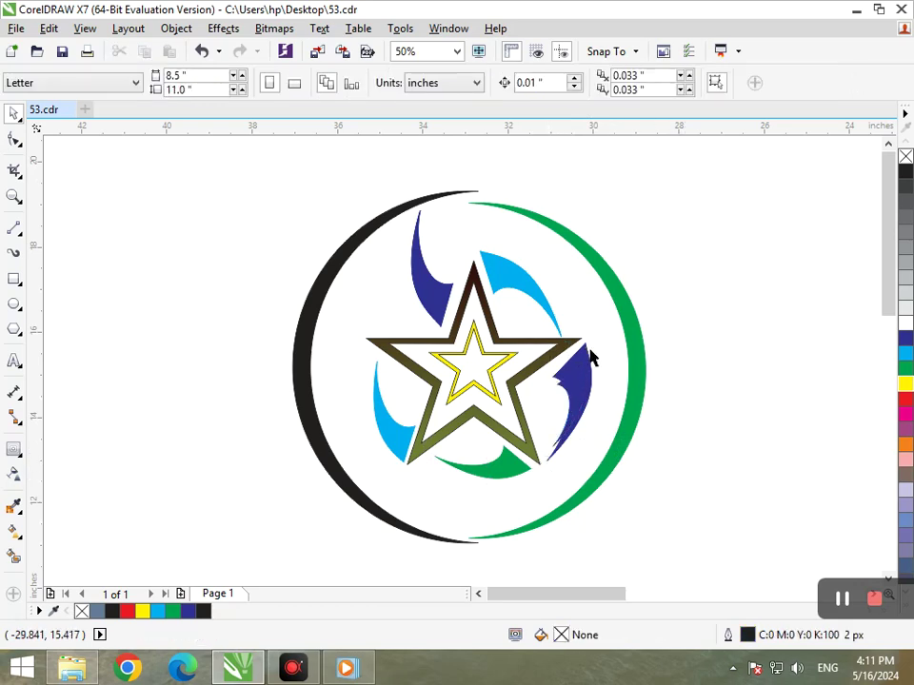
{"action": "left_click_drag", "start_coordinate": [572, 365], "coordinate": [504, 364]}
{"action": "key", "text": "Delete"}
{"action": "left_click_drag", "start_coordinate": [576, 355], "coordinate": [504, 399]}
{"action": "key", "text": "Delete"}
{"action": "key", "text": "Delete"}
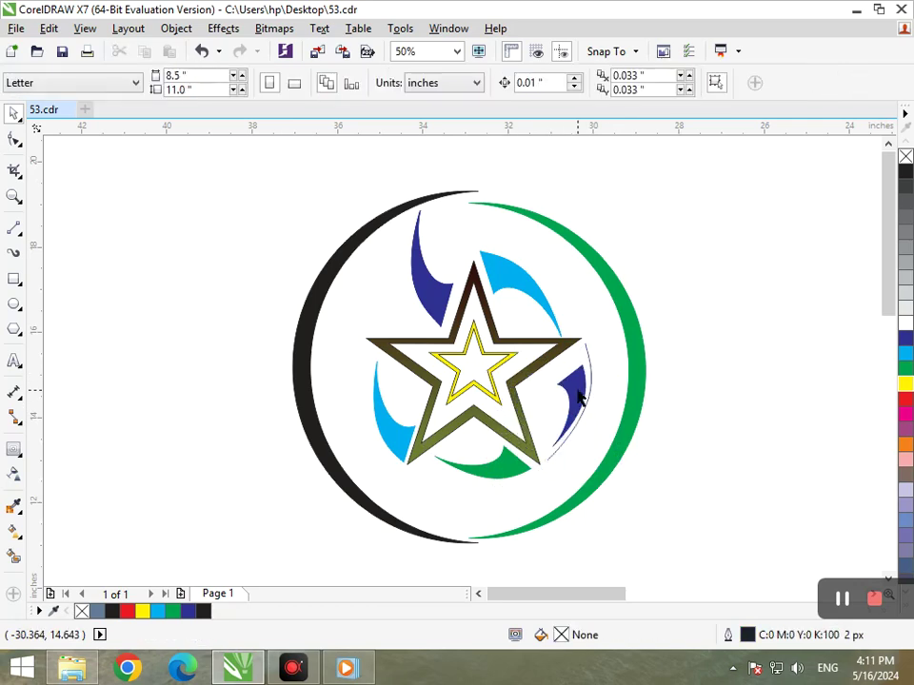
Enlarge the right dark blue blade to 102.5 %
{"action": "left_click", "coordinate": [579, 398]}
{"action": "left_click_drag", "start_coordinate": [557, 457], "coordinate": [540, 486]}
{"action": "key", "text": "Escape"}
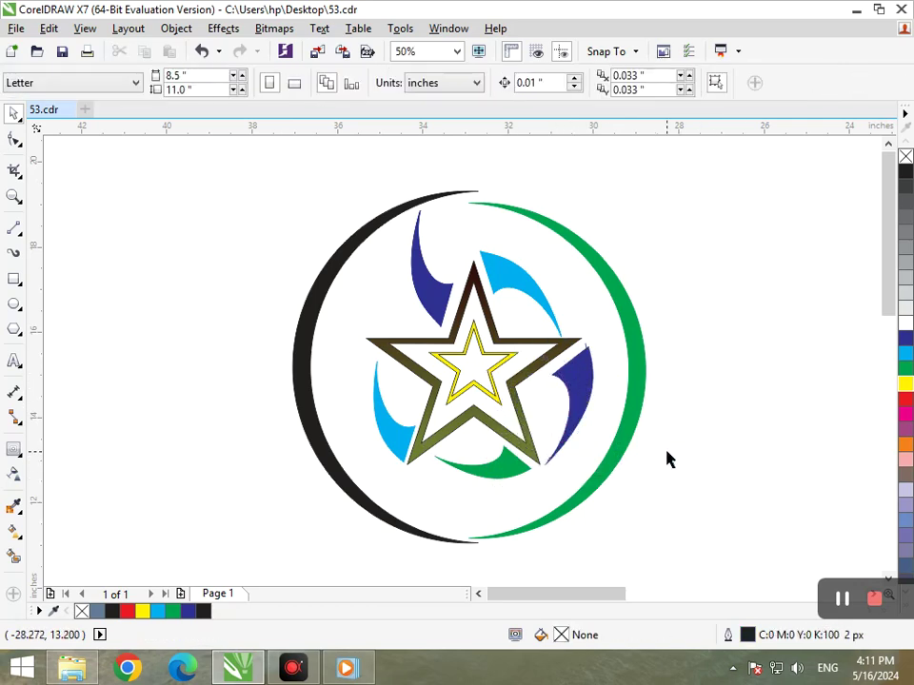
Nudge the right dark blue blade into place between the star's right and lower-right points
{"action": "left_click", "coordinate": [579, 419]}
{"action": "mouse_move", "coordinate": [577, 418]}
{"action": "left_mouse_down"}
{"action": "mouse_move", "coordinate": [587, 412]}
{"action": "mouse_move", "coordinate": [577, 410]}
{"action": "left_mouse_up"}
{"action": "key", "text": "Down"}
{"action": "key", "text": "Down"}
{"action": "key", "text": "Down"}
{"action": "key", "text": "Down"}
{"action": "key", "text": "Down"}
{"action": "key", "text": "Down"}
{"action": "key", "text": "Down"}
{"action": "key", "text": "Down"}
{"action": "key", "text": "Down"}
{"action": "key", "text": "Down"}
{"action": "key", "text": "Right"}
{"action": "key", "text": "Right"}
{"action": "key", "text": "Right"}
{"action": "key", "text": "Right"}
{"action": "key", "text": "Right"}
{"action": "key", "text": "Right"}
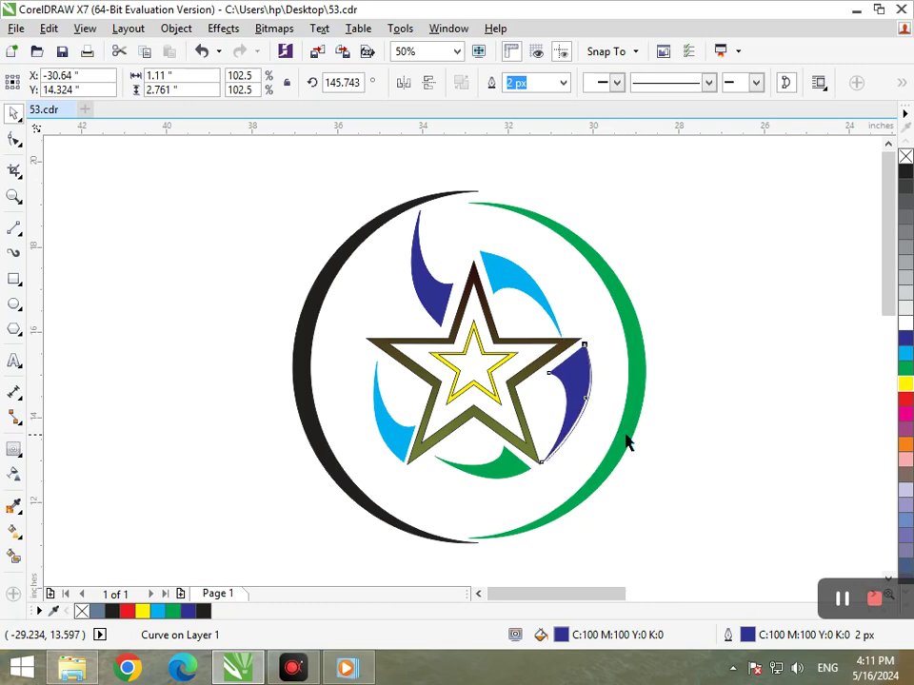
{"action": "left_click", "coordinate": [706, 438]}
Delete the thin leftover curve along the outer edge of the right dark blue blade
{"action": "scroll", "coordinate": [633, 474], "scroll_direction": "up", "scroll_amount": 4}
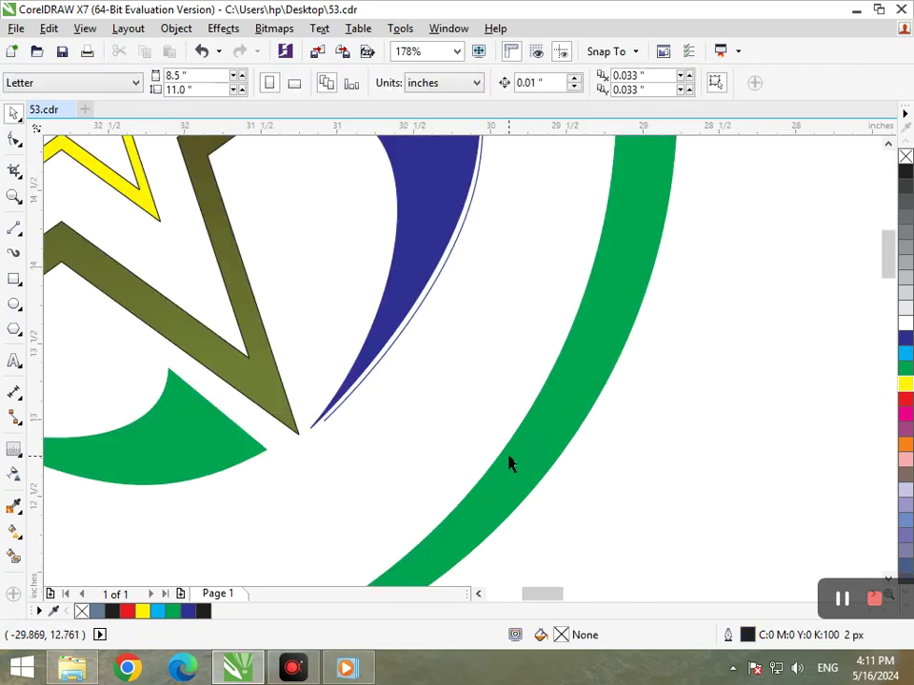
{"action": "left_click_drag", "start_coordinate": [344, 401], "coordinate": [396, 464]}
{"action": "key", "text": "Delete"}
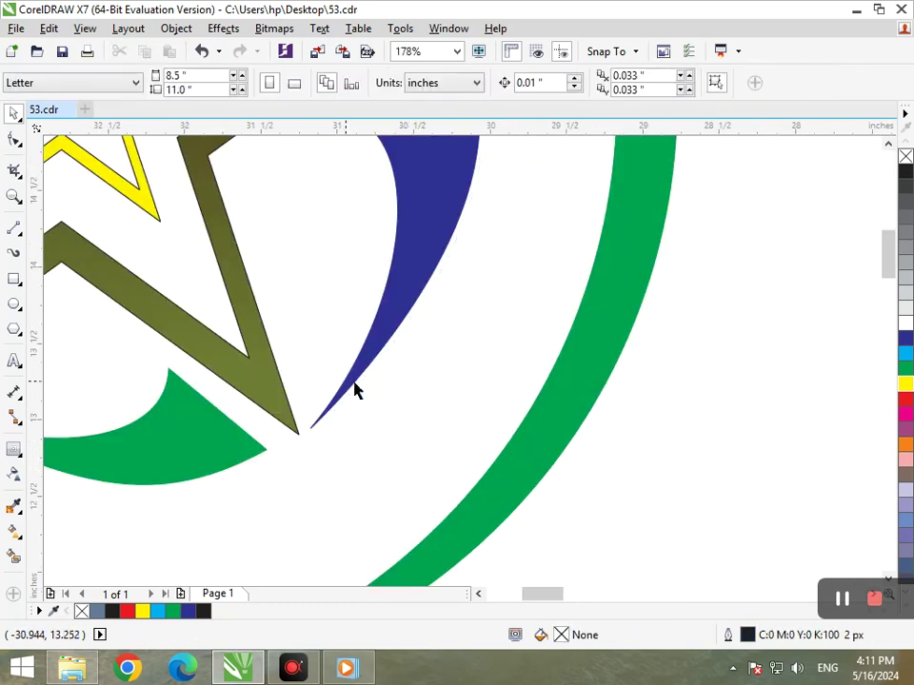
{"action": "key", "text": "F3"}
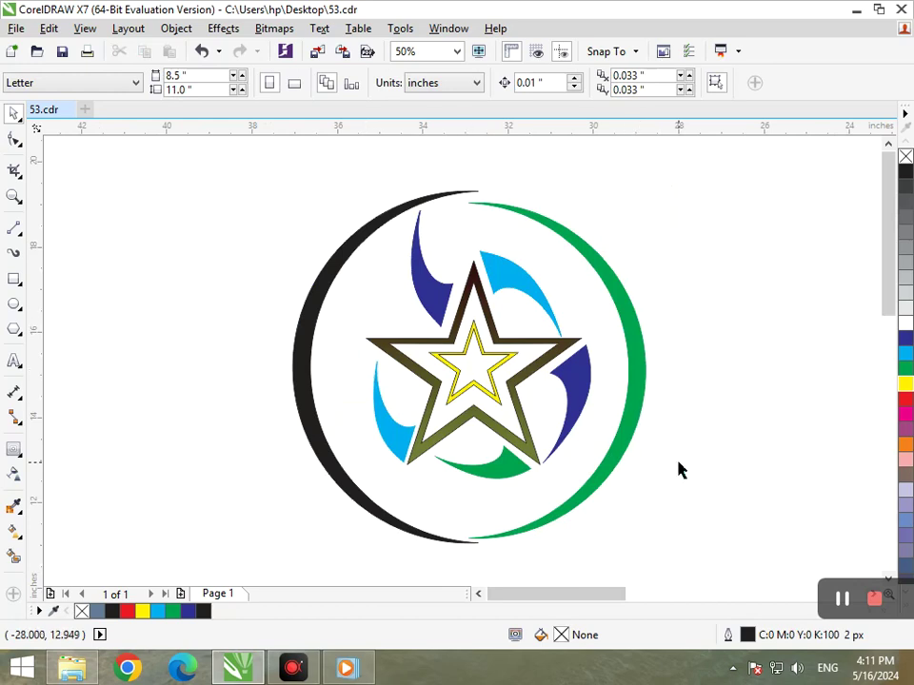
Make a copy of the upper-right cyan blade and rotate it to about 216.5° alongside the star's top arm
{"action": "key", "text": "F2"}
{"action": "left_click_drag", "start_coordinate": [419, 204], "coordinate": [497, 312]}
{"action": "left_click_drag", "start_coordinate": [571, 375], "coordinate": [569, 408]}
{"action": "right_click", "coordinate": [569, 407]}
{"action": "key", "text": "F2"}
{"action": "scroll", "coordinate": [560, 374], "scroll_direction": "down", "scroll_amount": 4}
{"action": "left_click", "coordinate": [513, 296]}
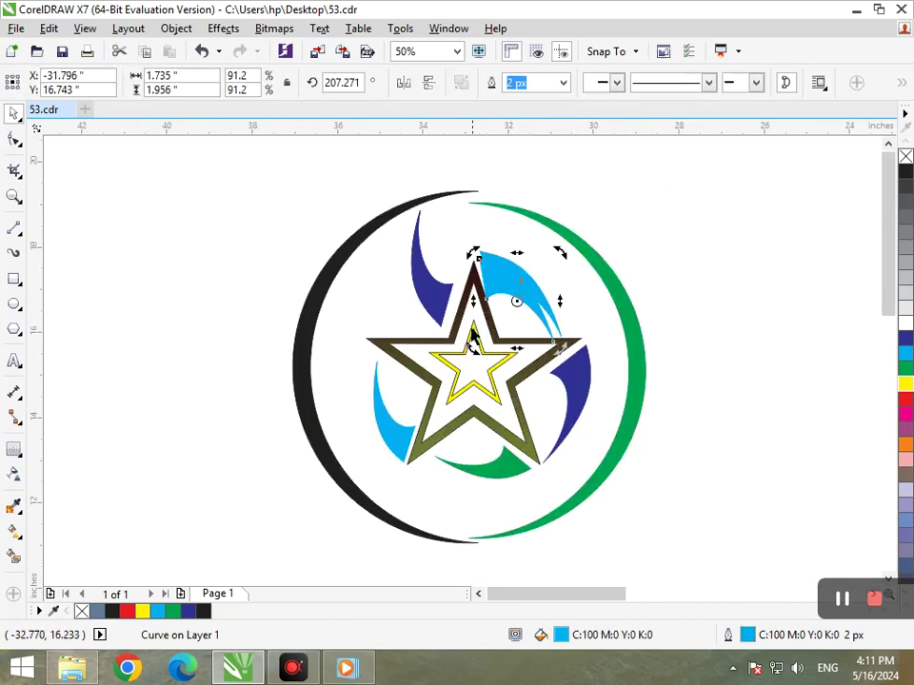
{"action": "left_click_drag", "start_coordinate": [468, 345], "coordinate": [479, 358]}
{"action": "right_click", "coordinate": [479, 358]}
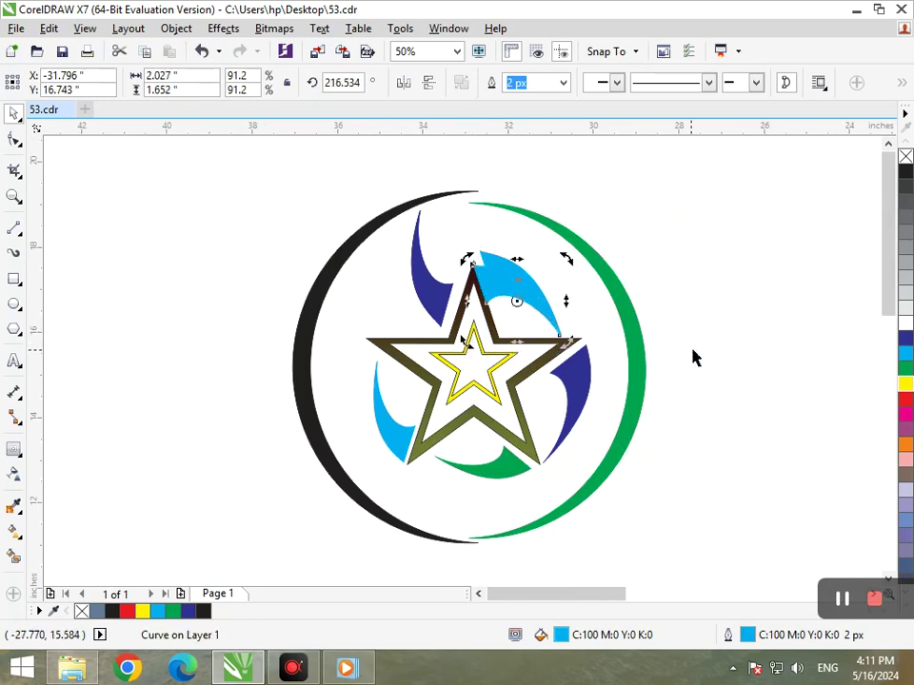
Delete the leftover pieces of the original upper-right cyan blade
{"action": "left_click", "coordinate": [693, 357]}
{"action": "key", "text": "F2"}
{"action": "left_click_drag", "start_coordinate": [496, 255], "coordinate": [543, 327]}
{"action": "left_click", "coordinate": [461, 203]}
{"action": "key", "text": "Delete"}
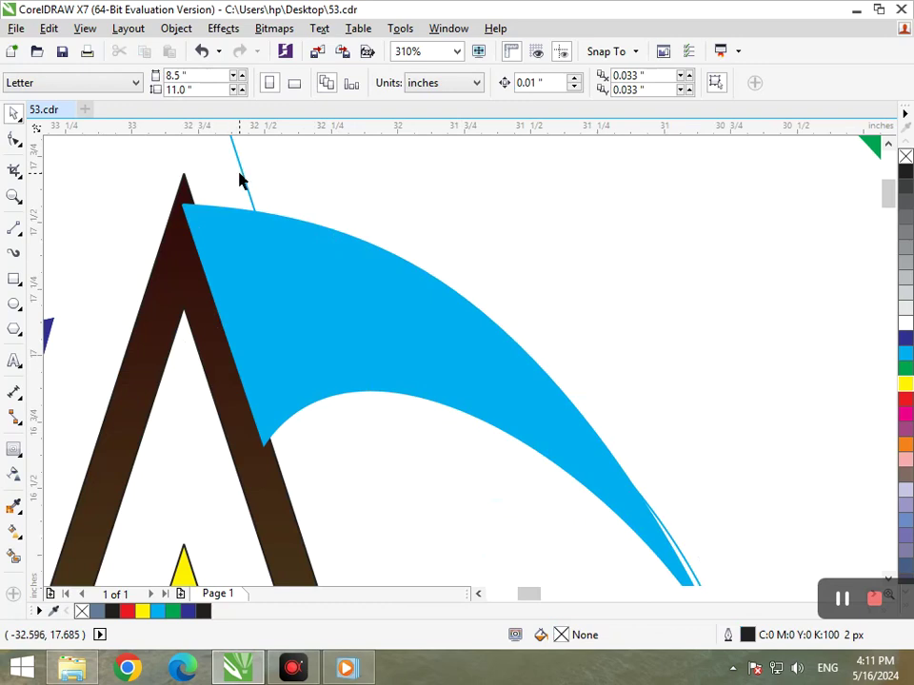
{"action": "key", "text": "Escape"}
{"action": "scroll", "coordinate": [494, 324], "scroll_direction": "down", "scroll_amount": 5}
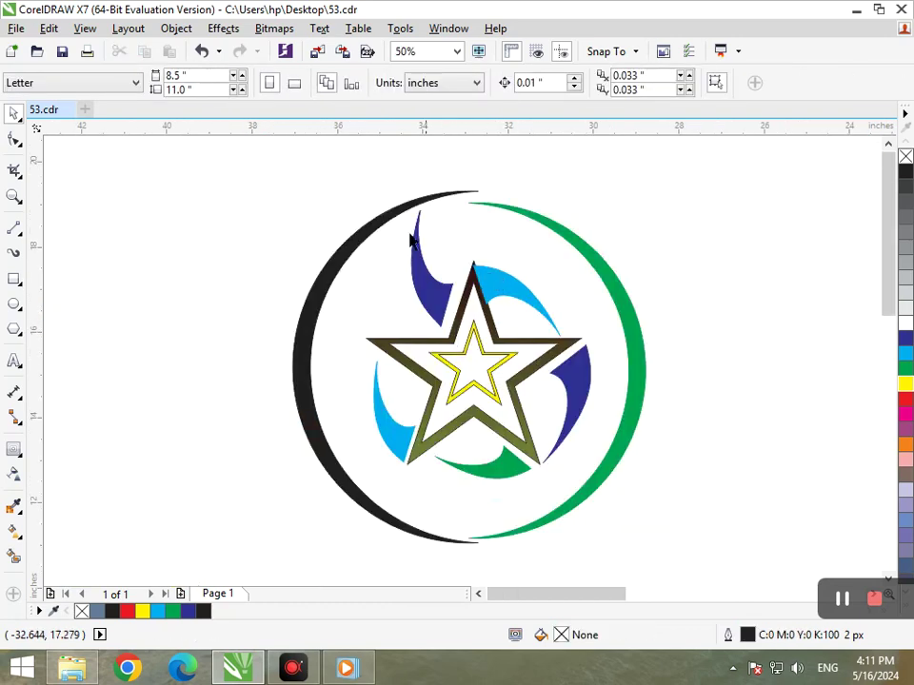
Move the upper-right cyan blade just off the star's top arm, leaving a narrow gap beside it
{"action": "scroll", "coordinate": [459, 276], "scroll_direction": "up", "scroll_amount": 4}
{"action": "mouse_move", "coordinate": [532, 334]}
{"action": "left_mouse_down"}
{"action": "mouse_move", "coordinate": [534, 317]}
{"action": "mouse_move", "coordinate": [541, 327]}
{"action": "left_mouse_up"}
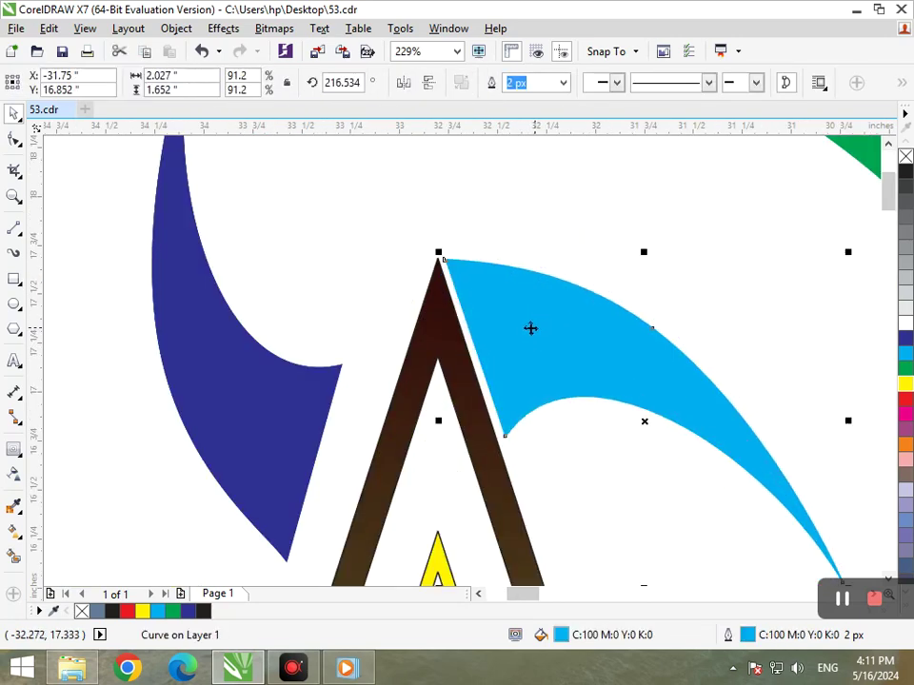
{"action": "scroll", "coordinate": [557, 400], "scroll_direction": "down", "scroll_amount": 4}
{"action": "left_click", "coordinate": [684, 451]}
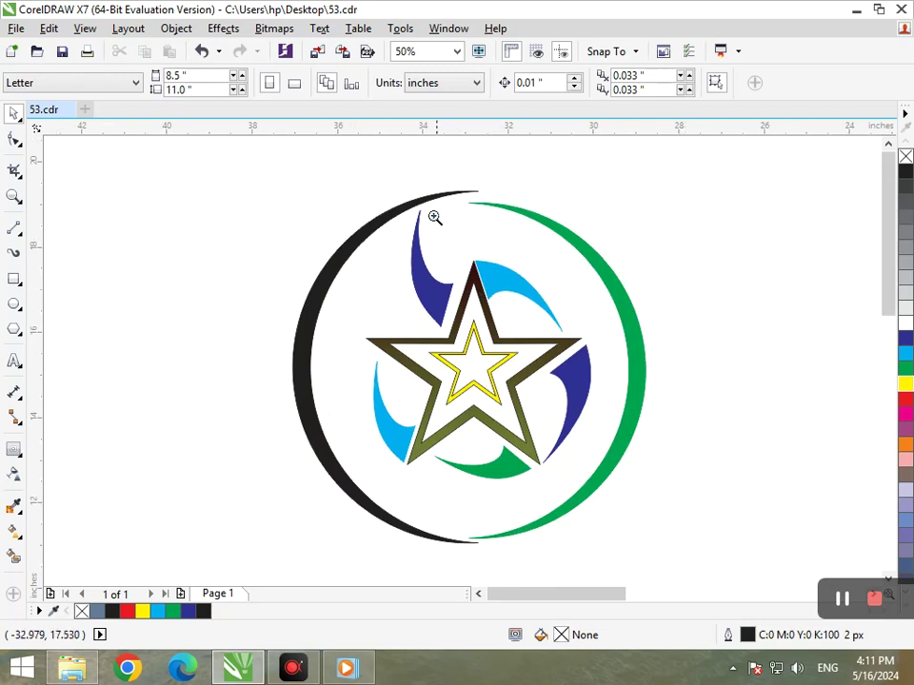
Shift the upper-right cyan blade slightly farther from the star's top arm, widening the gap between them
{"action": "scroll", "coordinate": [575, 268], "scroll_direction": "up", "scroll_amount": 2}
{"action": "left_click", "coordinate": [425, 318]}
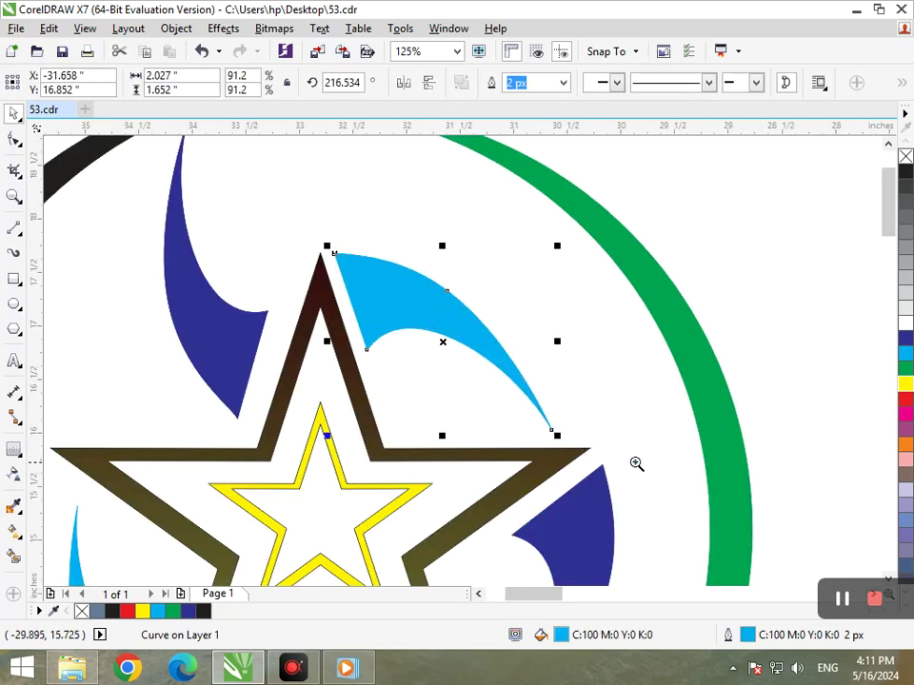
{"action": "scroll", "coordinate": [515, 356], "scroll_direction": "down", "scroll_amount": 2}
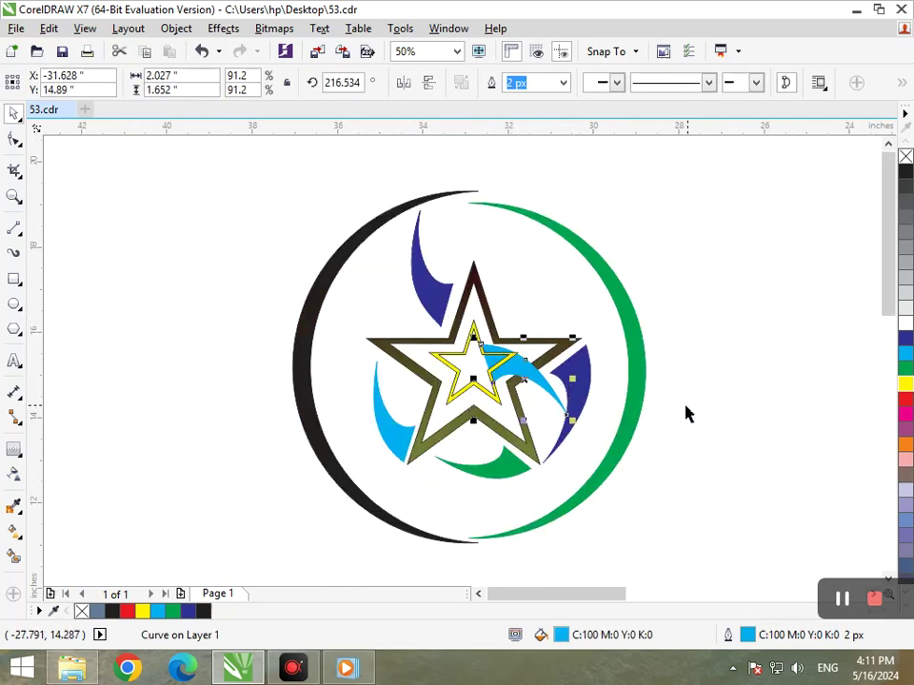
{"action": "key", "text": "ctrl+z"}
{"action": "left_click", "coordinate": [716, 438]}
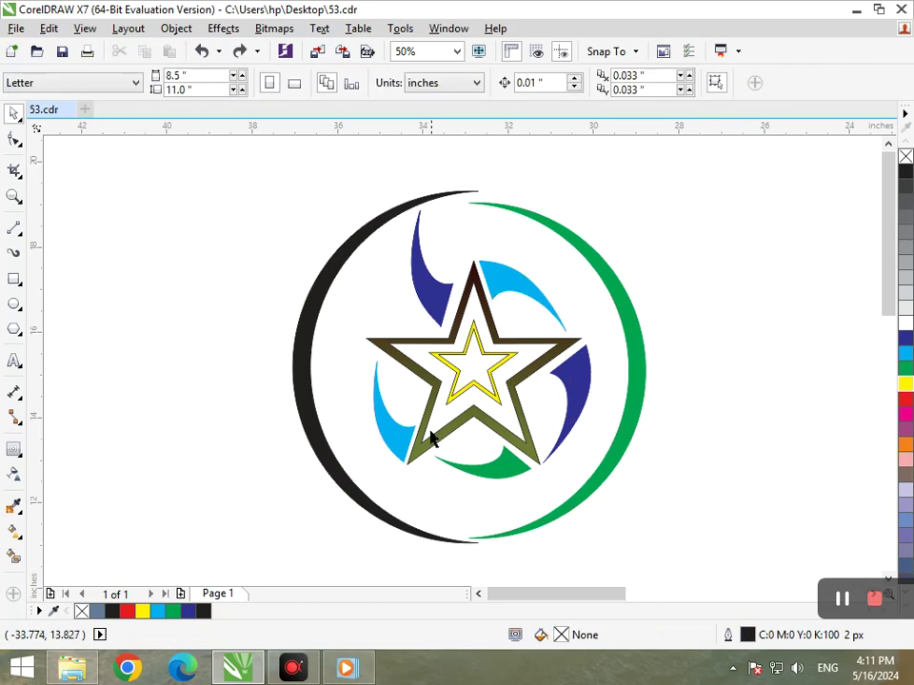
Fit the upper-left dark blue blade along the star's top arm with a narrow parallel gap, and delete the leftover piece
{"action": "scroll", "coordinate": [396, 256], "scroll_direction": "up", "scroll_amount": 3}
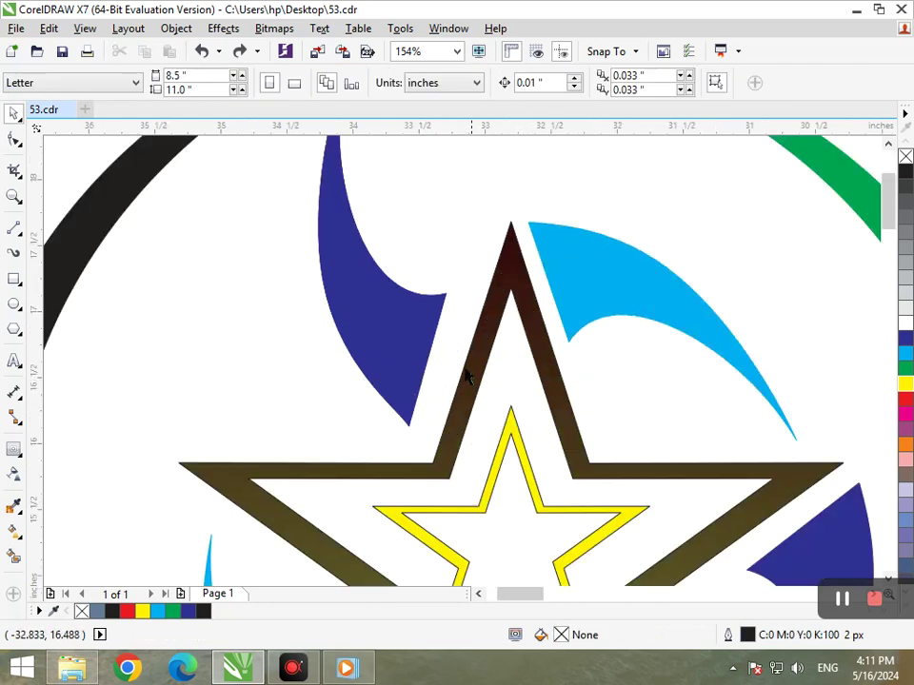
{"action": "left_click", "coordinate": [416, 363]}
{"action": "left_click_drag", "start_coordinate": [416, 363], "coordinate": [415, 400]}
{"action": "left_click", "coordinate": [415, 400]}
{"action": "left_click_drag", "start_coordinate": [330, 456], "coordinate": [340, 475]}
{"action": "left_click", "coordinate": [766, 292]}
{"action": "mouse_move", "coordinate": [426, 316]}
{"action": "left_mouse_down"}
{"action": "mouse_move", "coordinate": [438, 291]}
{"action": "mouse_move", "coordinate": [436, 306]}
{"action": "left_mouse_up"}
{"action": "left_click", "coordinate": [429, 310]}
{"action": "left_click", "coordinate": [329, 305]}
{"action": "key", "text": "Delete"}
{"action": "key", "text": "F3"}
{"action": "right_click", "coordinate": [463, 382]}
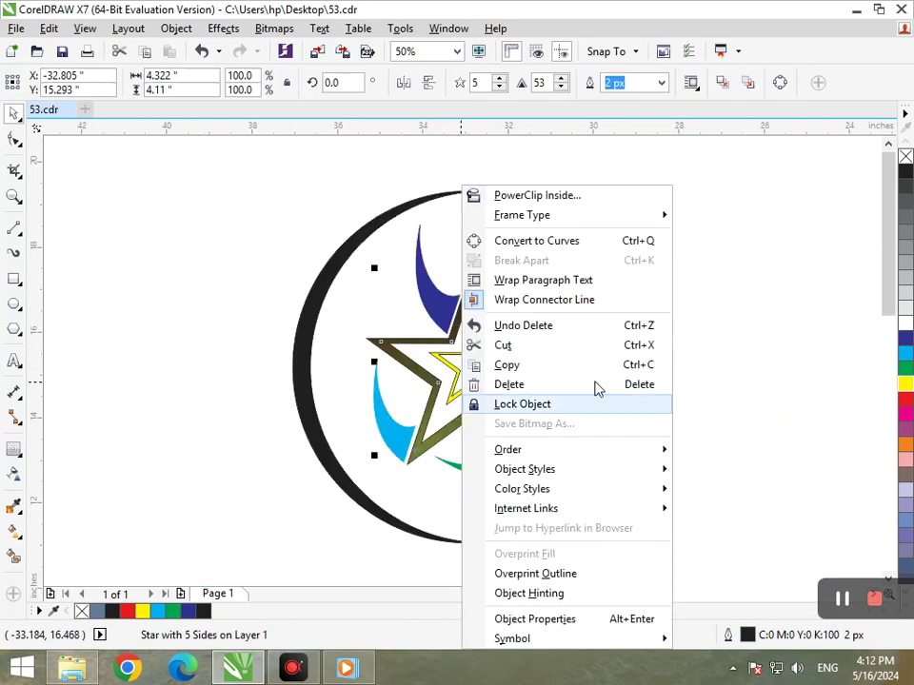
{"action": "left_click", "coordinate": [767, 379]}
Move the right dark blue blade closer beneath the star's right arm and rotate it to about 144.9°
{"action": "scroll", "coordinate": [616, 388], "scroll_direction": "up", "scroll_amount": 6}
{"action": "left_click_drag", "start_coordinate": [609, 420], "coordinate": [588, 391]}
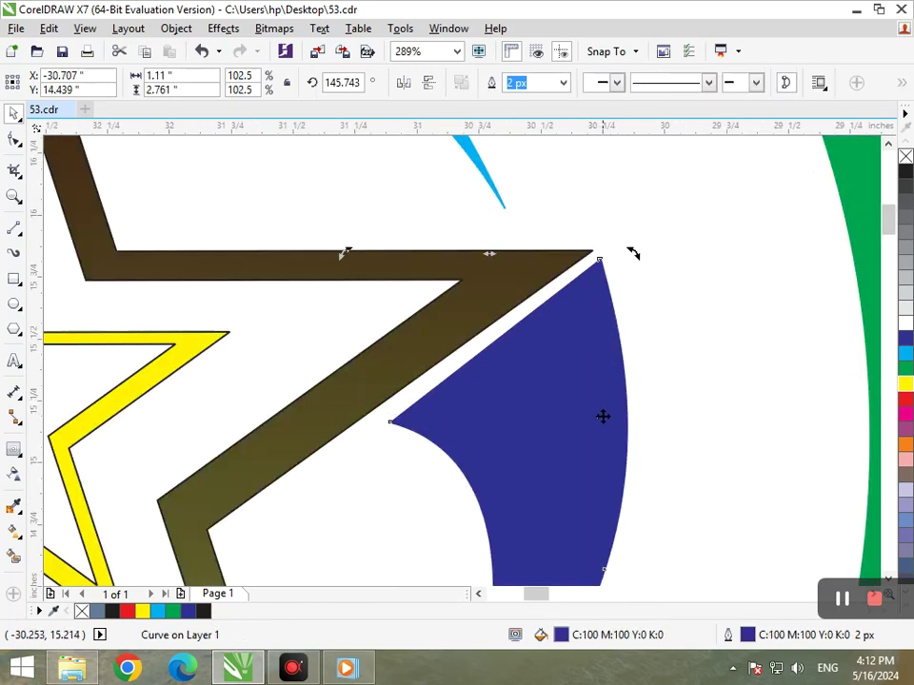
{"action": "left_click_drag", "start_coordinate": [633, 253], "coordinate": [637, 266]}
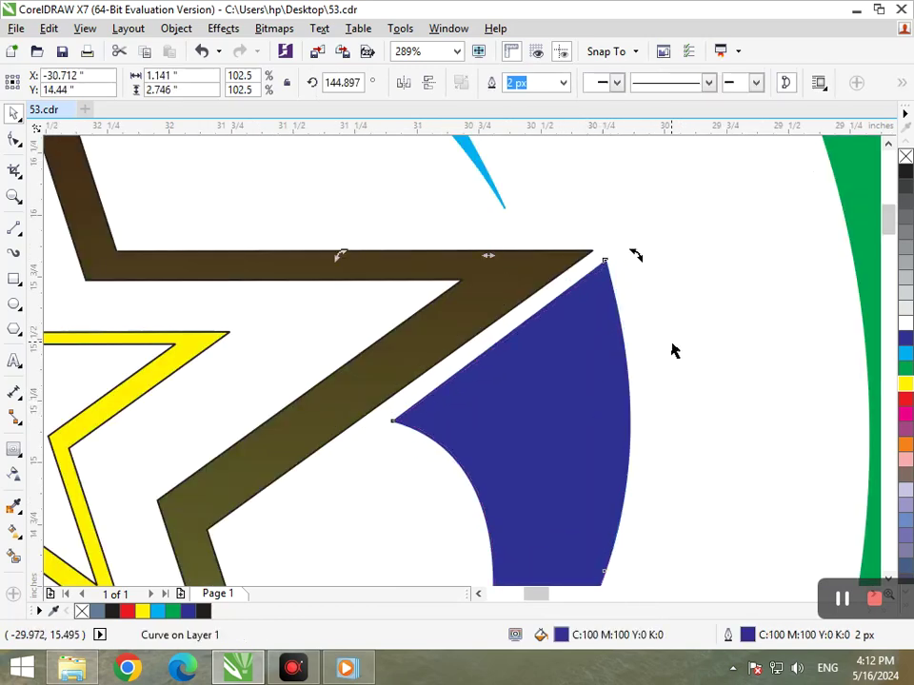
{"action": "left_click", "coordinate": [674, 349]}
{"action": "scroll", "coordinate": [589, 362], "scroll_direction": "down", "scroll_amount": 6}
{"action": "scroll", "coordinate": [594, 371], "scroll_direction": "down", "scroll_amount": 6}
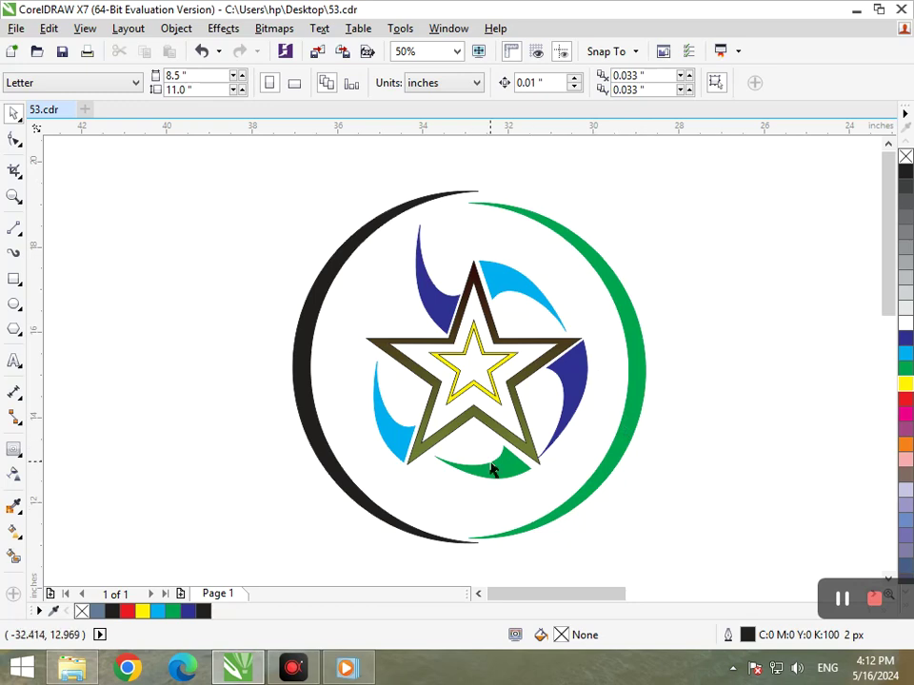
Move the bottom green blade closer to the star's lower-right arm and rotate it to about 71°, leaving a narrow gap
{"action": "left_click_drag", "start_coordinate": [526, 479], "coordinate": [535, 485]}
{"action": "scroll", "coordinate": [536, 486], "scroll_direction": "down", "scroll_amount": 7}
{"action": "left_click_drag", "start_coordinate": [433, 484], "coordinate": [425, 491]}
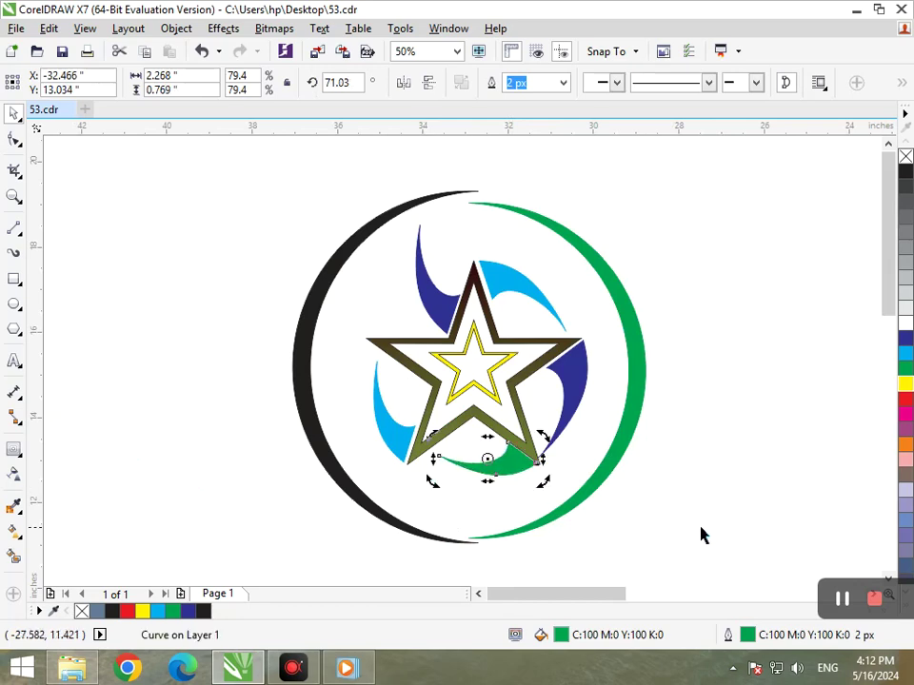
{"action": "left_click", "coordinate": [700, 534]}
{"action": "scroll", "coordinate": [505, 441], "scroll_direction": "up", "scroll_amount": 6}
{"action": "left_click", "coordinate": [477, 330]}
{"action": "left_click_drag", "start_coordinate": [477, 330], "coordinate": [483, 339]}
{"action": "key", "text": "F3"}
{"action": "left_click", "coordinate": [721, 562]}
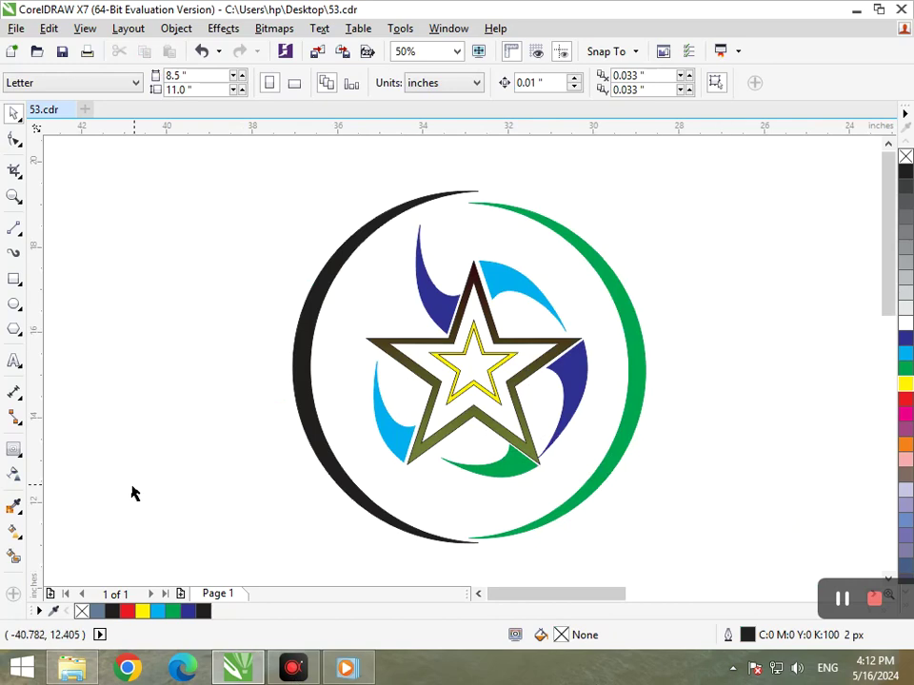
Move the lower-left cyan blade closer to the star's lower-left arm, leaving a narrow gap
{"action": "scroll", "coordinate": [391, 472], "scroll_direction": "up", "scroll_amount": 3}
{"action": "left_click_drag", "start_coordinate": [411, 434], "coordinate": [417, 428]}
{"action": "left_click", "coordinate": [659, 546]}
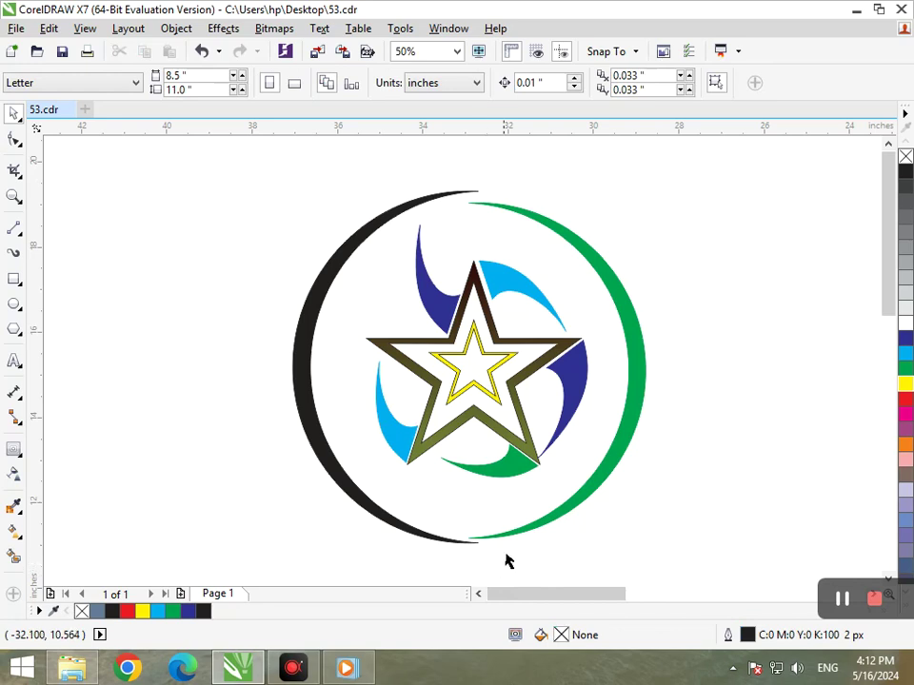
Try a dark blue fill on the bottom green blade
{"action": "left_click", "coordinate": [507, 479]}
{"action": "left_click", "coordinate": [904, 340]}
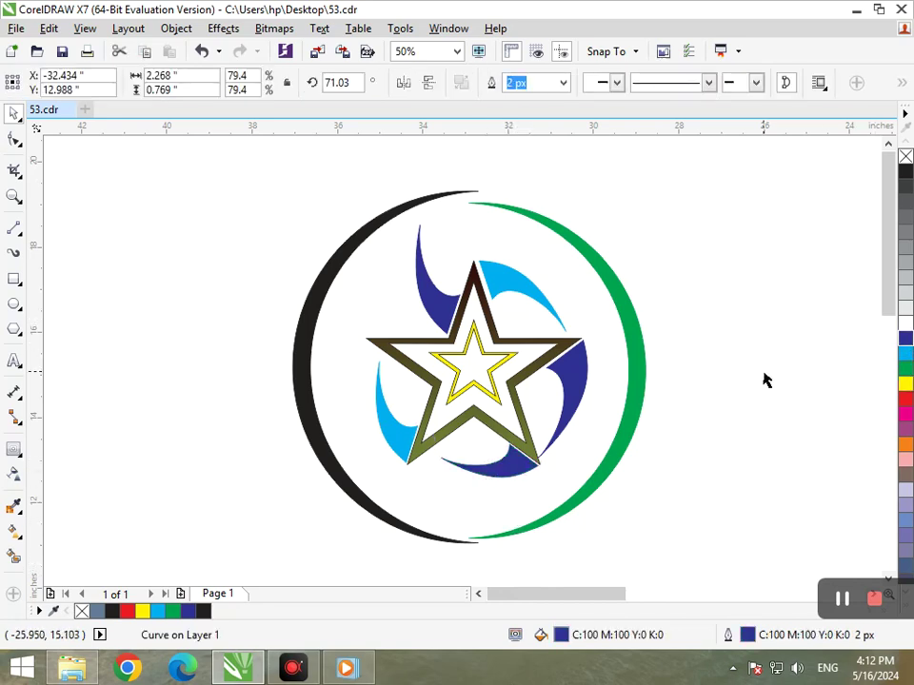
{"action": "left_click", "coordinate": [728, 410]}
{"action": "key", "text": "ctrl+z"}
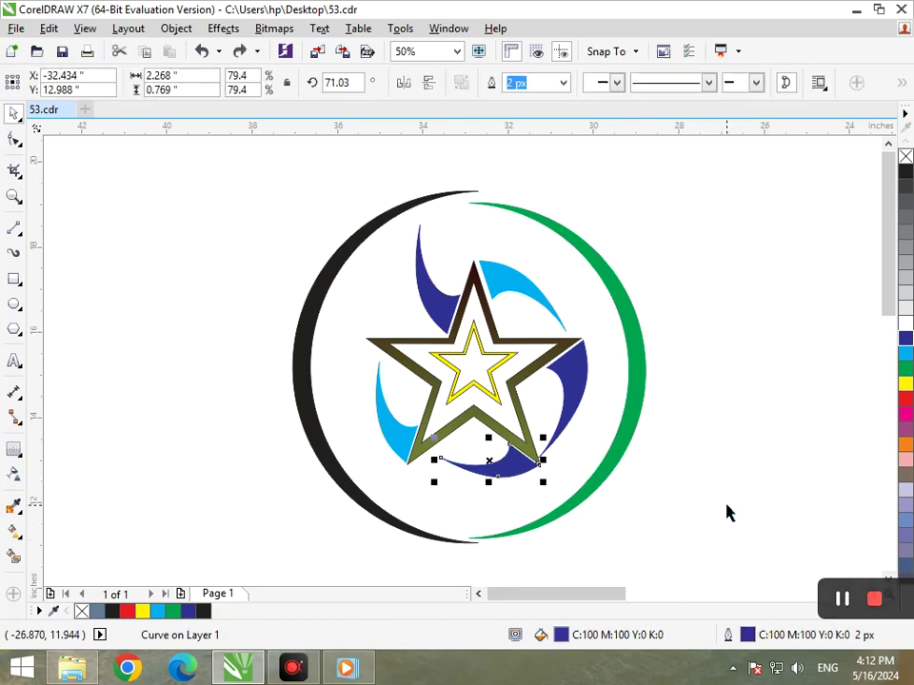
{"action": "left_click", "coordinate": [666, 504]}
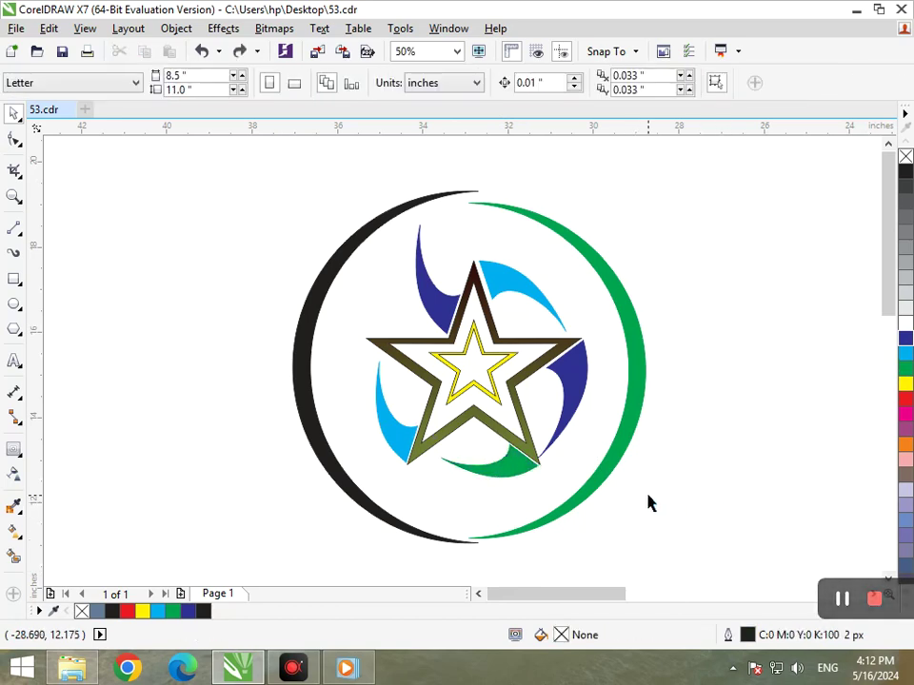
Make a smaller concentric copy of both crescents, about 6.8 inches wide, inside the originals
{"action": "key", "text": "F3"}
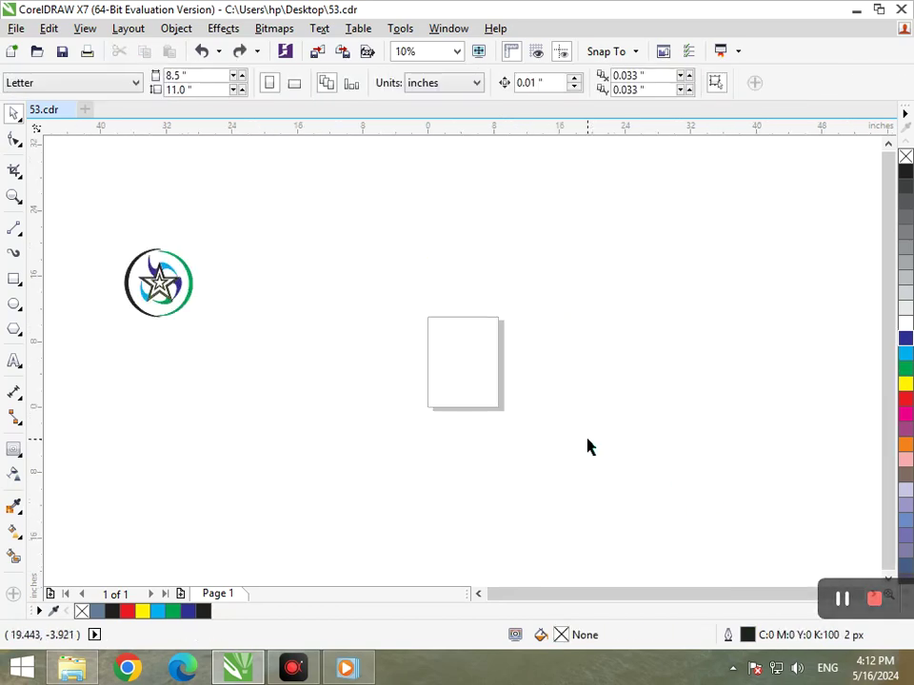
{"action": "key", "text": "F2"}
{"action": "left_click_drag", "start_coordinate": [102, 237], "coordinate": [225, 321]}
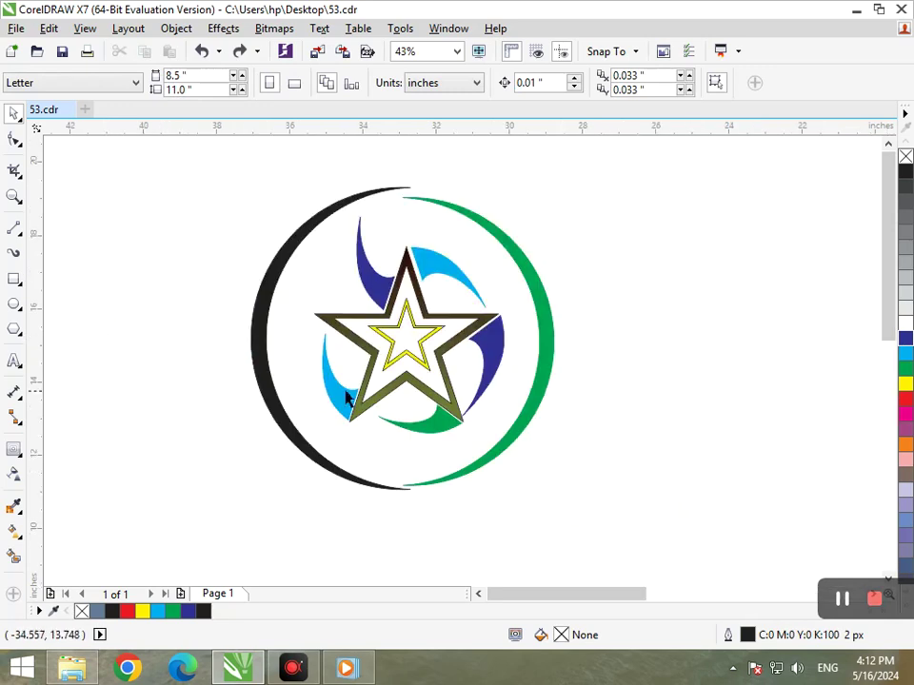
{"action": "left_click", "coordinate": [450, 485]}
{"action": "left_click", "coordinate": [316, 462], "text": "shift"}
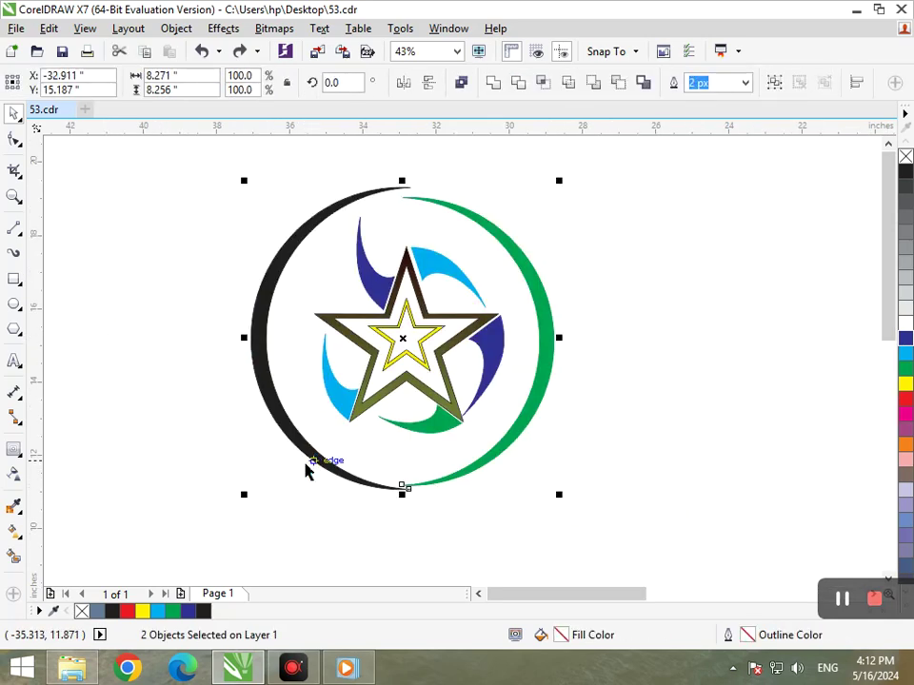
{"action": "left_click_drag", "start_coordinate": [245, 494], "coordinate": [251, 468]}
{"action": "right_click", "coordinate": [251, 467]}
{"action": "left_click", "coordinate": [482, 517]}
{"action": "key", "text": "F2"}
{"action": "right_click", "coordinate": [428, 416]}
Recolour both inner crescents red
{"action": "key", "text": "F2"}
{"action": "left_click_drag", "start_coordinate": [112, 230], "coordinate": [223, 321]}
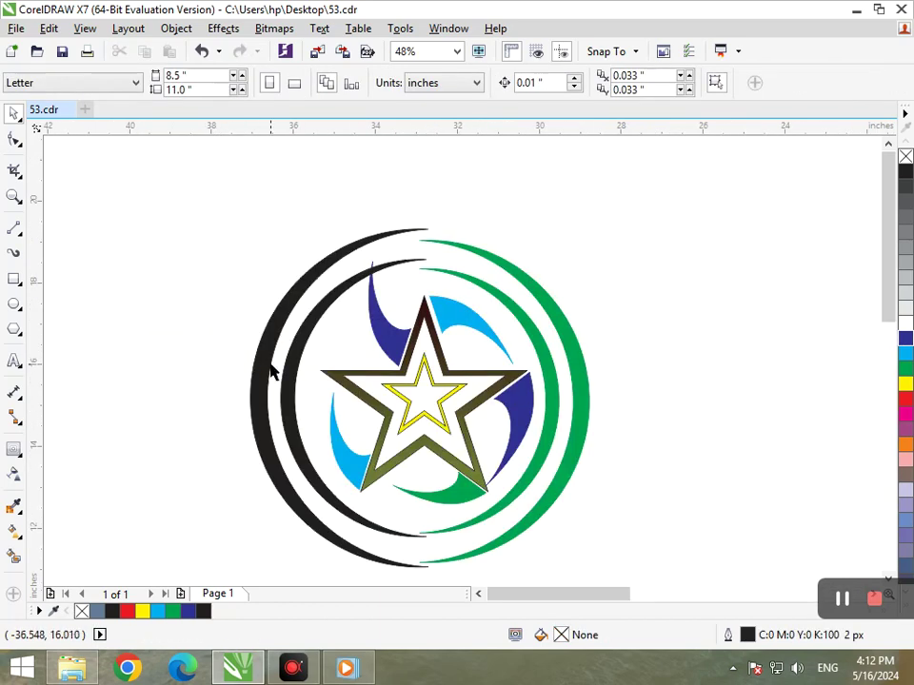
{"action": "left_click", "coordinate": [500, 511]}
{"action": "left_click", "coordinate": [368, 526], "text": "shift"}
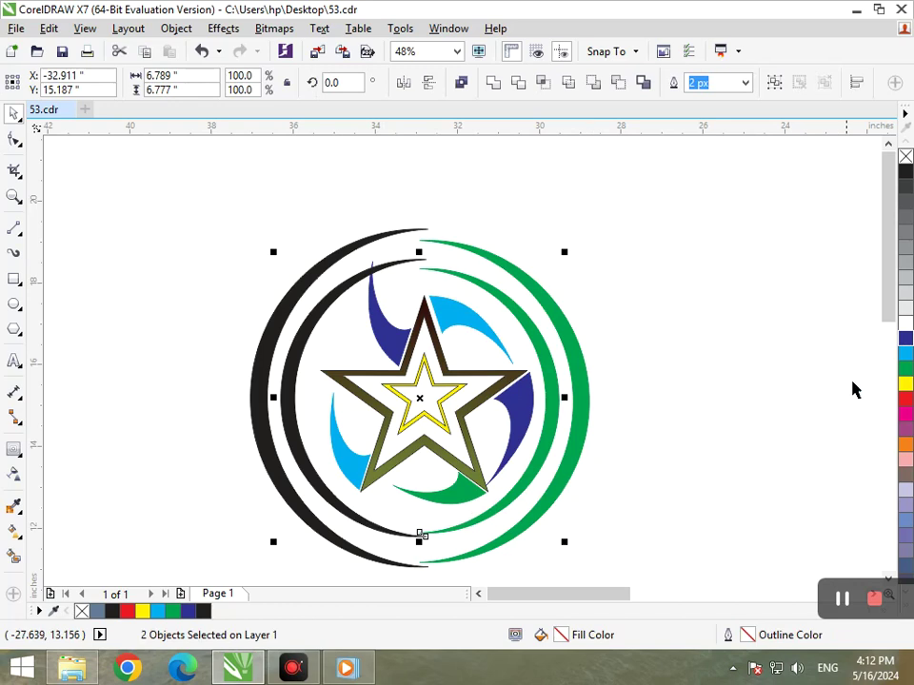
{"action": "left_click", "coordinate": [901, 404]}
{"action": "key", "text": "Escape"}
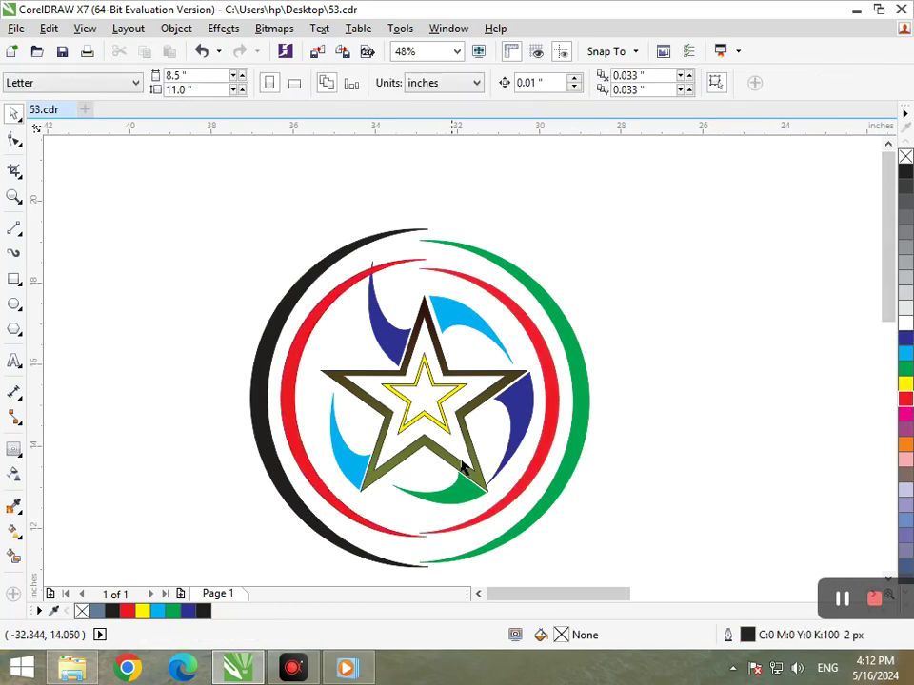
Recolour both inner crescents green
{"action": "left_click", "coordinate": [493, 520]}
{"action": "left_click", "coordinate": [352, 523], "text": "shift"}
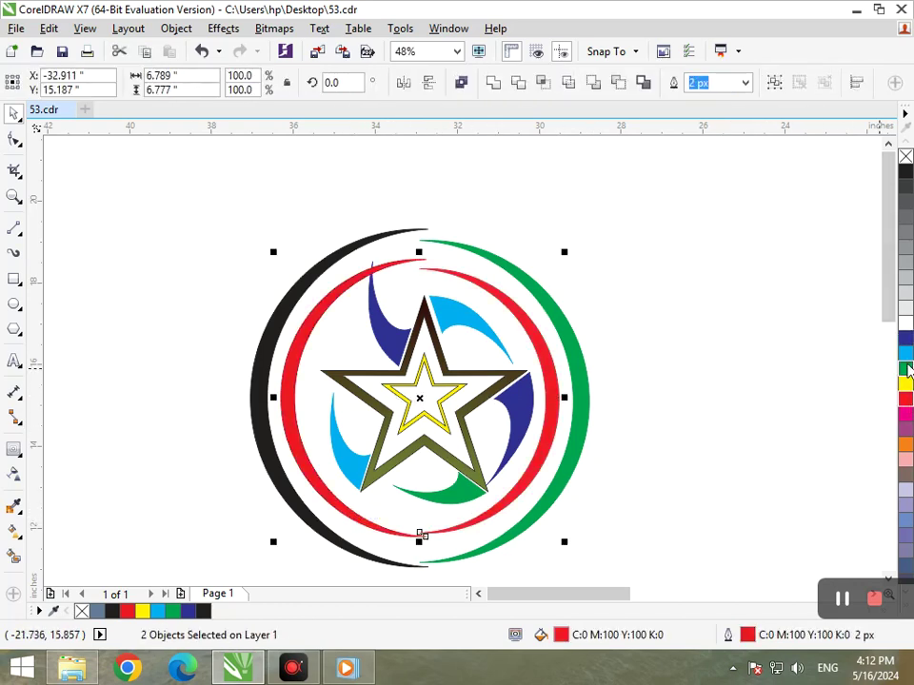
{"action": "left_click", "coordinate": [906, 368]}
{"action": "key", "text": "Escape"}
Give the right inner crescent a black fill and a black outline
{"action": "key", "text": "F3"}
{"action": "key", "text": "F2"}
{"action": "left_click_drag", "start_coordinate": [113, 241], "coordinate": [200, 329]}
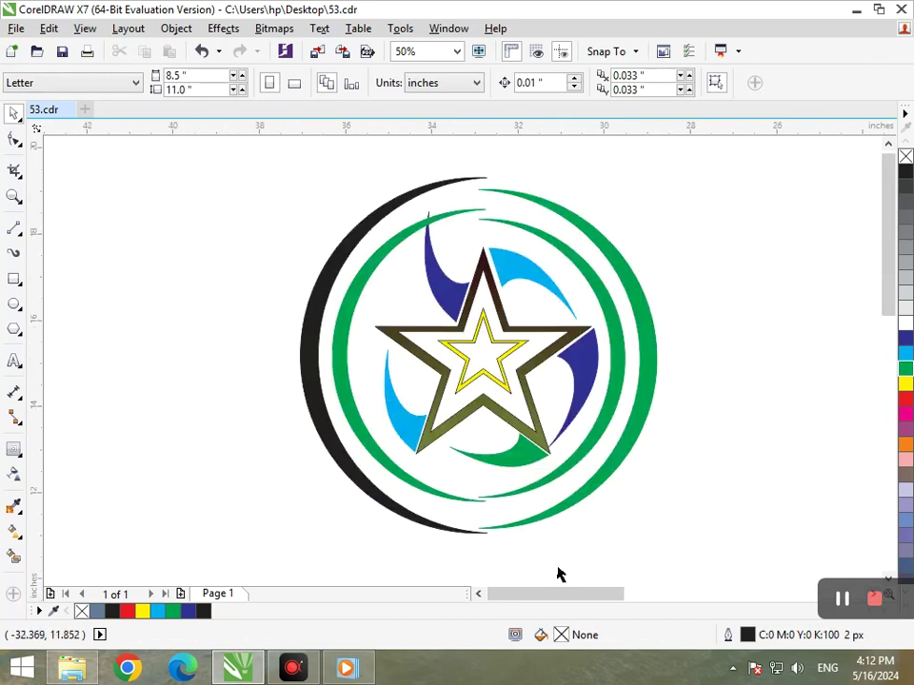
{"action": "left_click", "coordinate": [527, 496]}
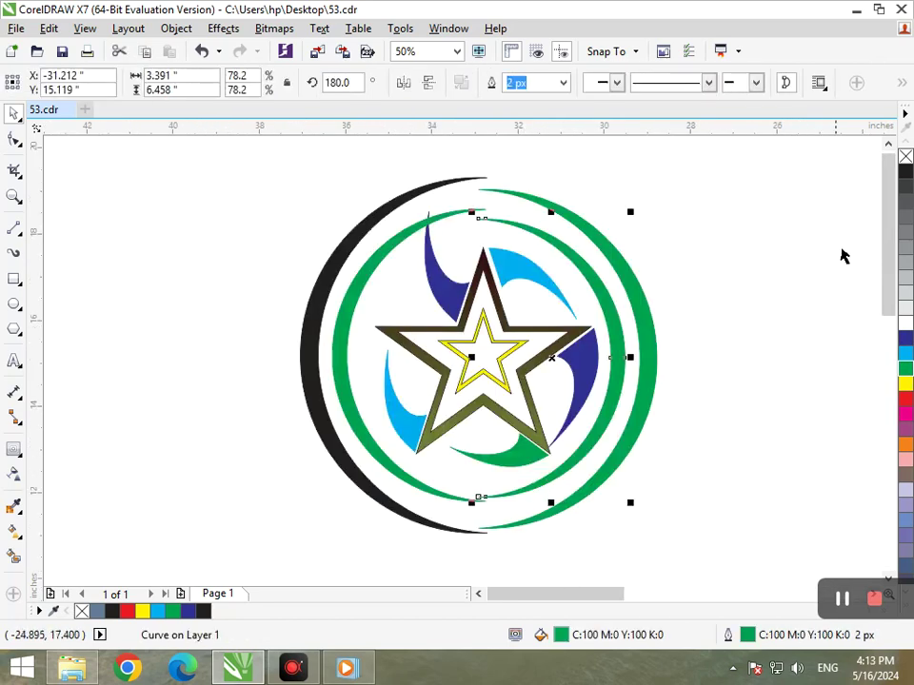
{"action": "left_click", "coordinate": [904, 176]}
{"action": "right_click", "coordinate": [905, 176]}
{"action": "left_click", "coordinate": [814, 351]}
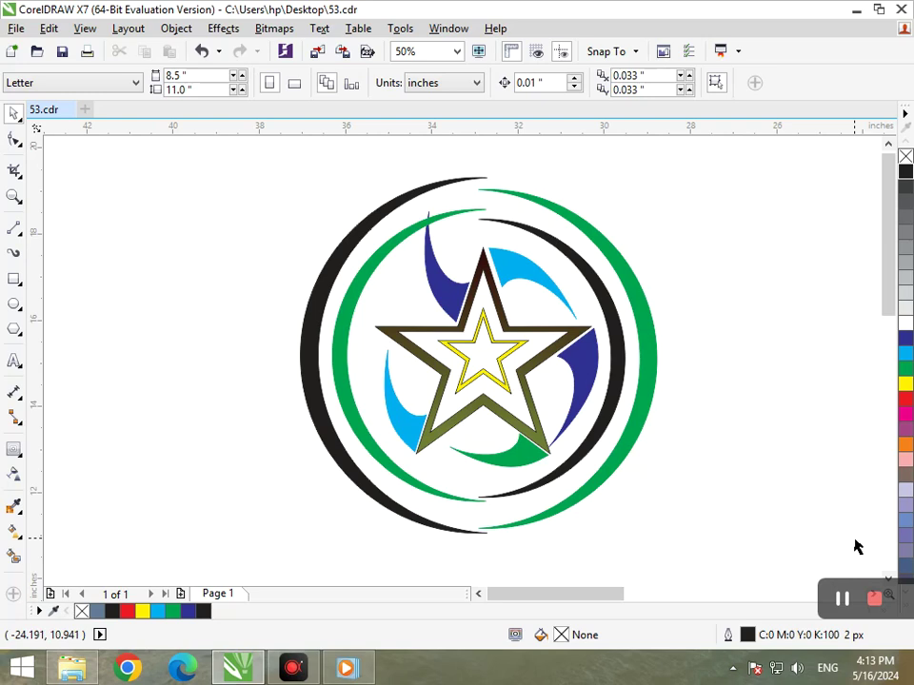
Try a blue-grey Smart Fill inside the yellow inner star, and delete the filled shape
{"action": "left_click", "coordinate": [485, 371]}
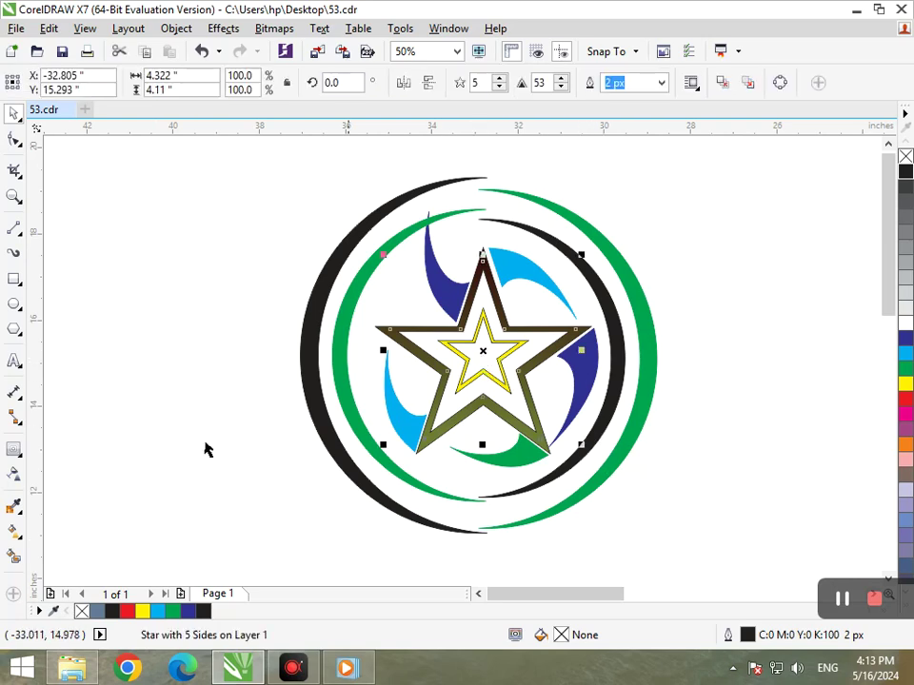
{"action": "left_click", "coordinate": [13, 557]}
{"action": "left_click", "coordinate": [476, 357]}
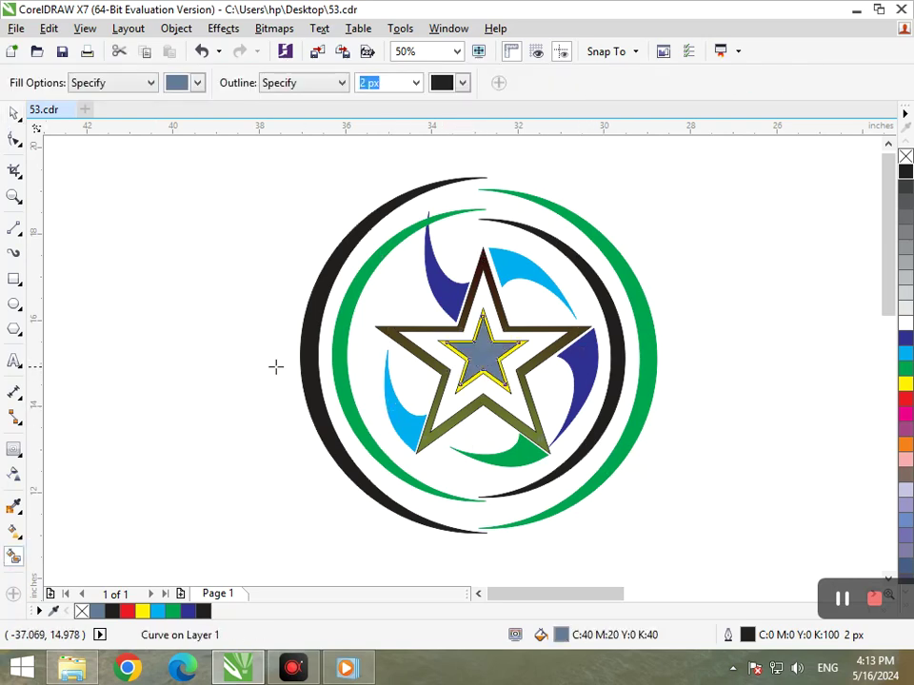
{"action": "key", "text": "Delete"}
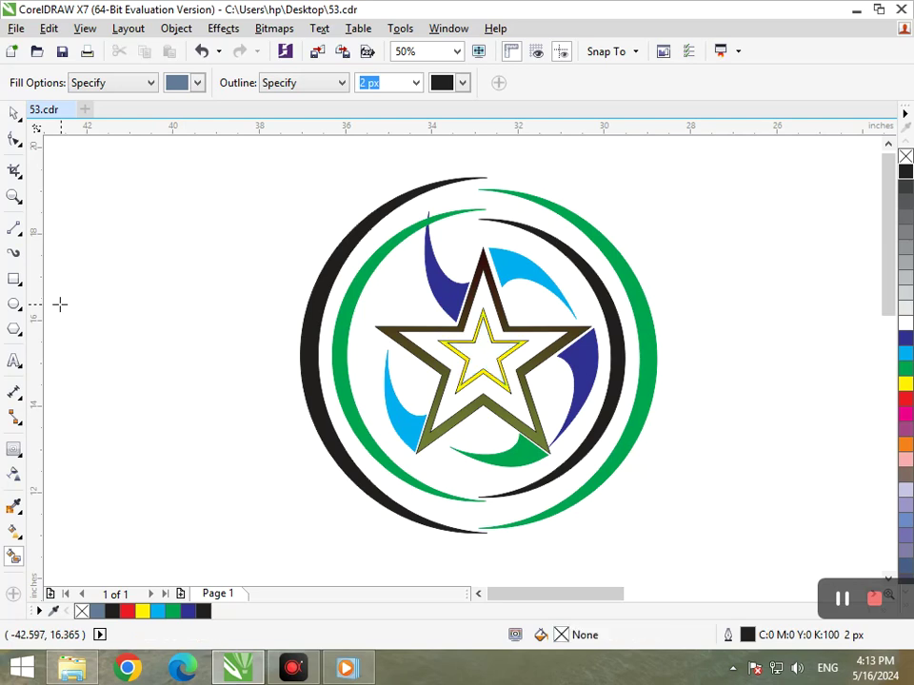
Delete both inner crescent copies
{"action": "left_click", "coordinate": [14, 114]}
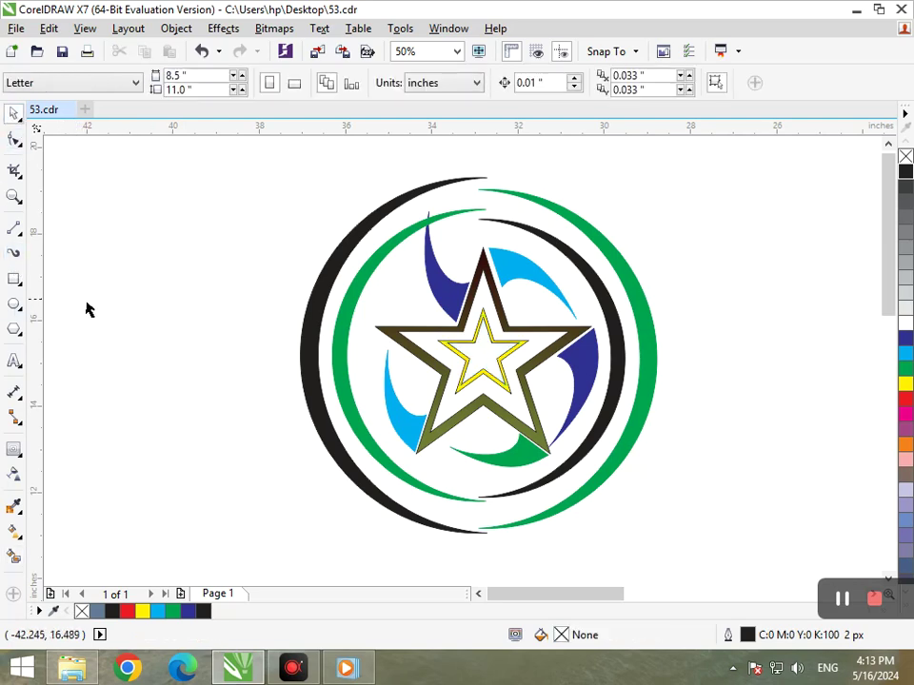
{"action": "left_click_drag", "start_coordinate": [411, 481], "coordinate": [330, 490]}
{"action": "key", "text": "Delete"}
{"action": "left_click", "coordinate": [529, 488]}
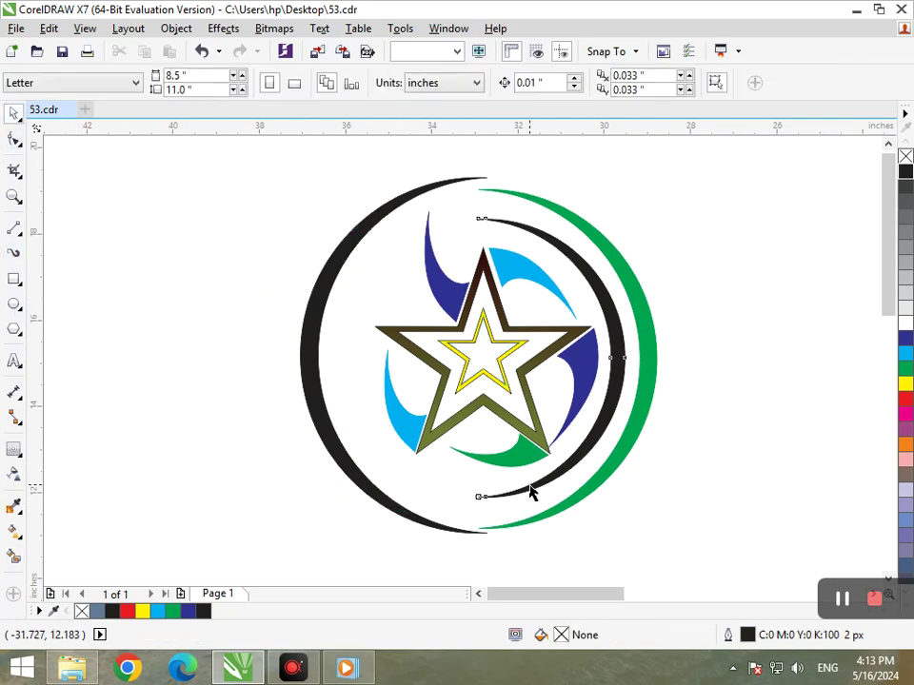
{"action": "key", "text": "Delete"}
Select both stars together with the five blades and enlarge them proportionally inside the outer crescents
{"action": "left_click_drag", "start_coordinate": [347, 197], "coordinate": [623, 496]}
{"action": "left_click", "coordinate": [699, 505]}
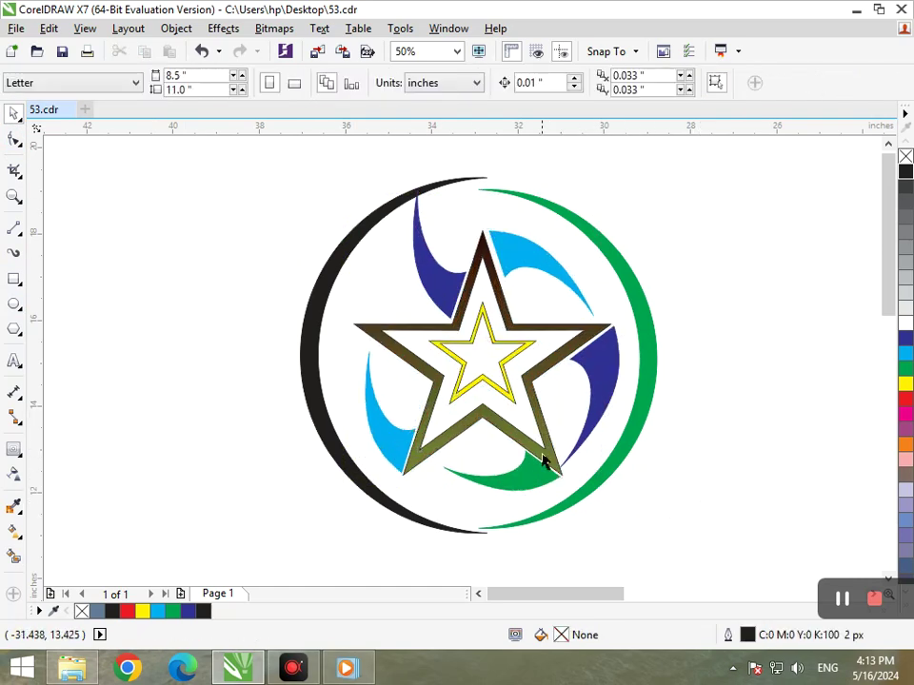
Enlarge the black and green outer crescents together to about 8.44 by 8.43 inches and shift them slightly up and left
{"action": "left_click", "coordinate": [497, 512]}
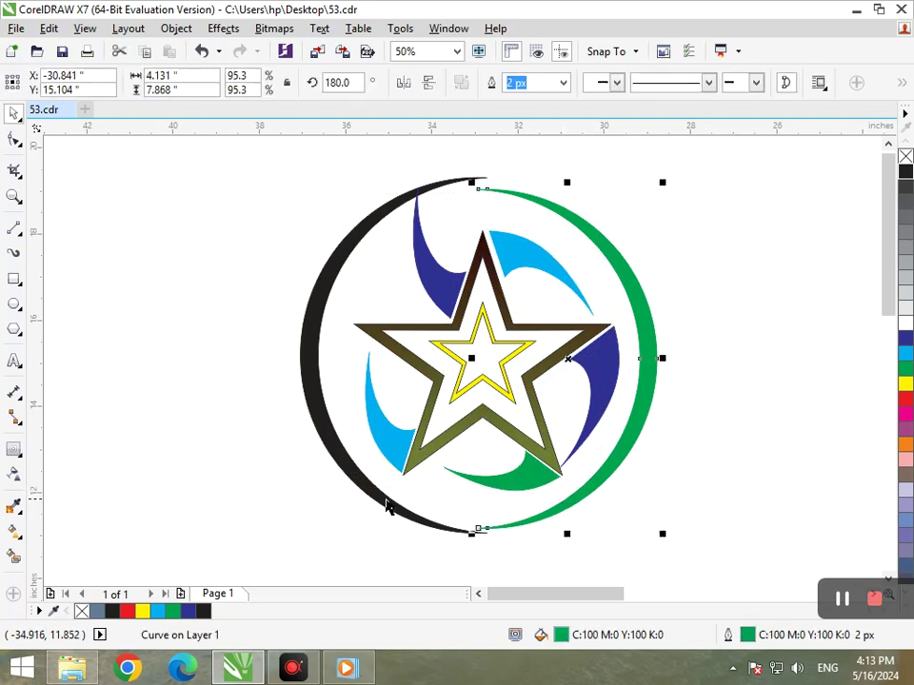
{"action": "left_click", "coordinate": [390, 504], "text": "shift"}
{"action": "left_click_drag", "start_coordinate": [296, 537], "coordinate": [291, 543]}
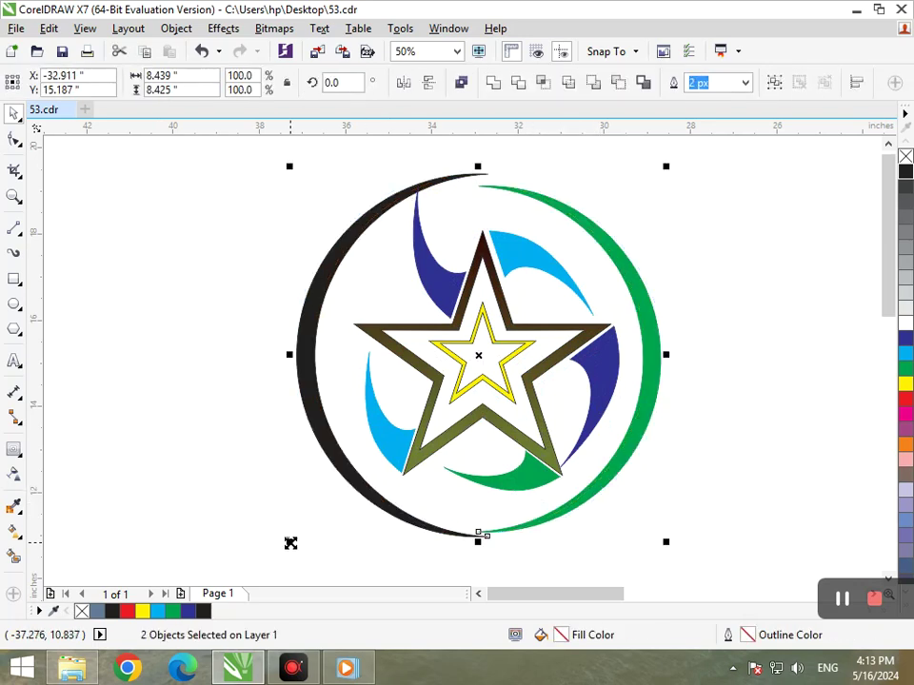
{"action": "left_click_drag", "start_coordinate": [521, 526], "coordinate": [562, 506]}
{"action": "left_click", "coordinate": [671, 502]}
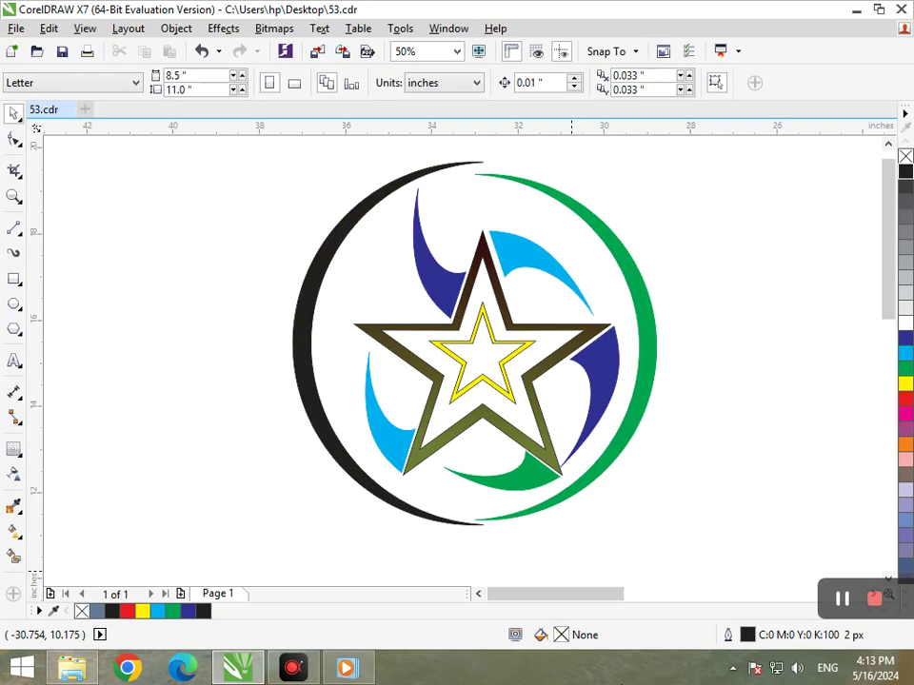
Move the black crescent right and slightly down so its tips overlap the green crescent's ends more closely
{"action": "left_click", "coordinate": [474, 527]}
{"action": "left_click_drag", "start_coordinate": [479, 527], "coordinate": [483, 527]}
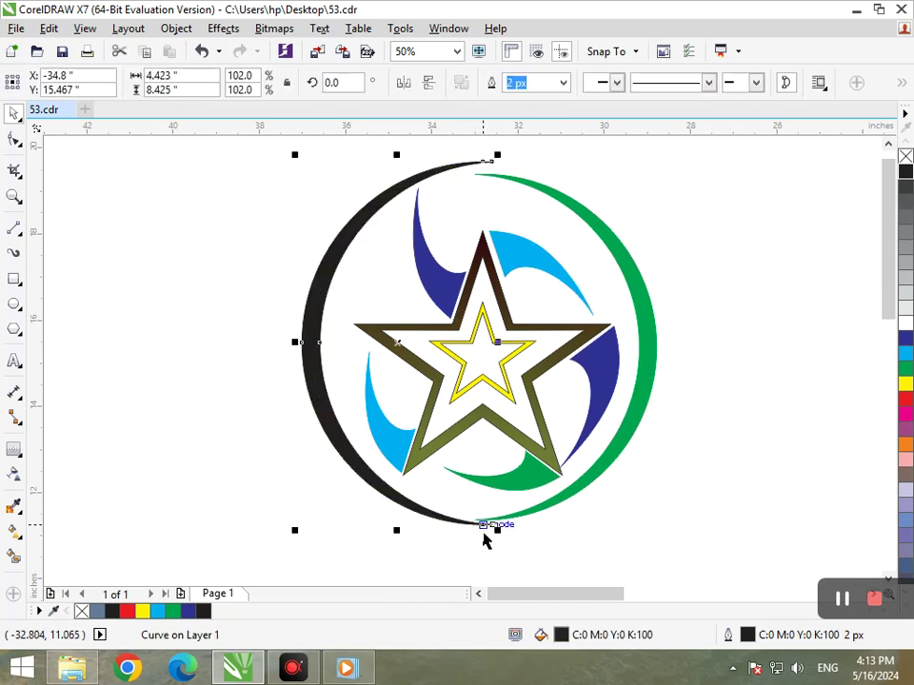
{"action": "key", "text": "Down"}
{"action": "key", "text": "Down"}
{"action": "key", "text": "Down"}
{"action": "key", "text": "Down"}
{"action": "key", "text": "Down"}
{"action": "key", "text": "Down"}
{"action": "key", "text": "Down"}
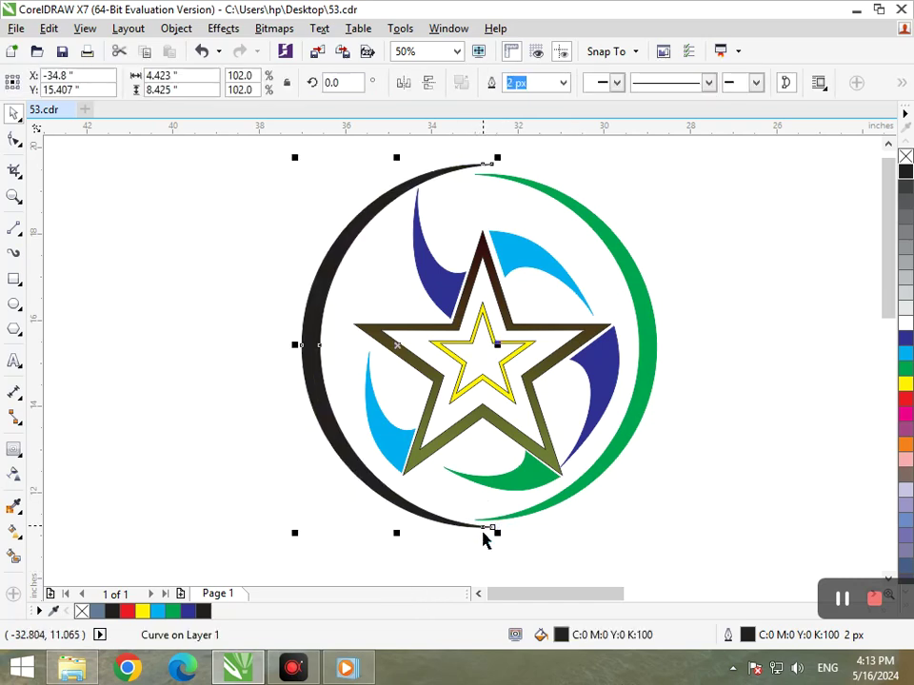
{"action": "left_click", "coordinate": [637, 578]}
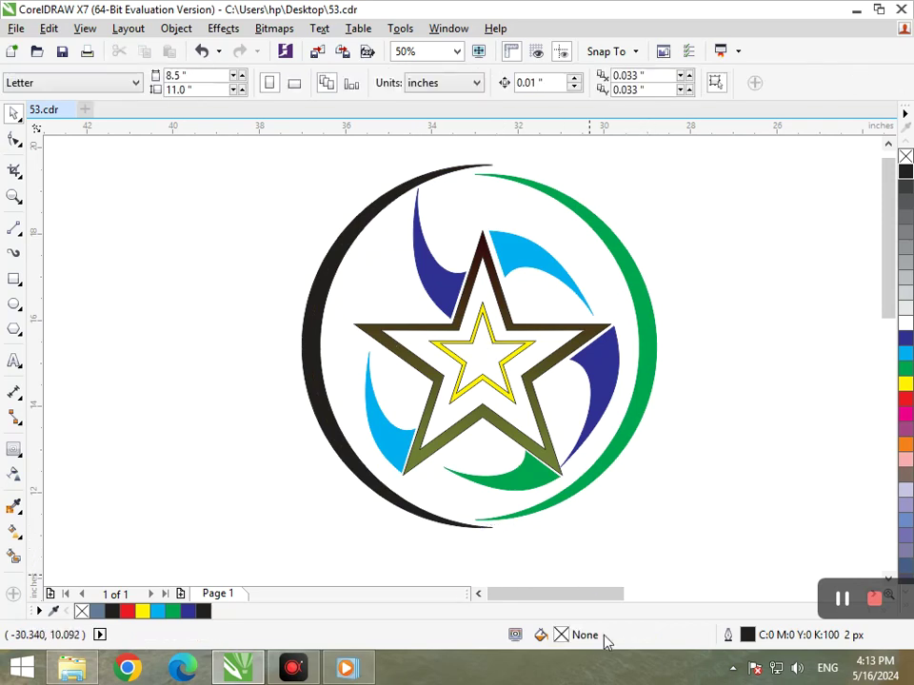